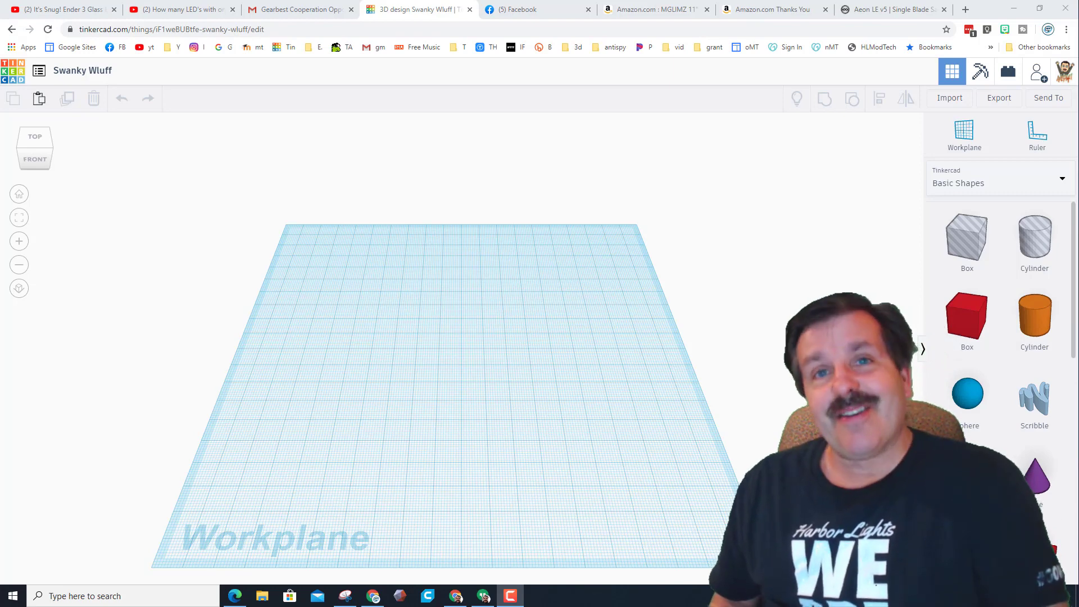
Step: Place a solid cylinder near the middle of the workplane and scale it uniformly to 10 mm tall
right_drag(352, 376, 393, 364)
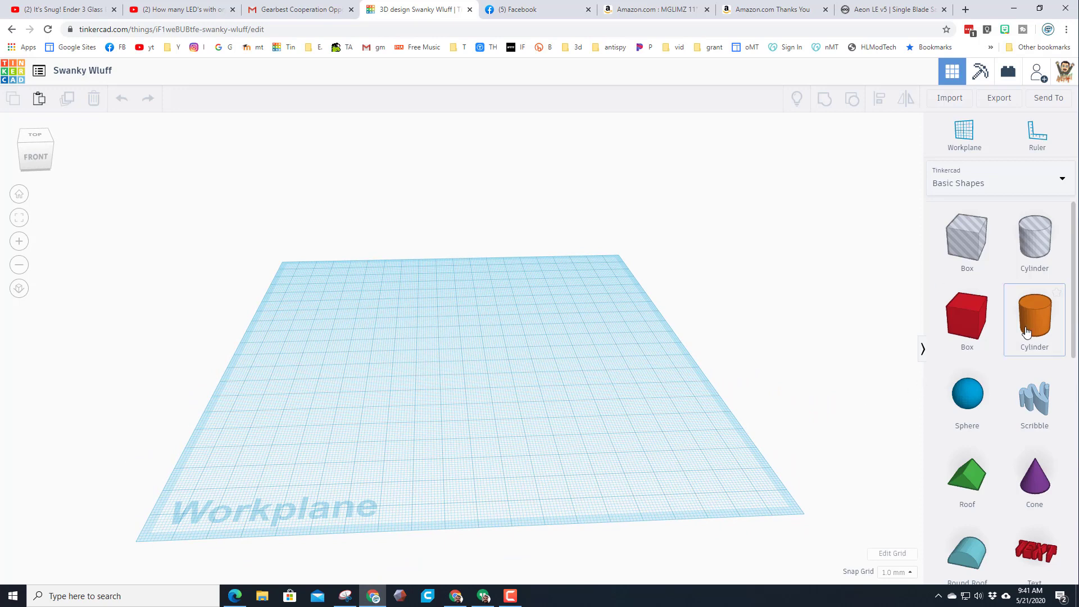
drag(1026, 332, 475, 377)
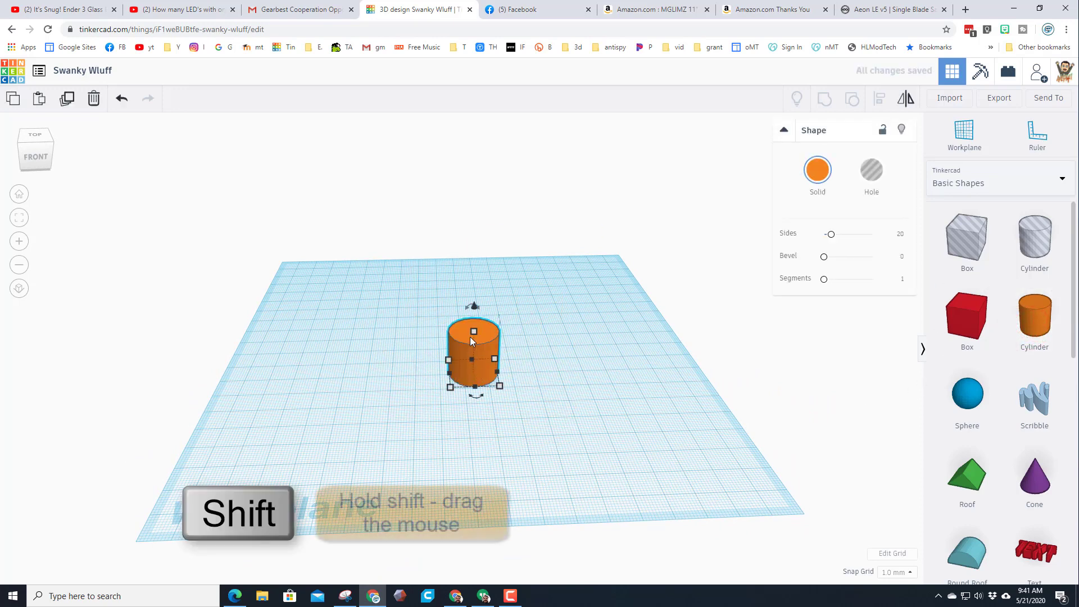
shift+drag(474, 332, 517, 308)
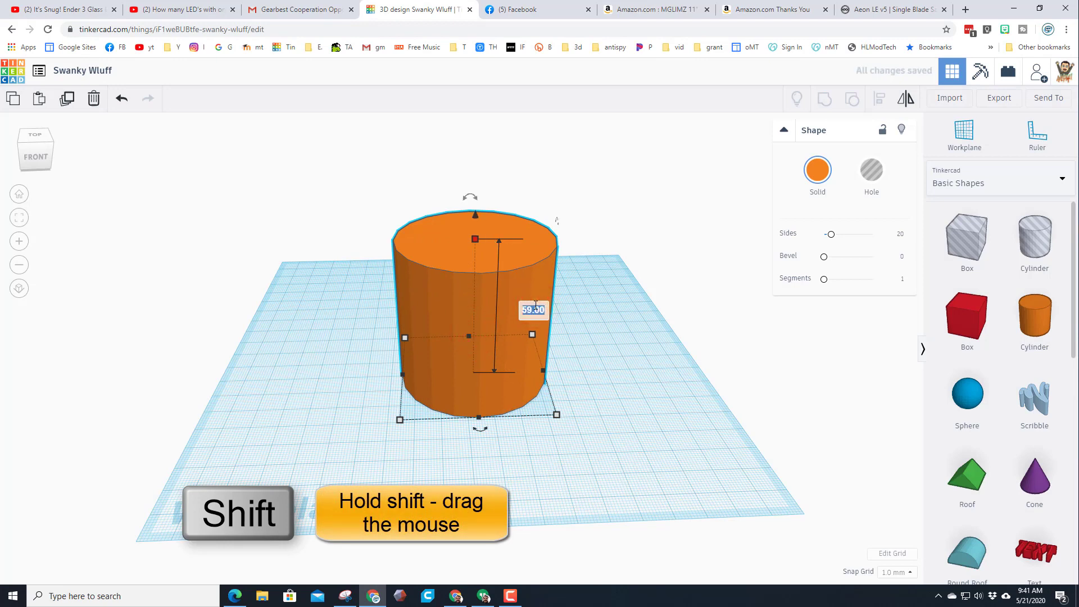
key(Return)
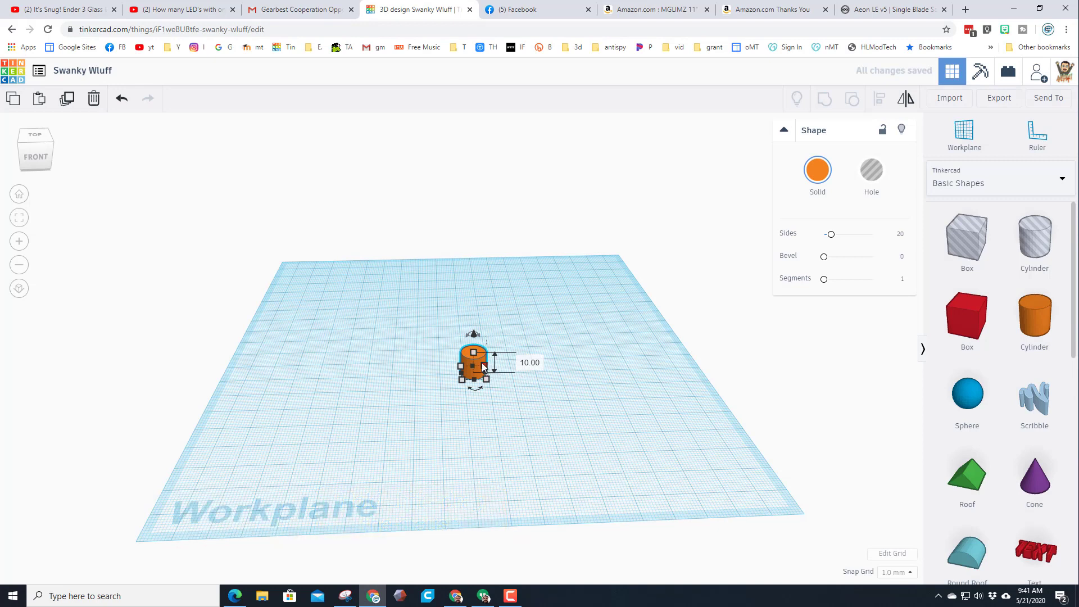
Step: Set only the cylinder's height to 15 mm, keeping its diameter
drag(473, 353, 474, 318)
click(530, 347)
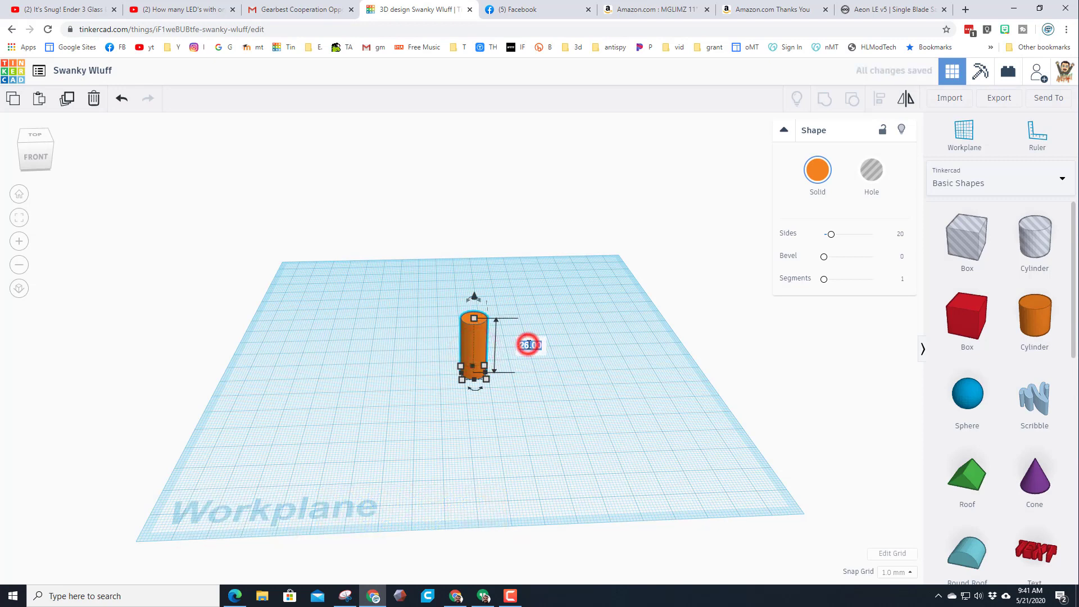
text(15)
key(Return)
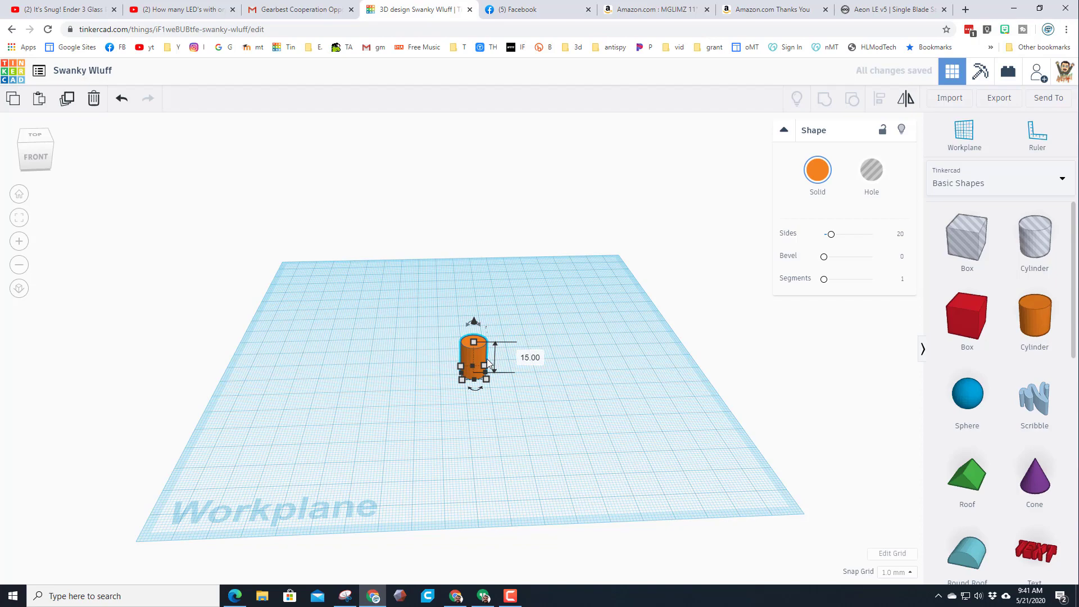
Step: Smooth the cylinder with 64 sides and give it a bevel of 2
scroll(486, 359, up, 5)
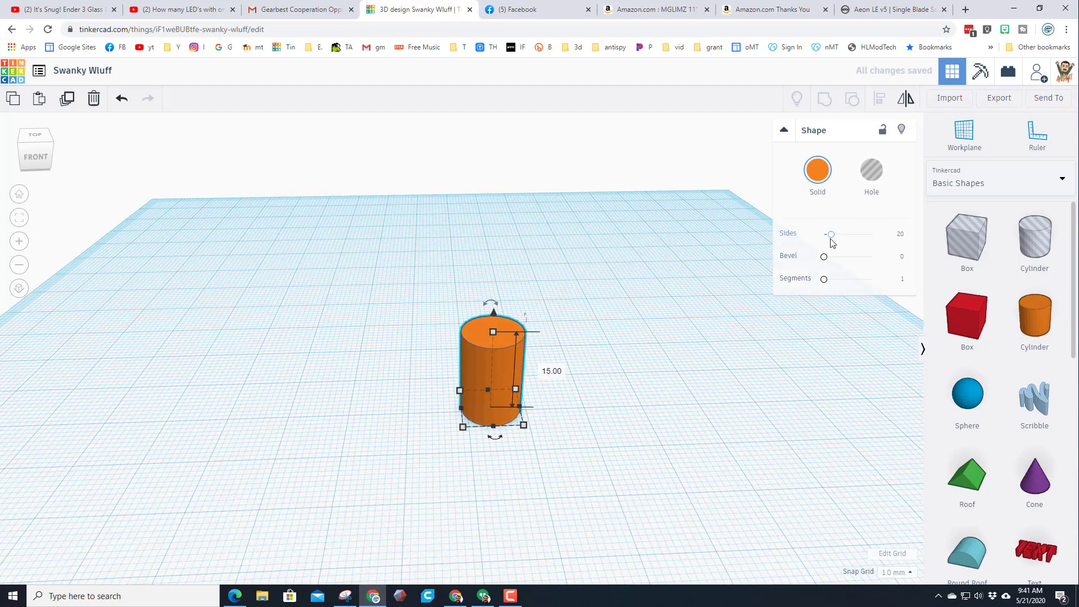
drag(831, 235, 900, 245)
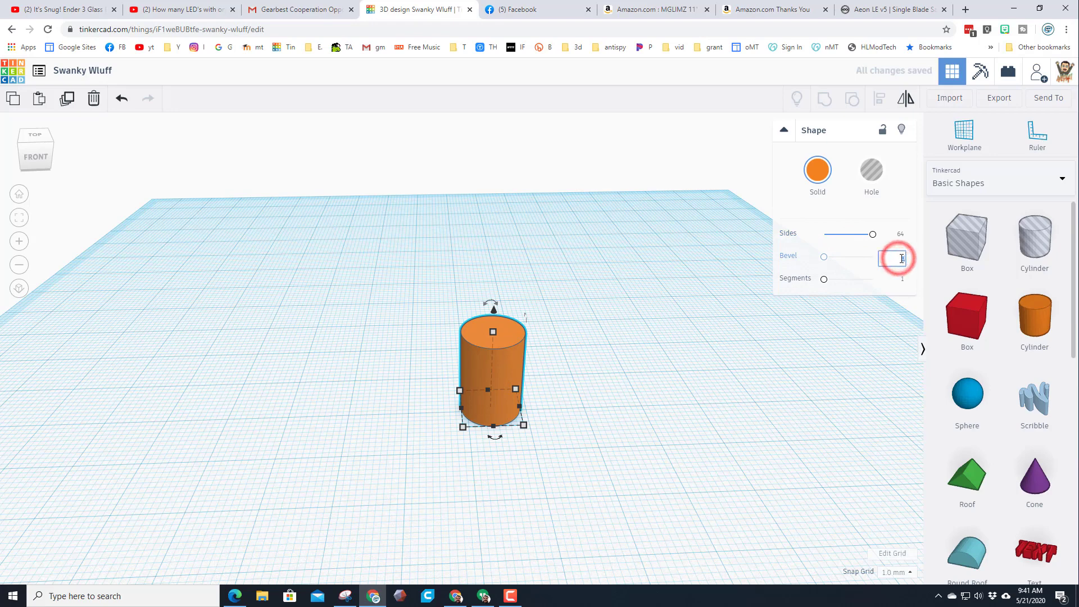
key(Return)
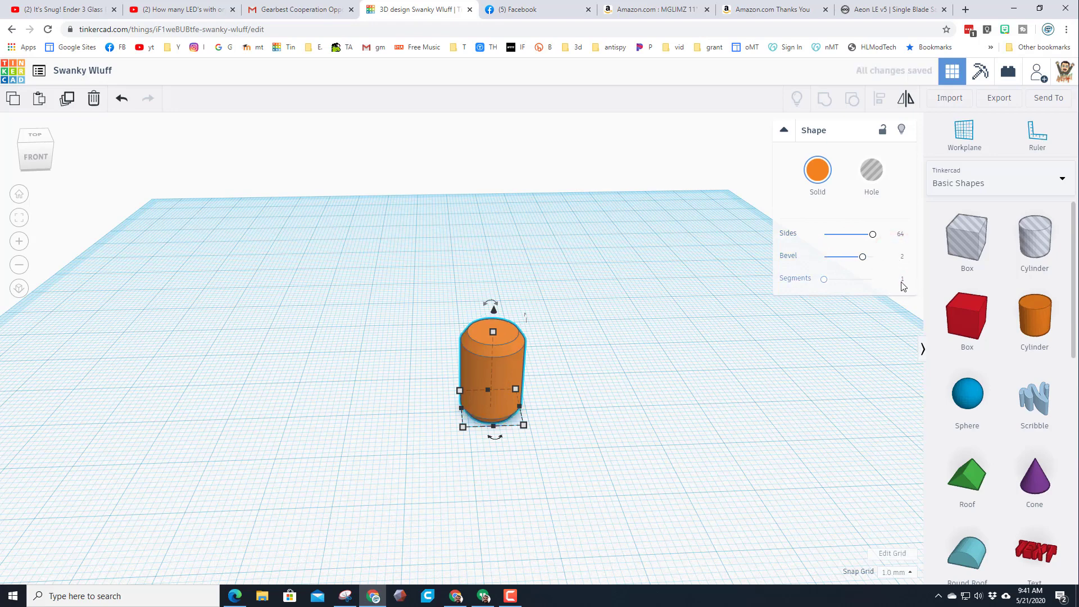
click(648, 381)
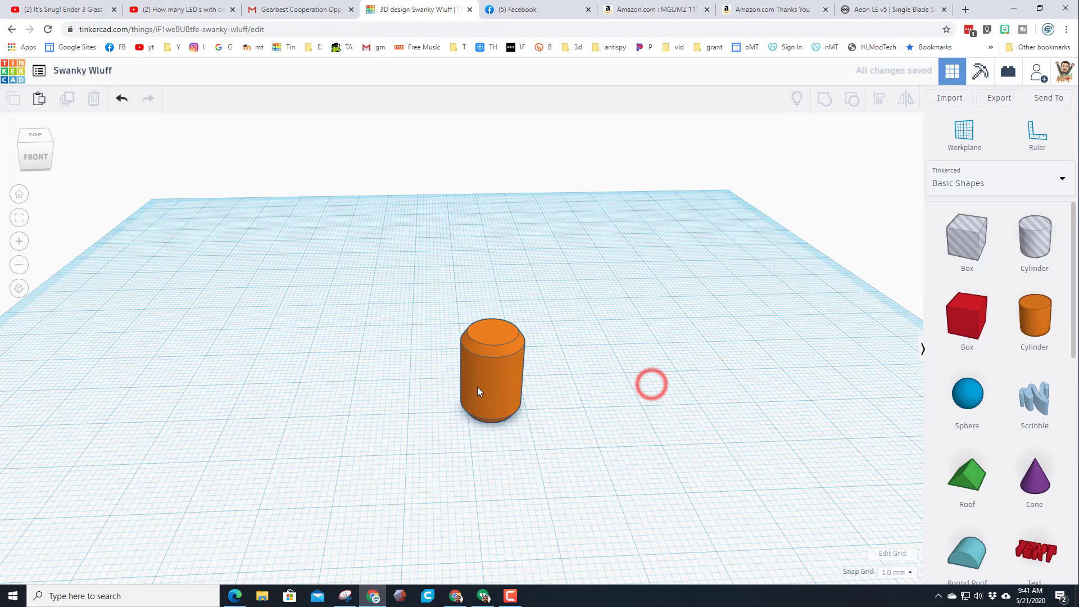
Step: Set the bevelled cylinder's height to 25 mm
scroll(477, 386, up, 3)
right_drag(539, 422, 503, 382)
right_drag(468, 318, 465, 284)
click(466, 284)
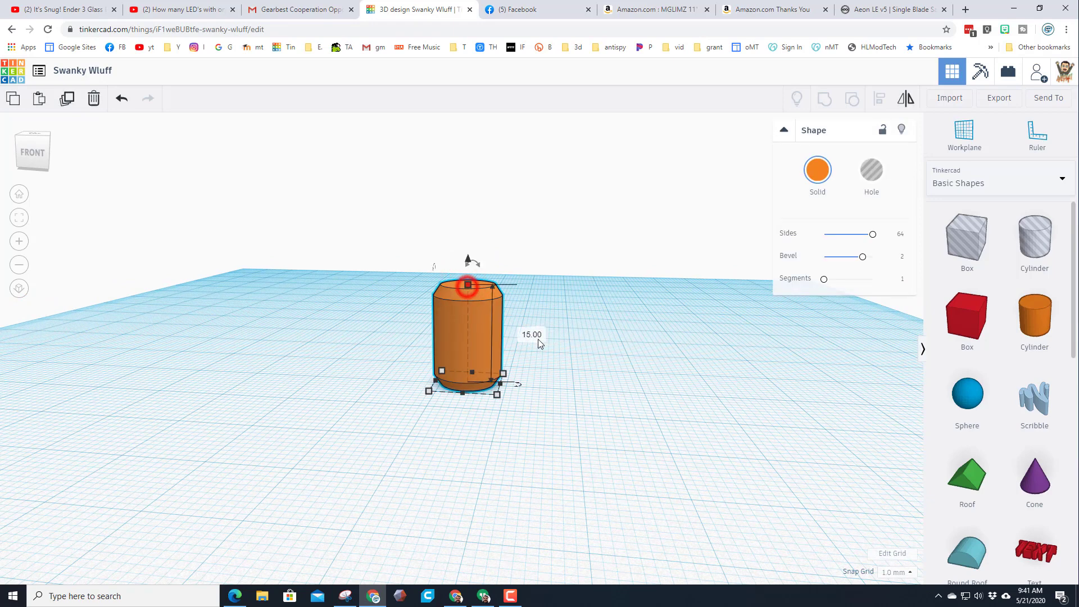
click(537, 335)
text(25)
key(Return)
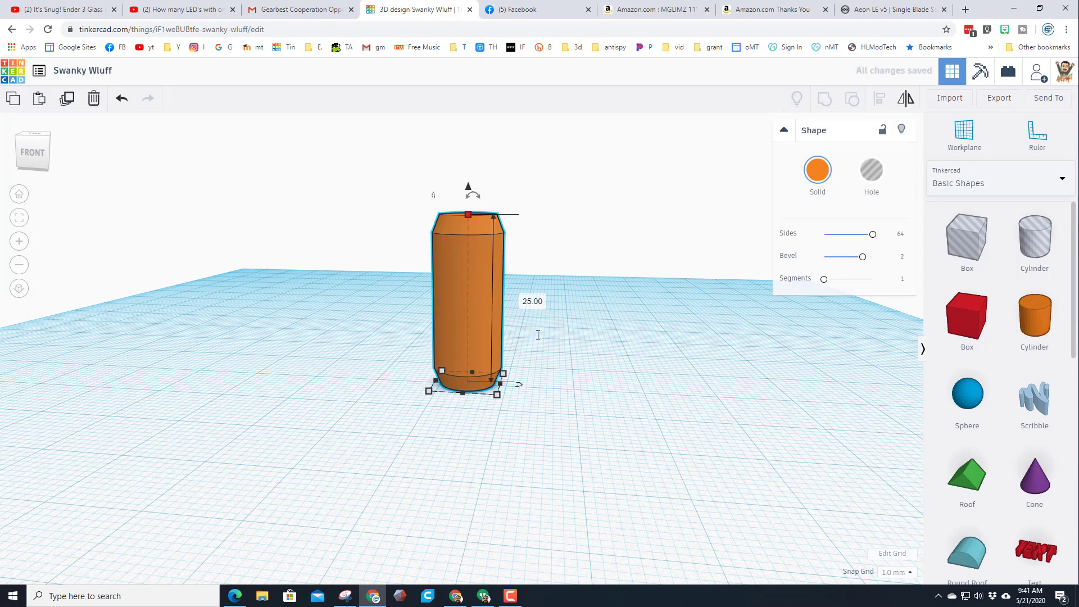
Step: Put a temporary workplane on the cylinder's top face and place a solid cone on it
right_drag(359, 329, 751, 350)
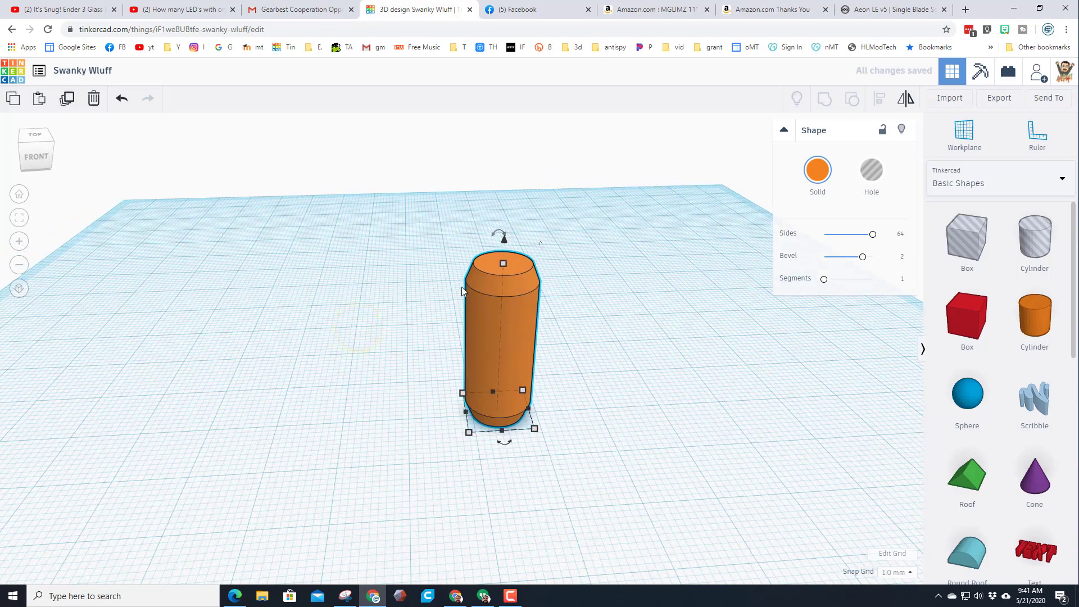
click(968, 135)
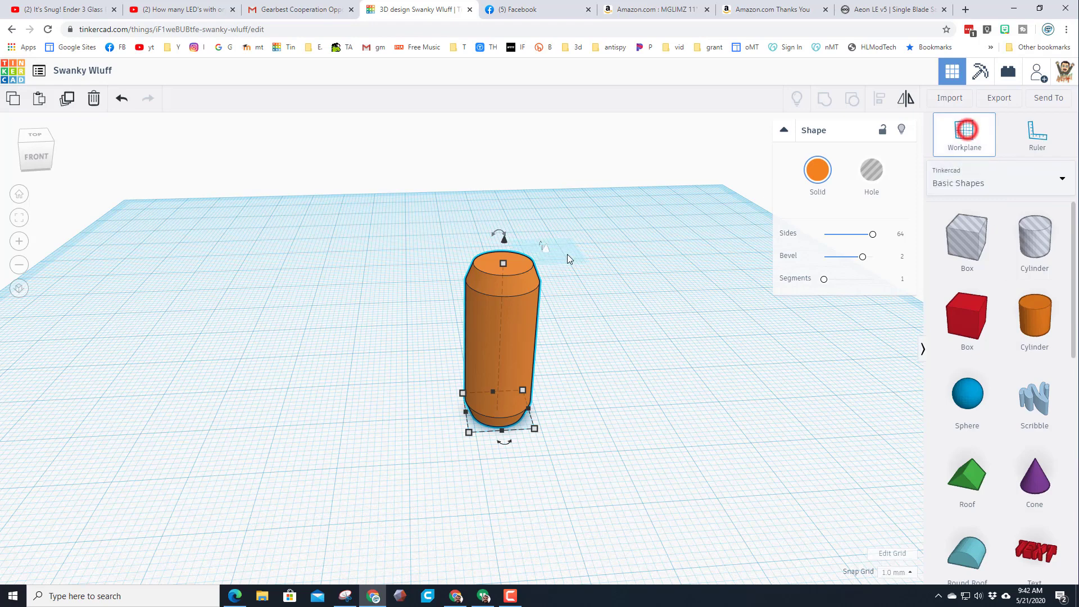
click(507, 262)
drag(1035, 478, 553, 298)
Step: Set the cone's base radius to 4 and align it centrally on top of the cylinder
click(899, 256)
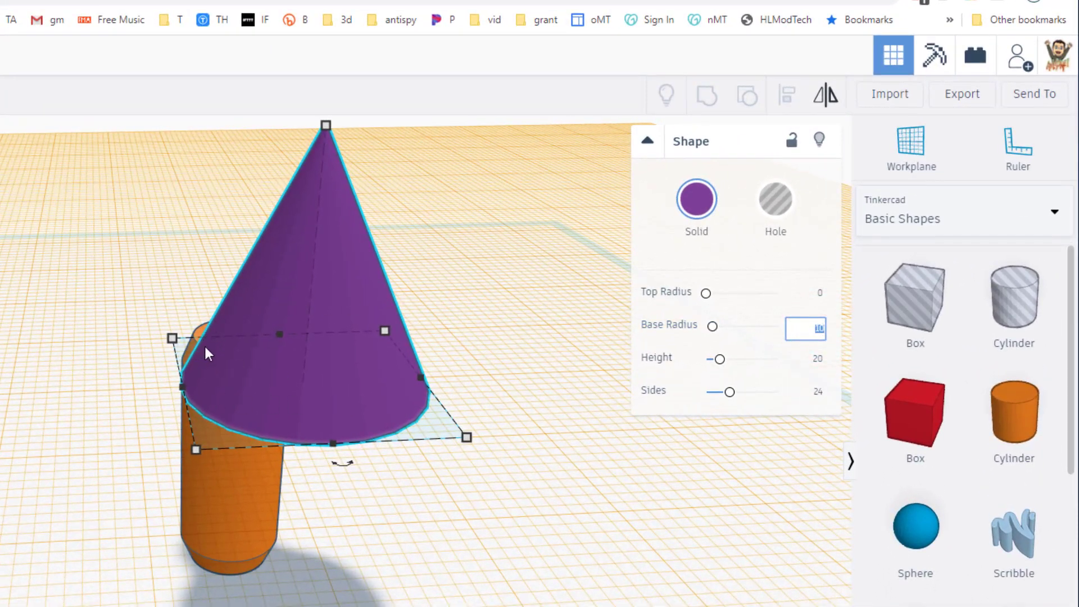
key(Return)
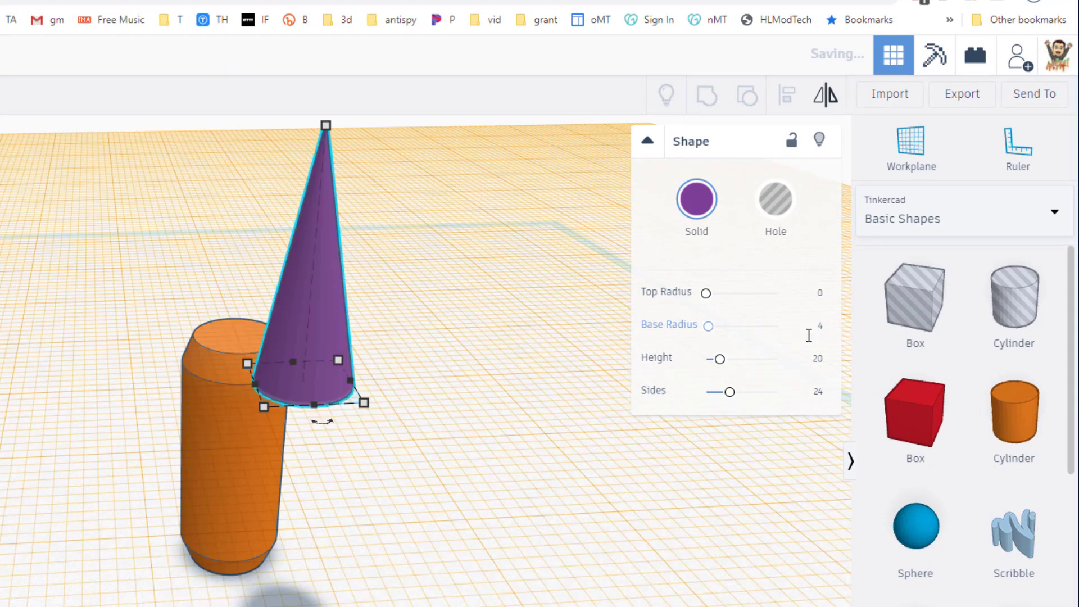
drag(142, 493, 354, 544)
click(787, 97)
right_drag(61, 338, 267, 324)
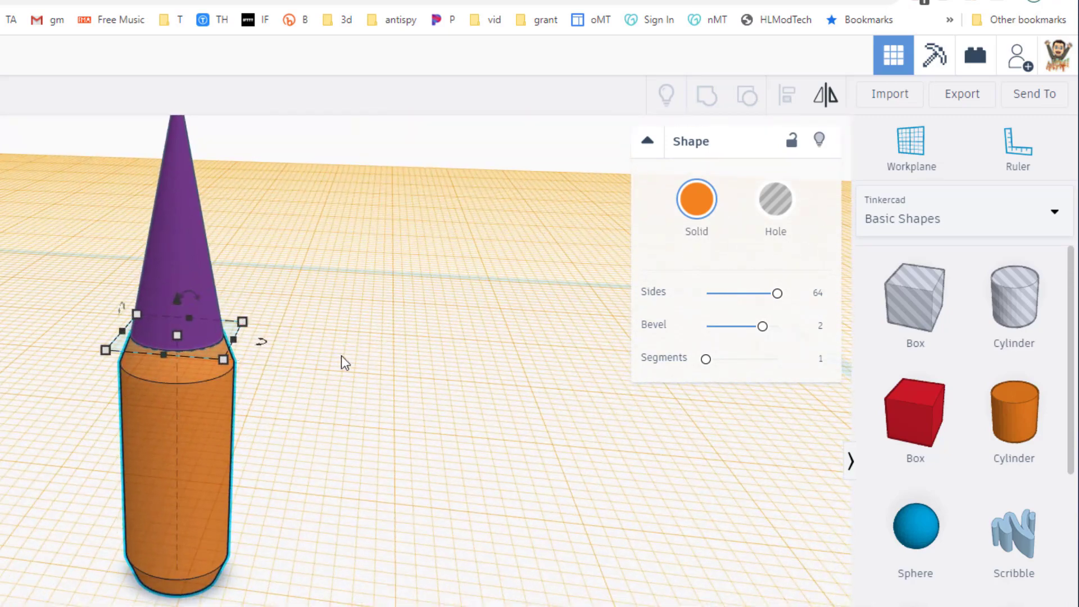
Step: Set the cone's height to 5 and its top radius to 5 so it flares upward
scroll(345, 363, down, 3)
click(181, 301)
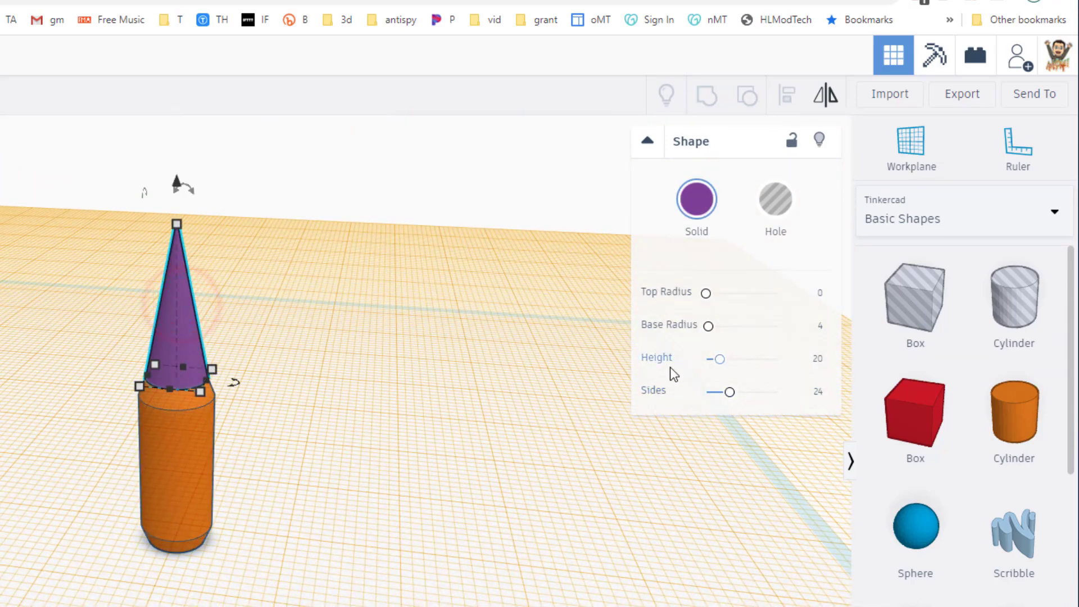
click(818, 359)
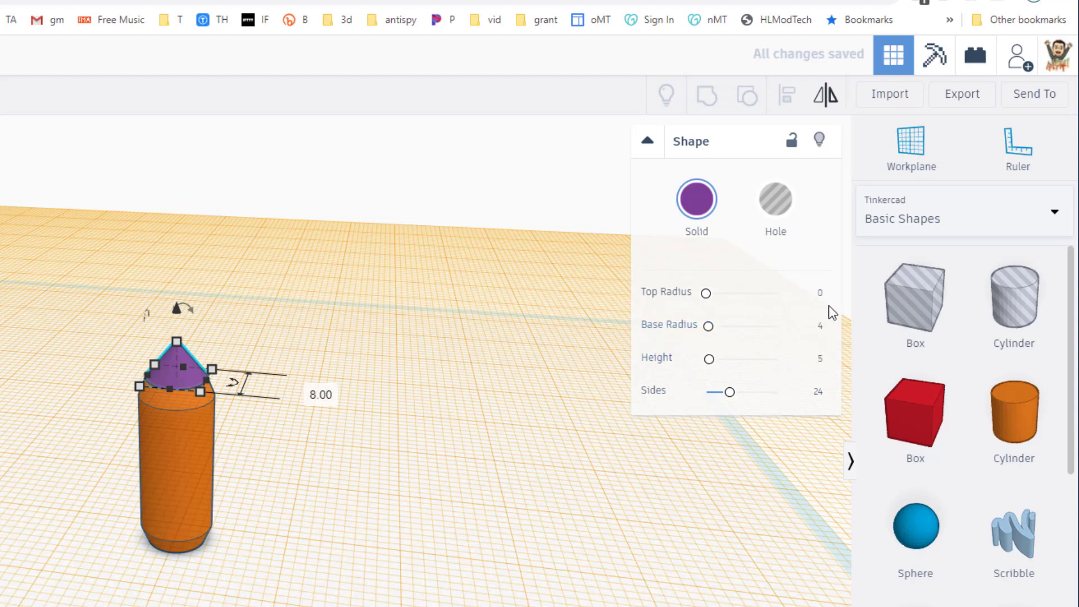
click(818, 293)
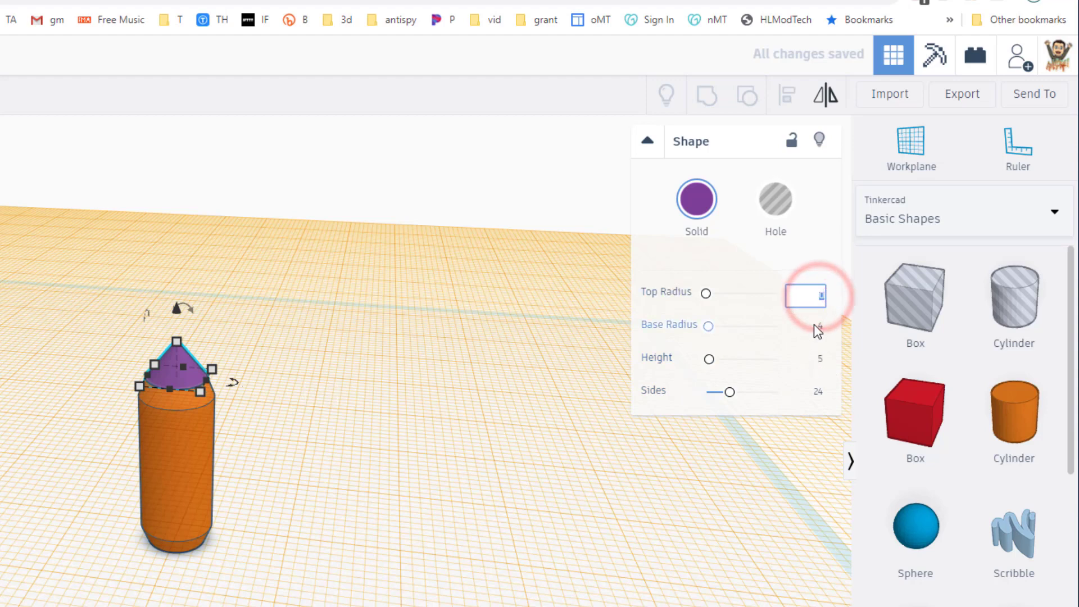
text(5)
key(Return)
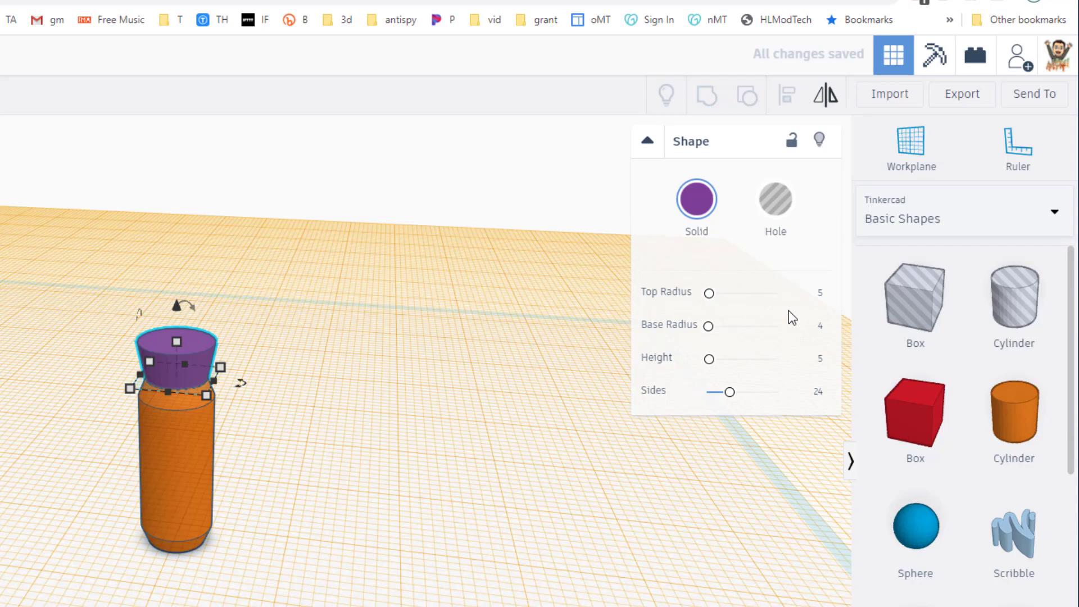
Step: Put the workplane on top of the flared purple cone and place a second solid cone there
scroll(162, 414, up, 3)
scroll(177, 406, down, 2)
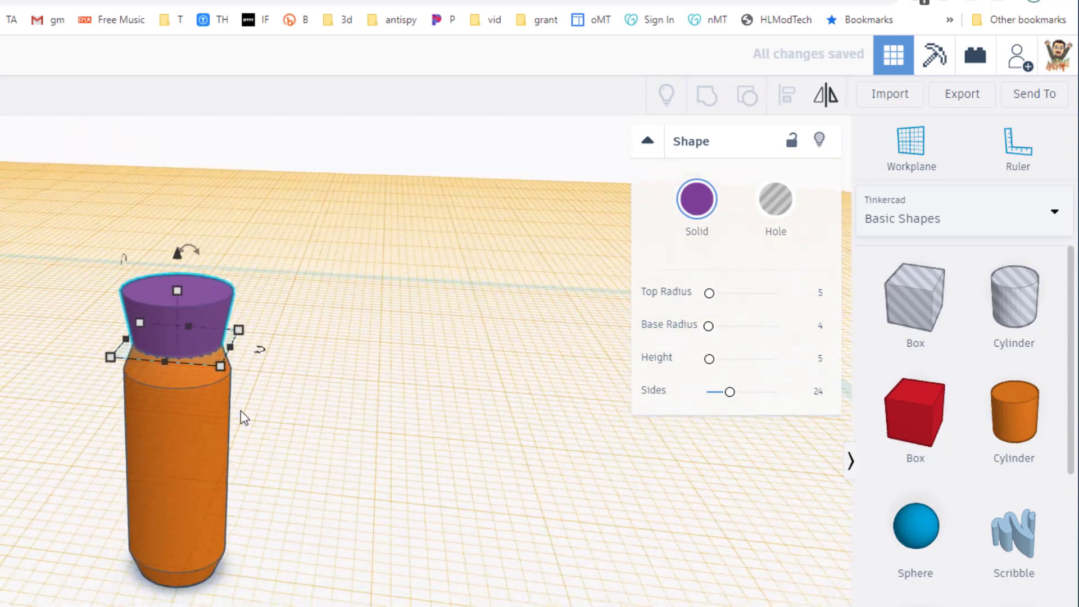
scroll(212, 236, down, 2)
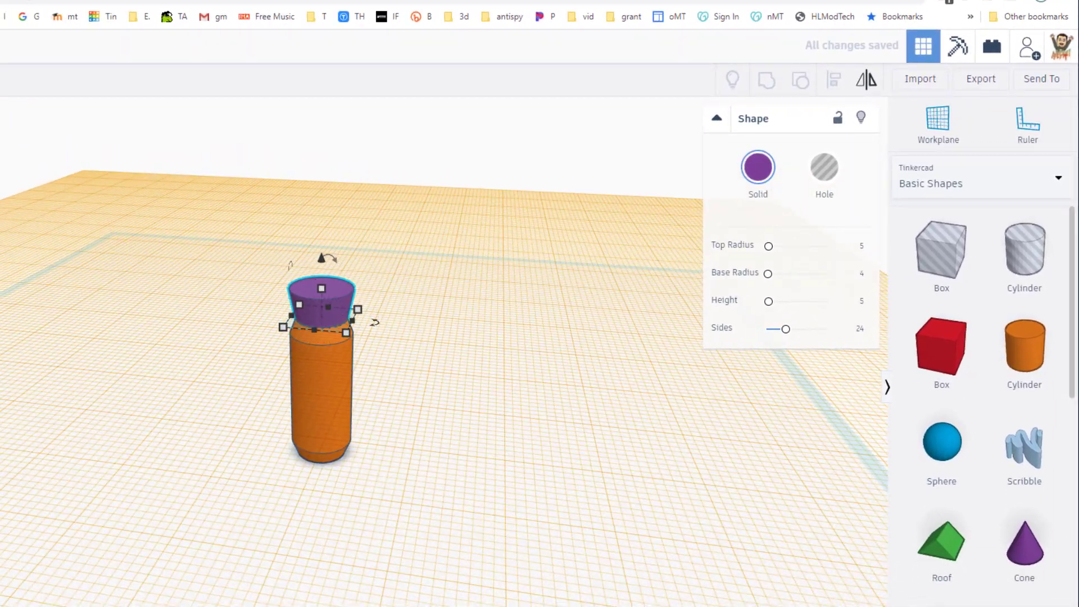
click(947, 126)
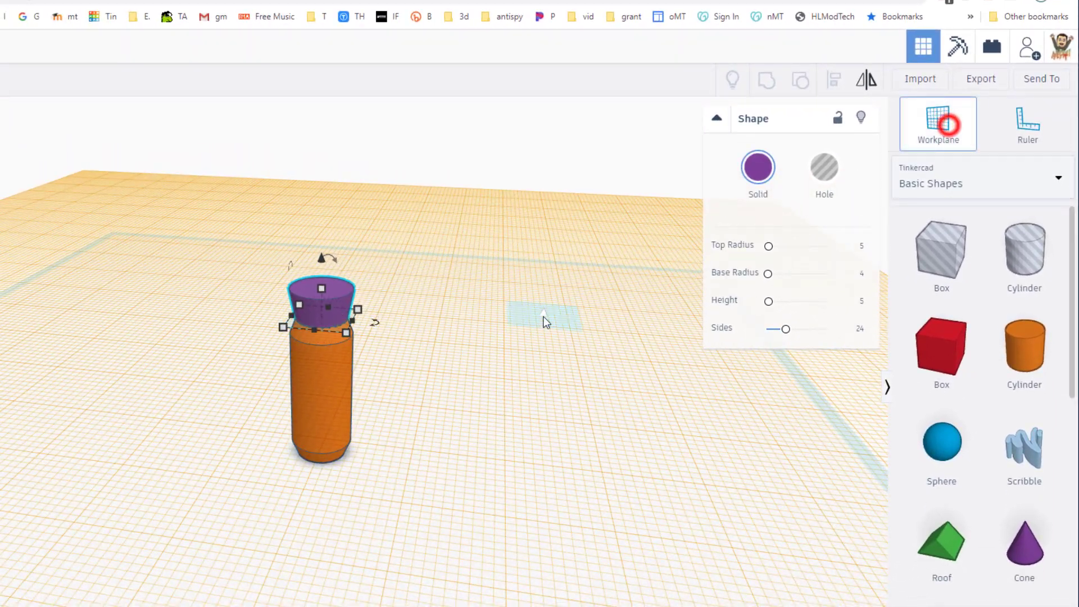
click(327, 293)
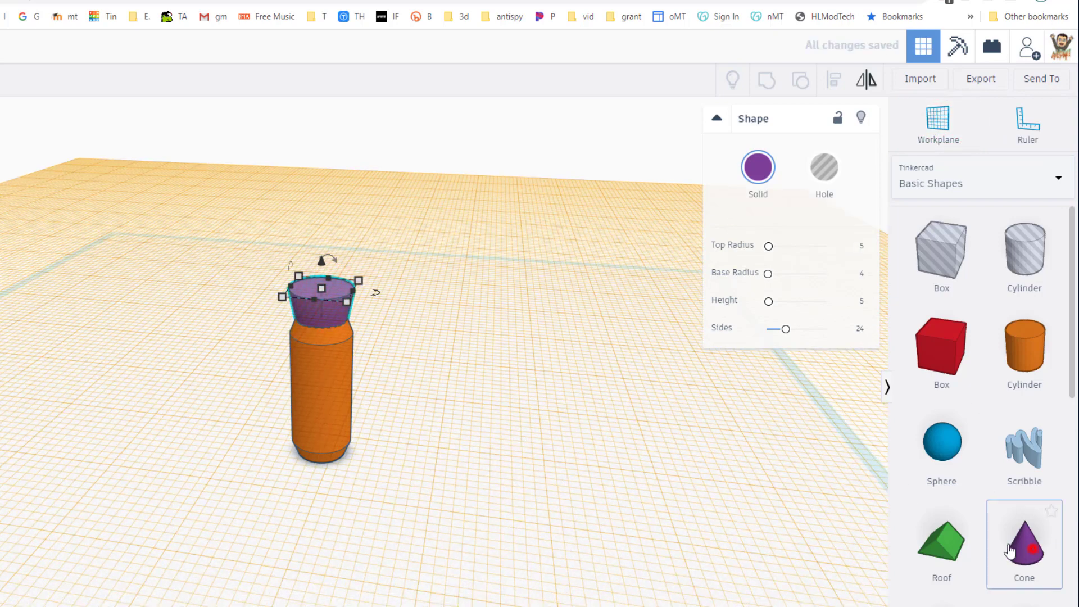
drag(1010, 551, 319, 287)
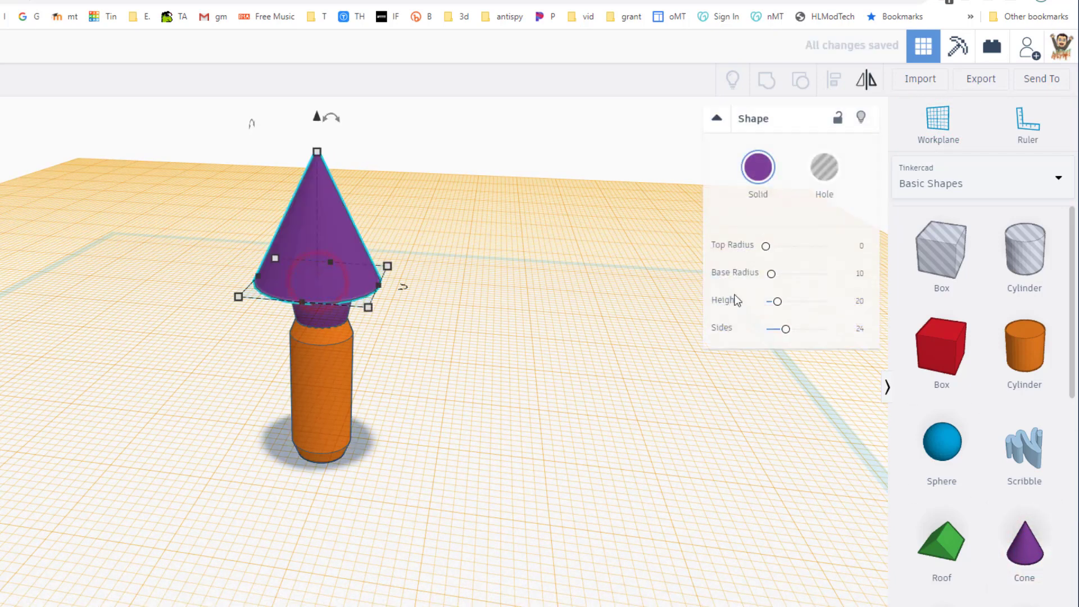
Step: Set the second cone's base radius to 5 and its height to 15 mm
click(856, 276)
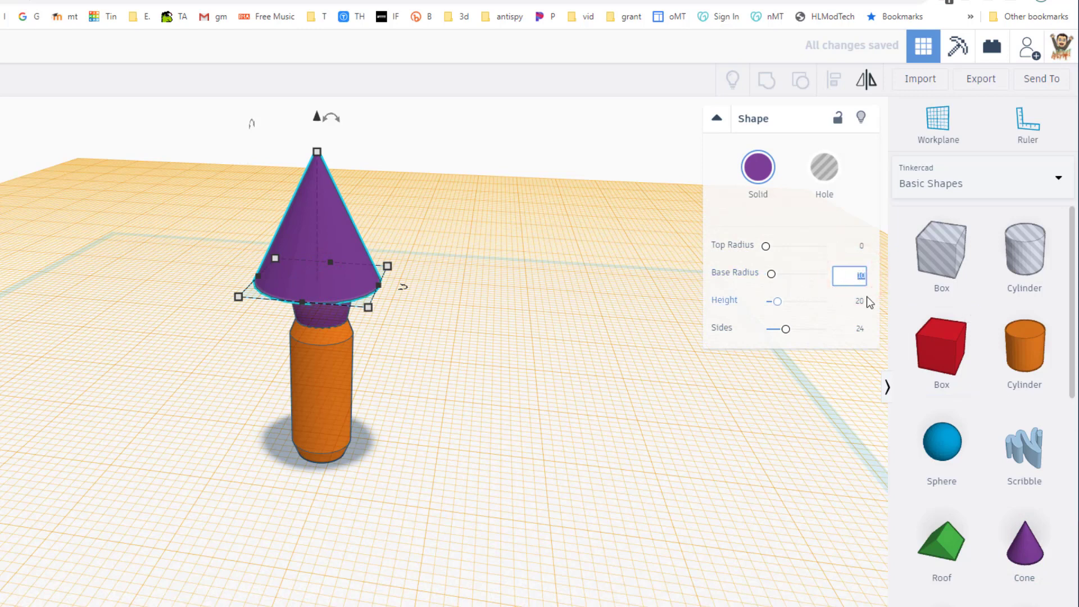
text(5)
key(Return)
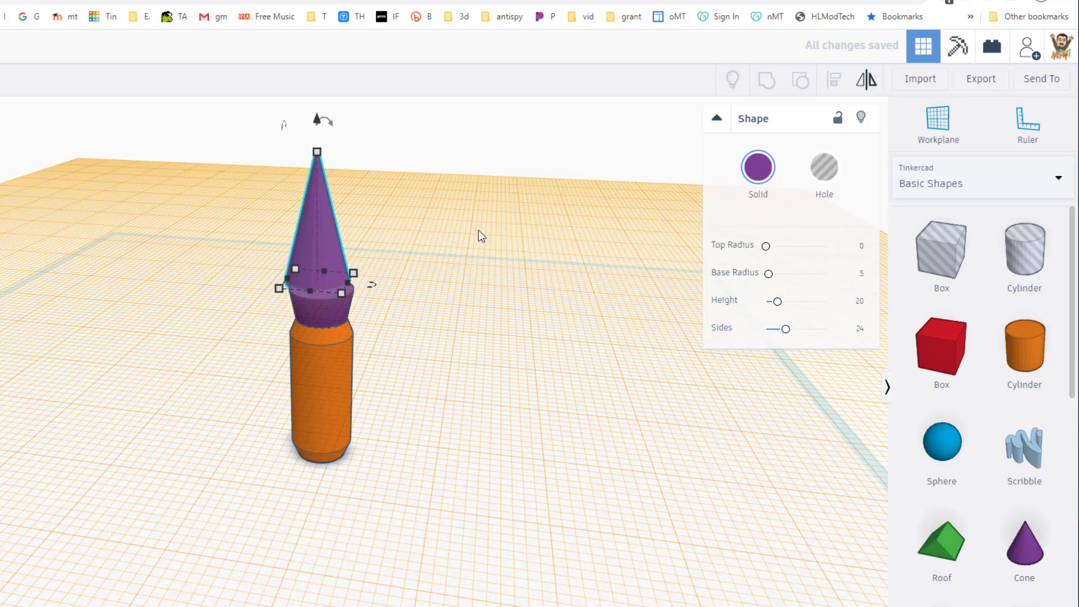
click(317, 152)
click(406, 218)
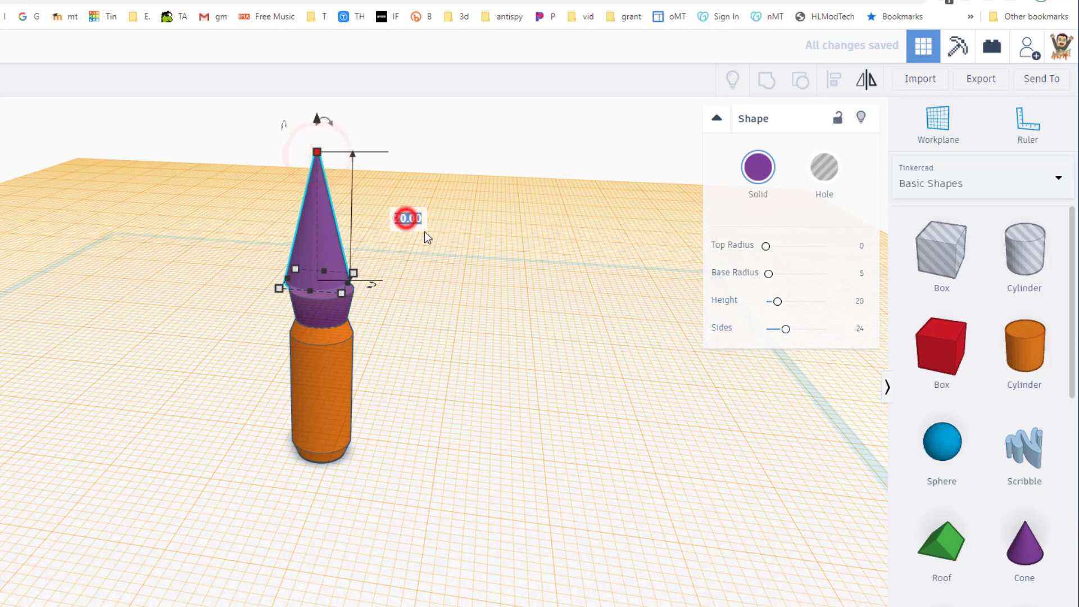
click(858, 301)
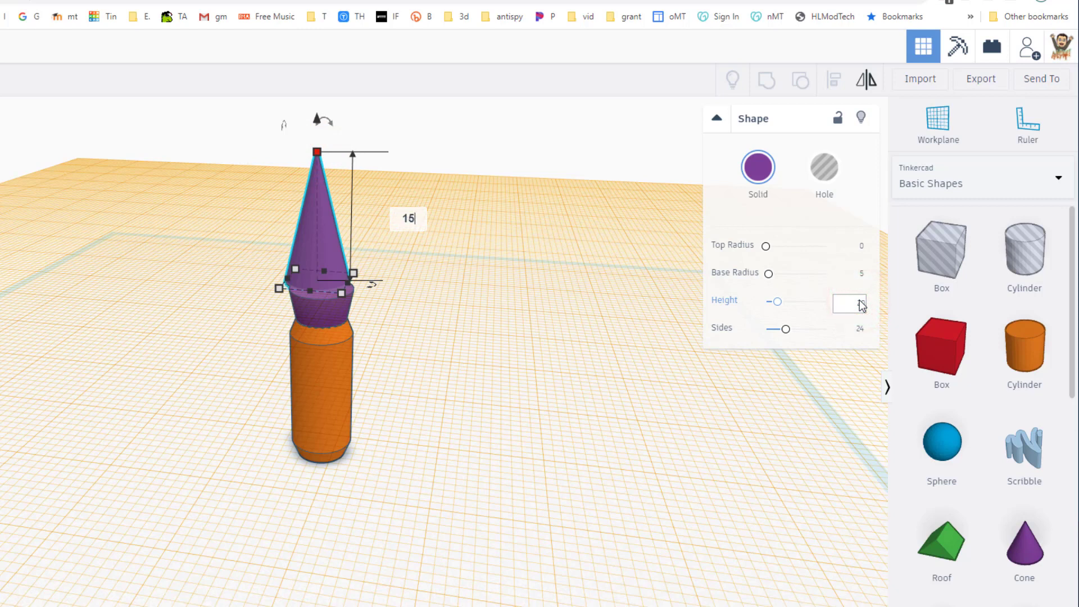
key(Return)
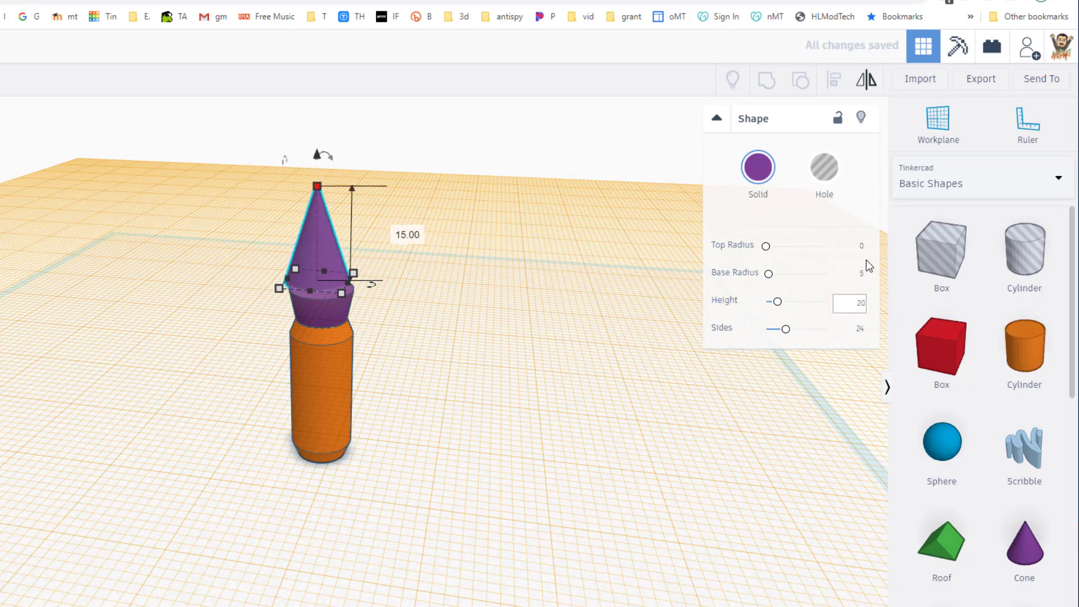
Step: Set the second cone's top radius to 3 to give it a flat, tapered end
click(860, 245)
text(3)
key(Return)
click(228, 323)
Step: Select all three stacked shapes and align their centres along both horizontal axes
drag(243, 219, 396, 455)
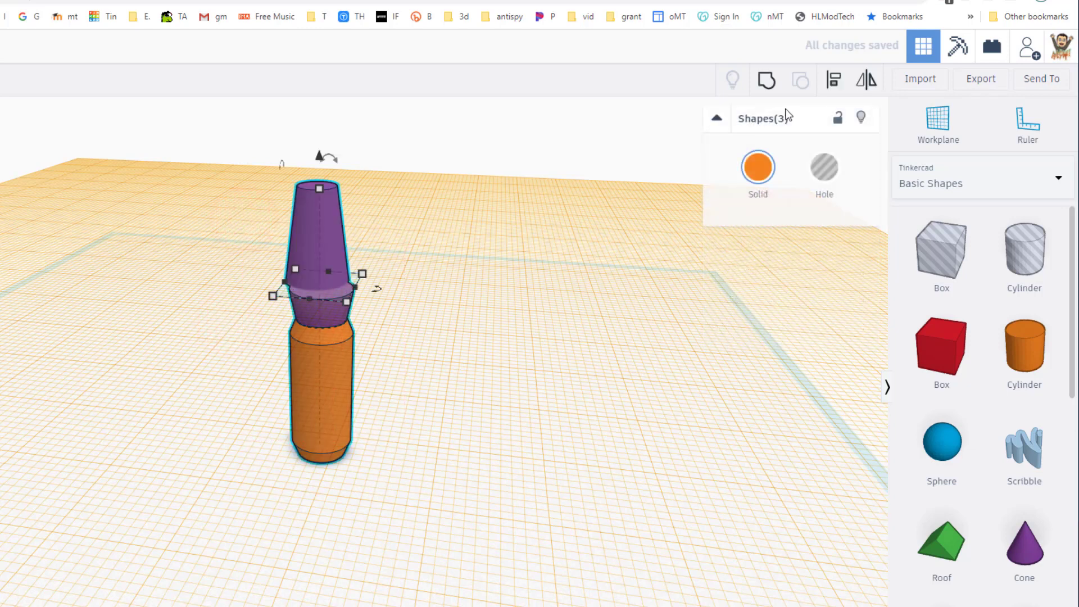
click(836, 80)
click(312, 404)
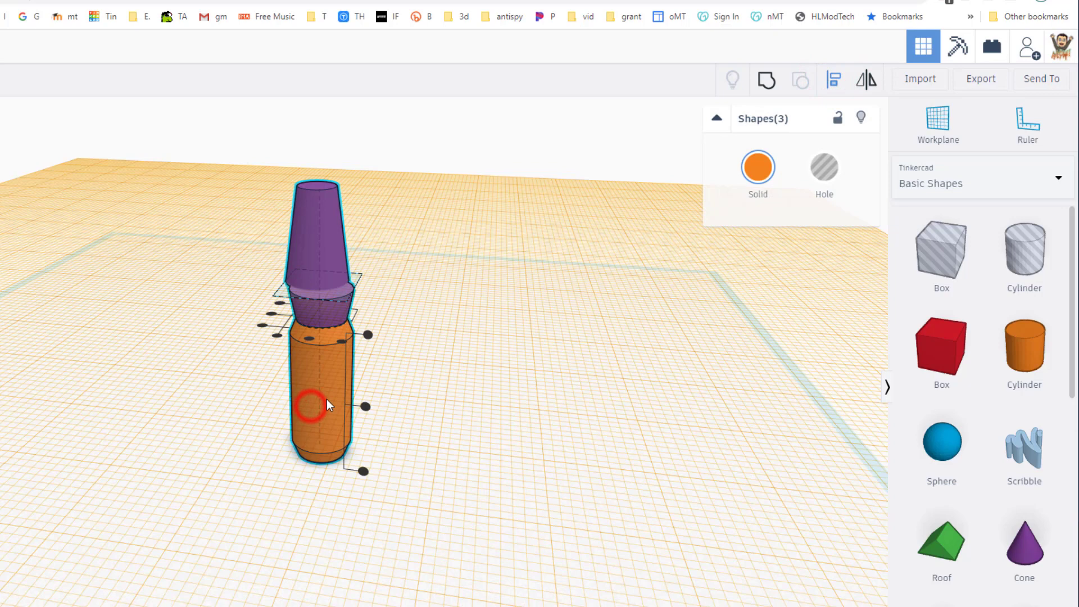
click(312, 342)
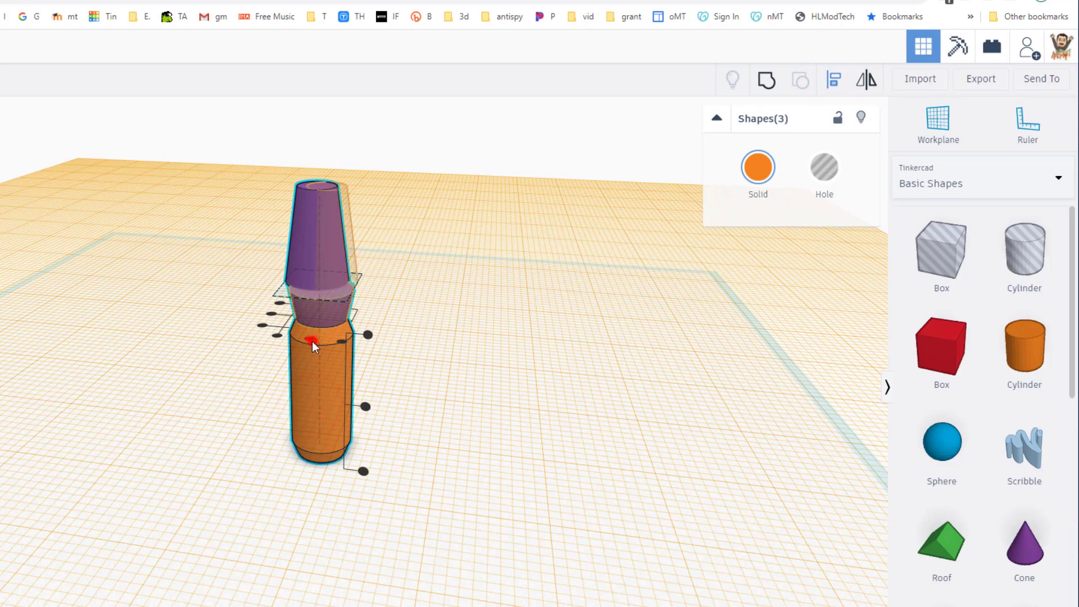
click(273, 314)
click(429, 355)
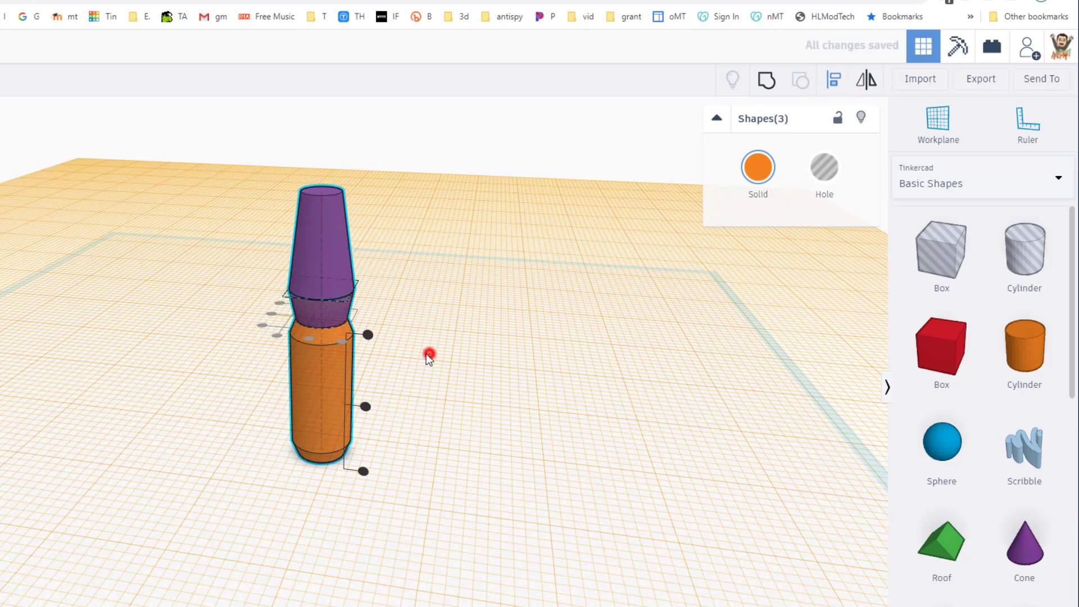
Step: Put the workplane on the flat top of the upper purple cone and place a solid tube there
right_drag(508, 400, 557, 402)
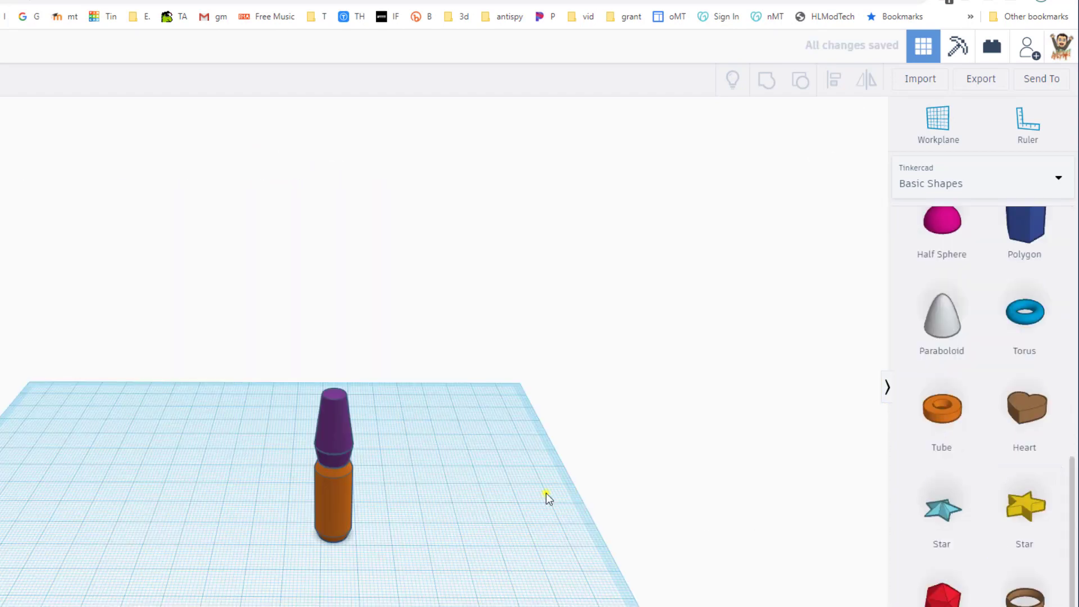
right_drag(545, 494, 655, 471)
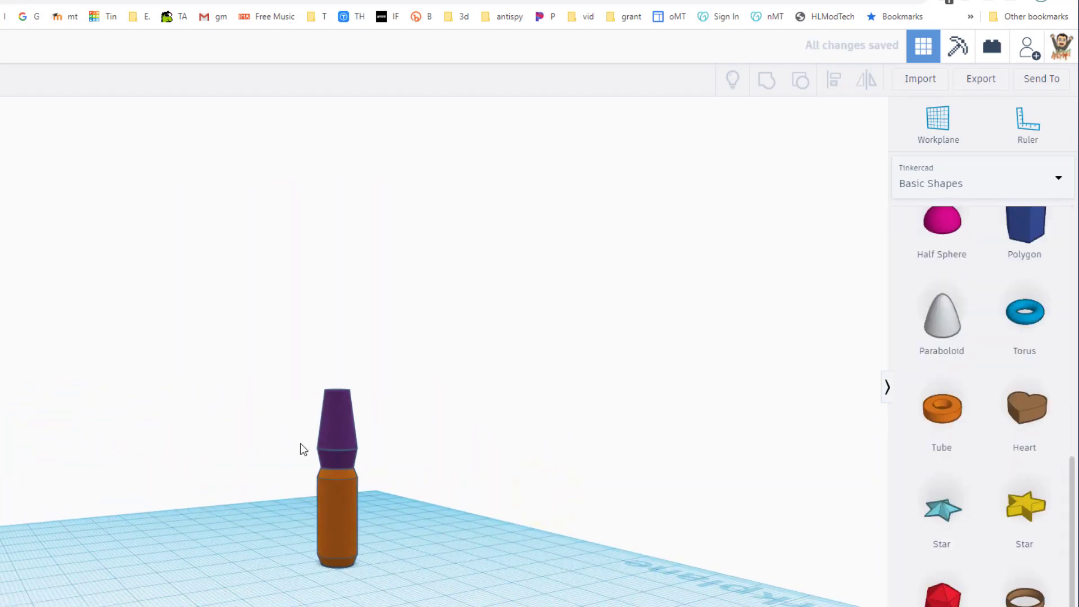
right_drag(458, 412, 344, 400)
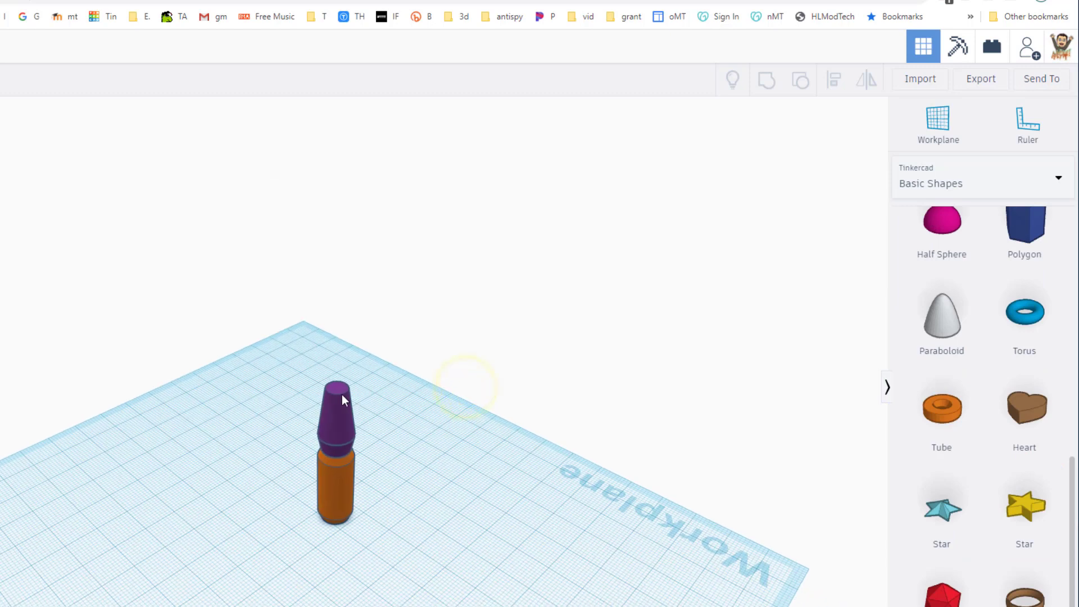
click(934, 122)
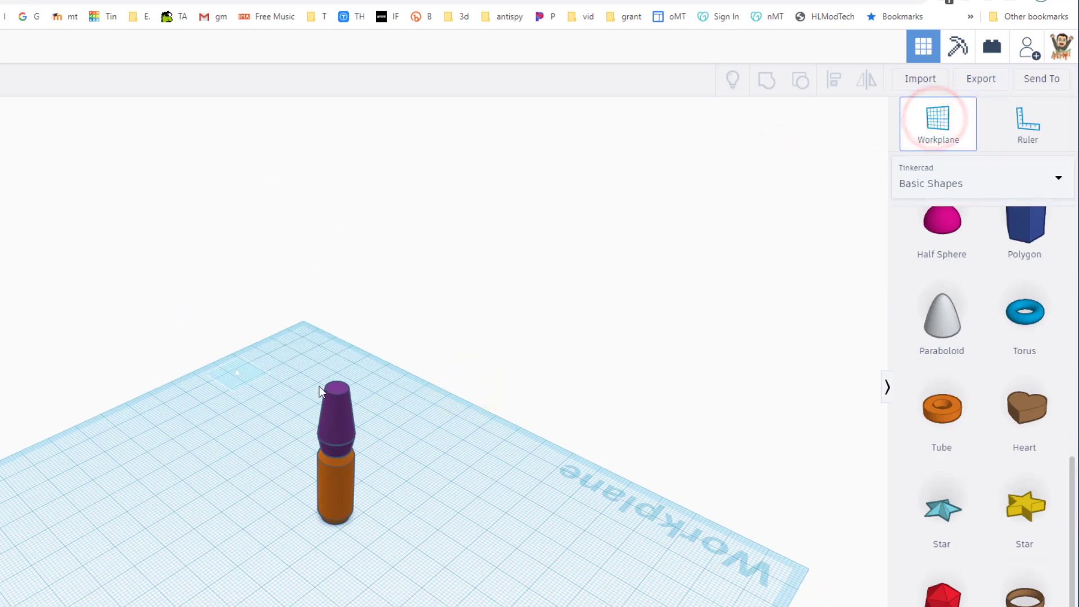
click(337, 395)
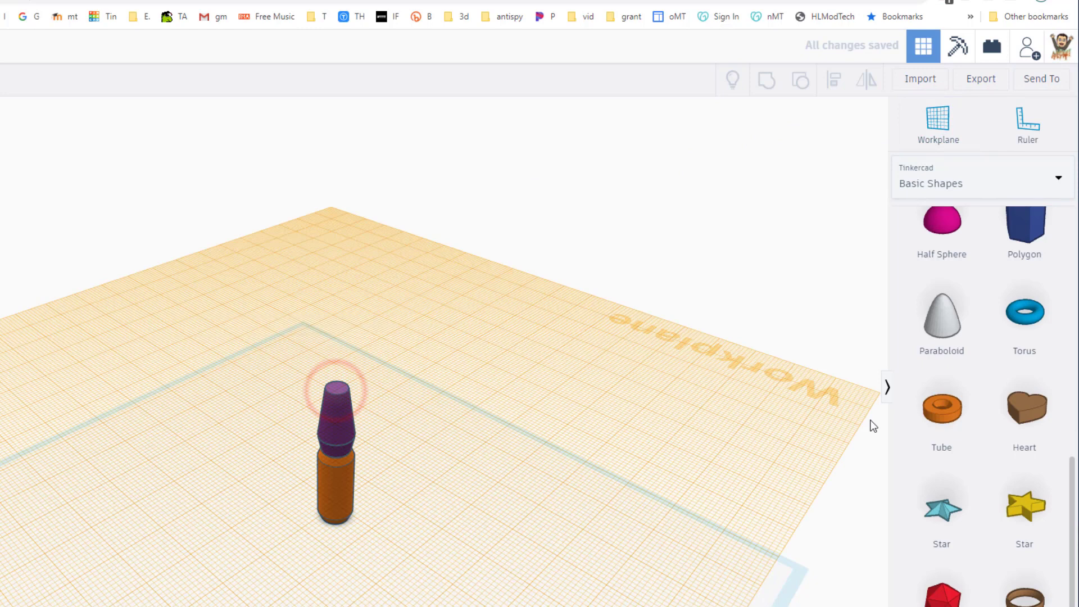
scroll(949, 337, down, 1)
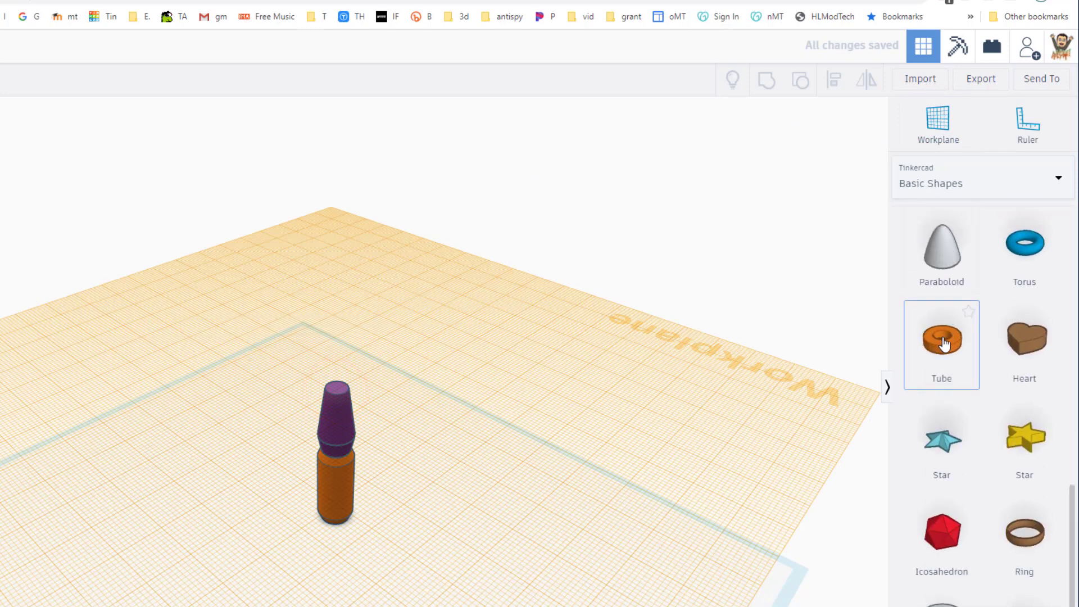
drag(934, 340, 342, 393)
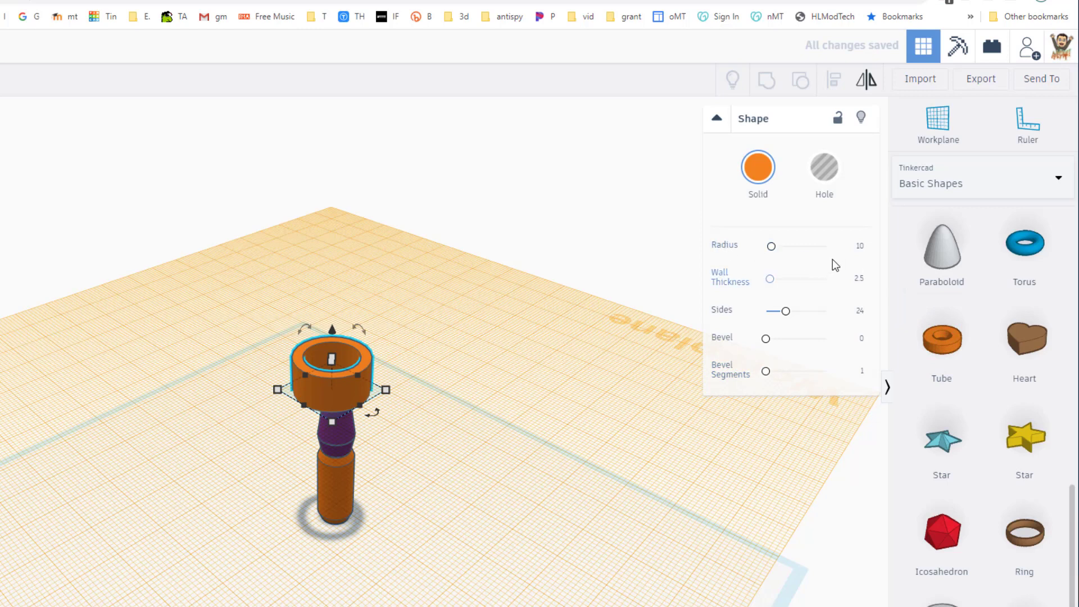
Step: Set the new tube's radius to 3
click(860, 246)
text(3)
key(Return)
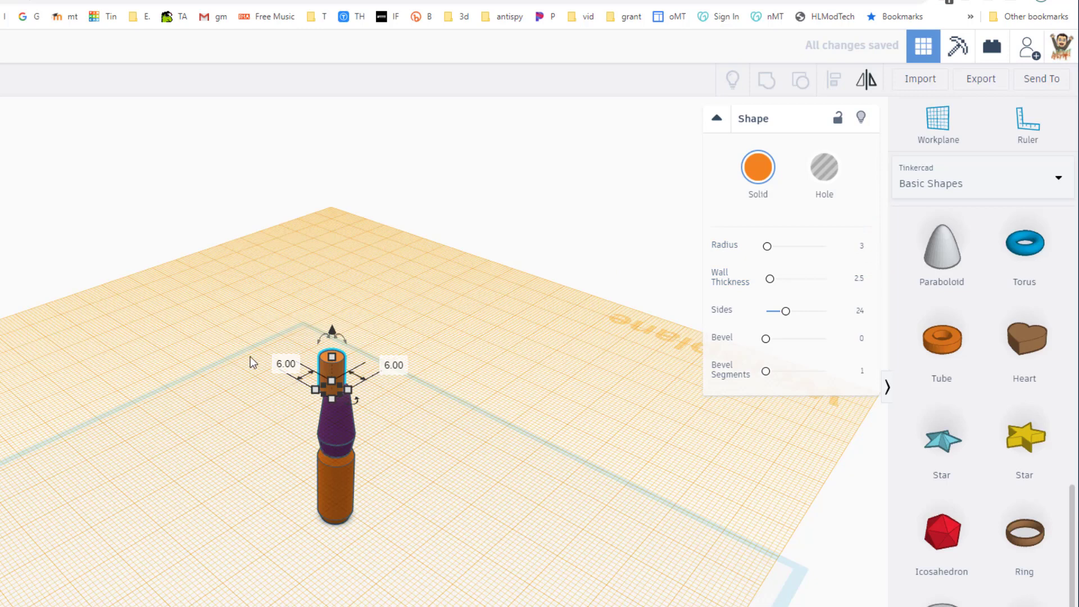
Step: Select all four stacked shapes and align their centres along both horizontal axes
drag(236, 337, 400, 585)
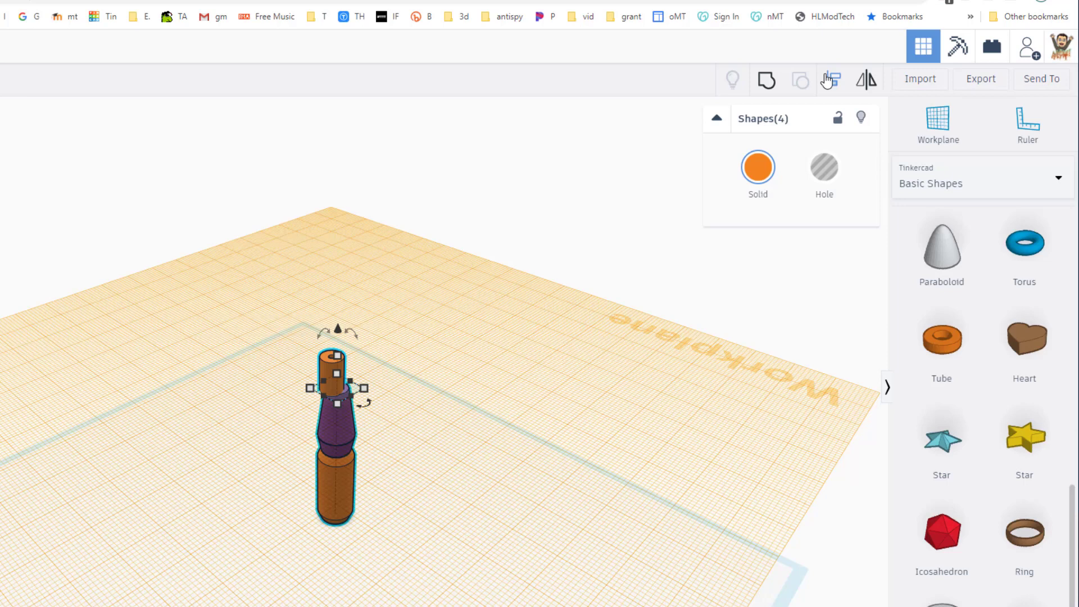
click(842, 80)
click(335, 483)
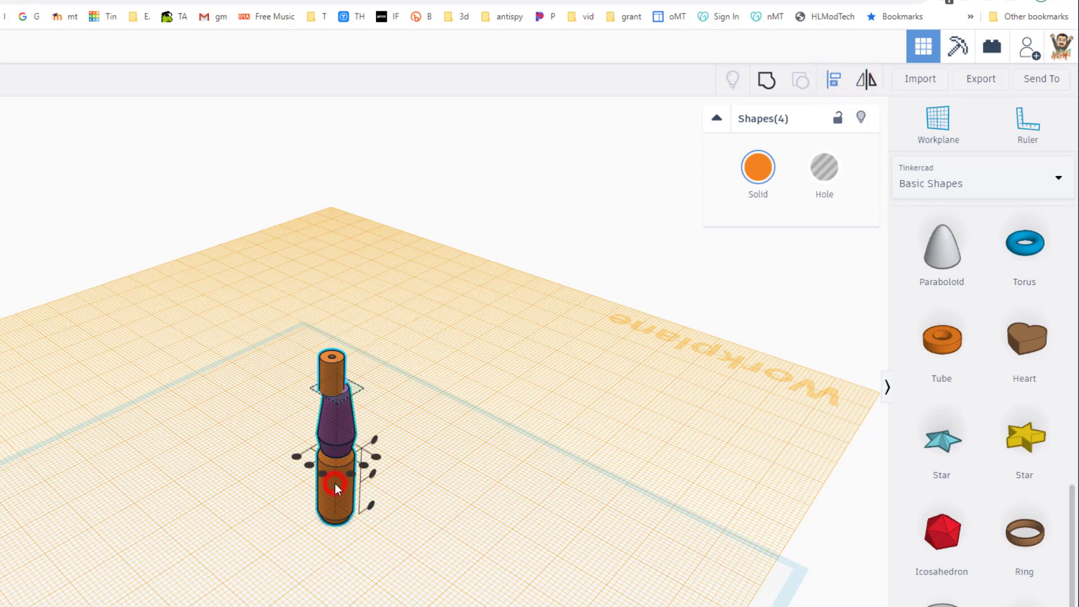
click(310, 466)
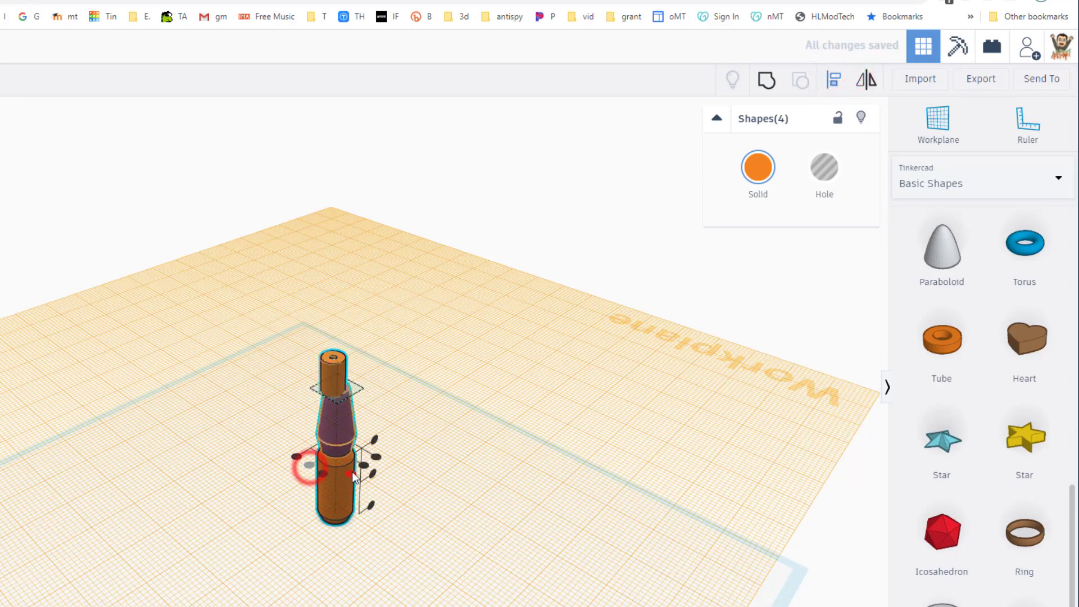
click(364, 466)
click(376, 383)
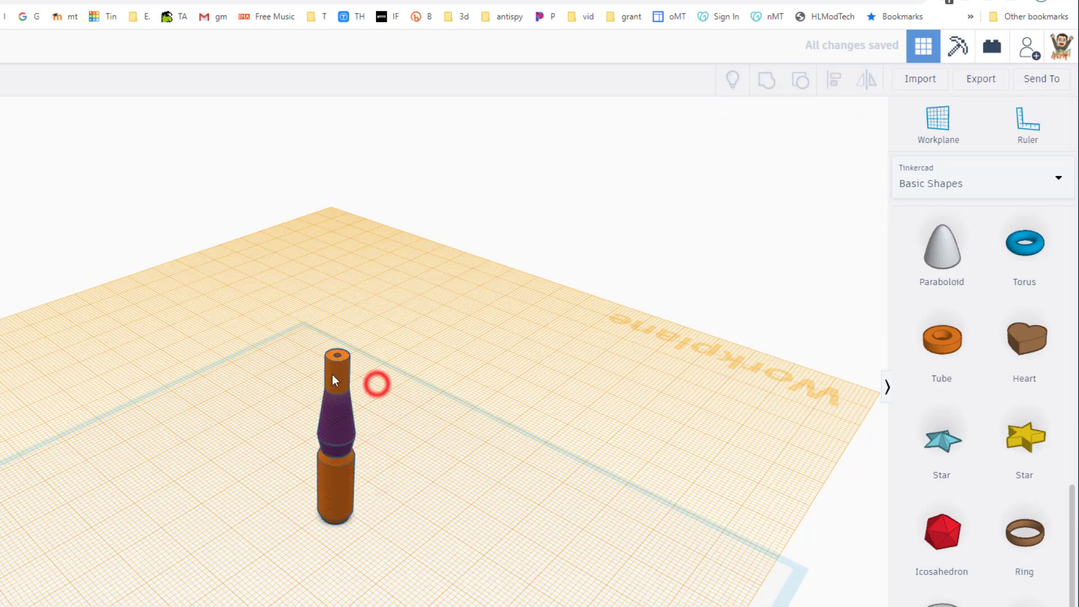
Step: Set the tube's wall thickness to 0.2 and its height to 70 mm
click(327, 373)
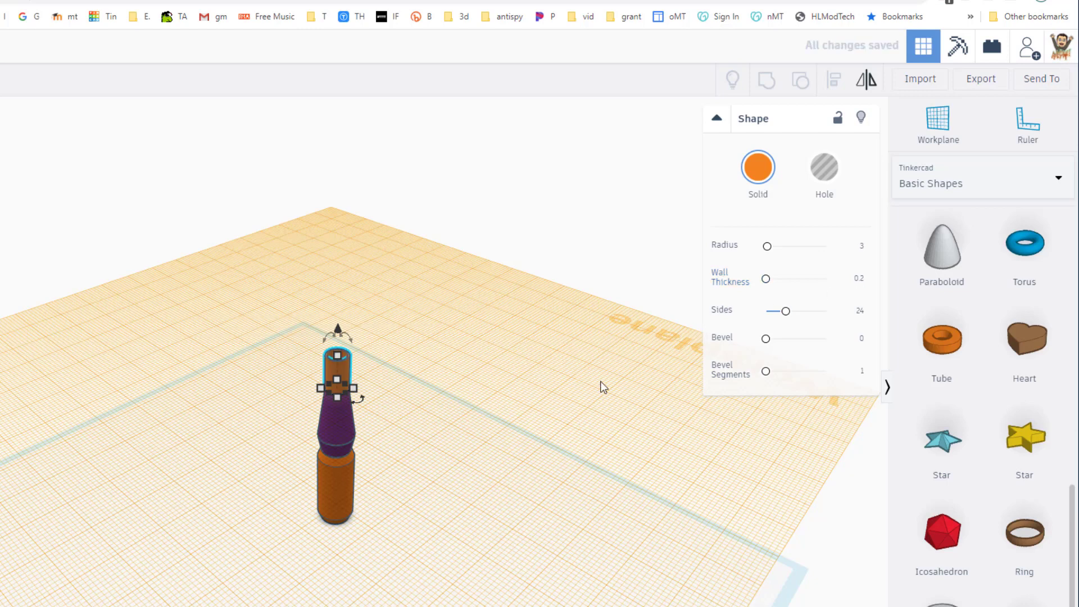
right_drag(601, 387, 610, 351)
drag(337, 353, 337, 161)
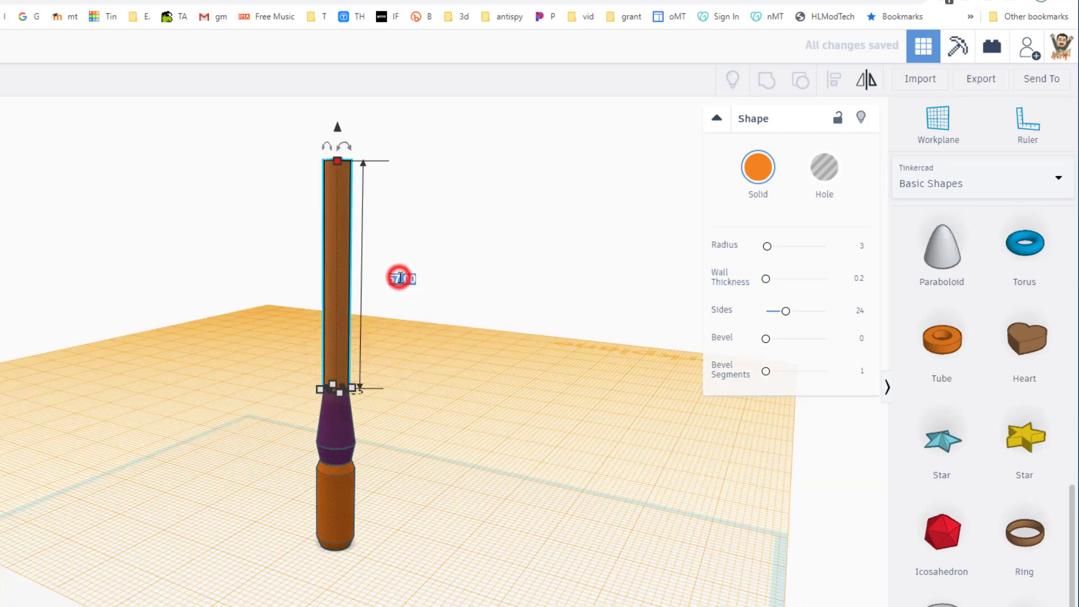
text(70)
key(Return)
scroll(402, 283, down, 2)
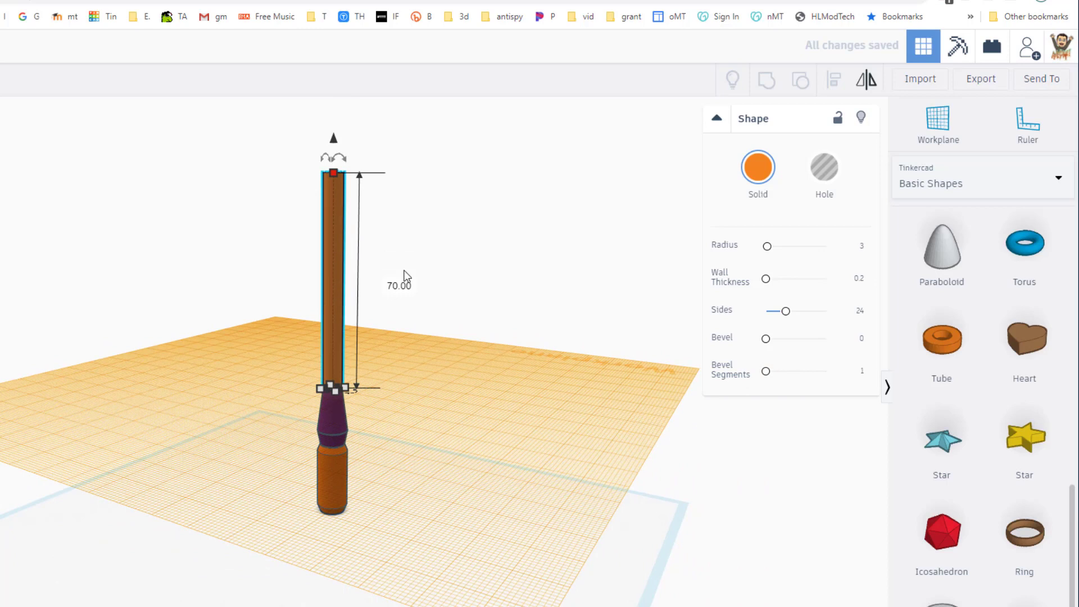
Step: Colour the tall tube red and make it transparent
click(758, 168)
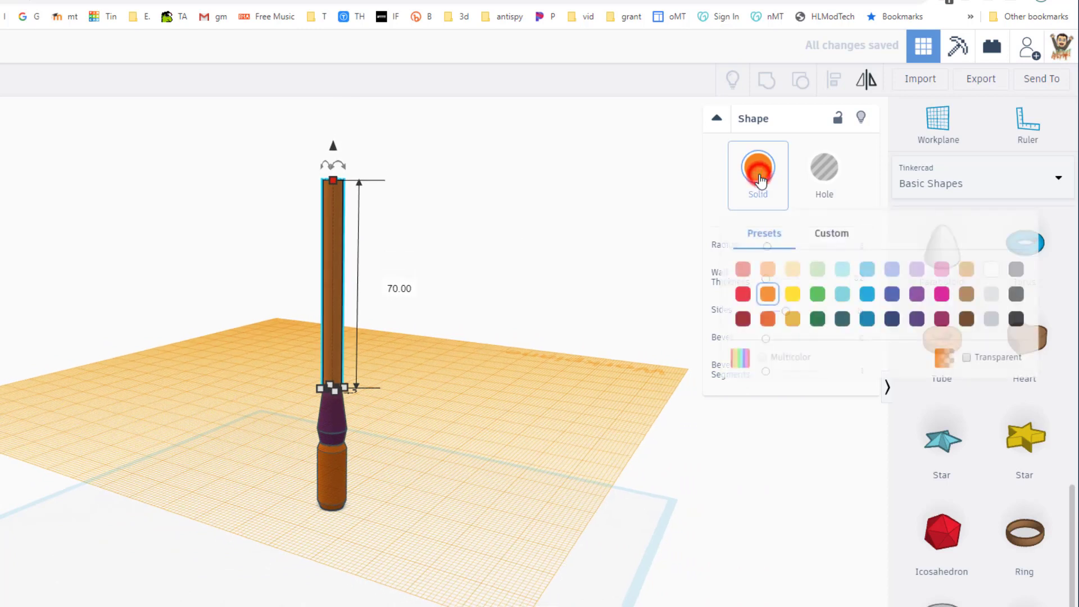
click(743, 292)
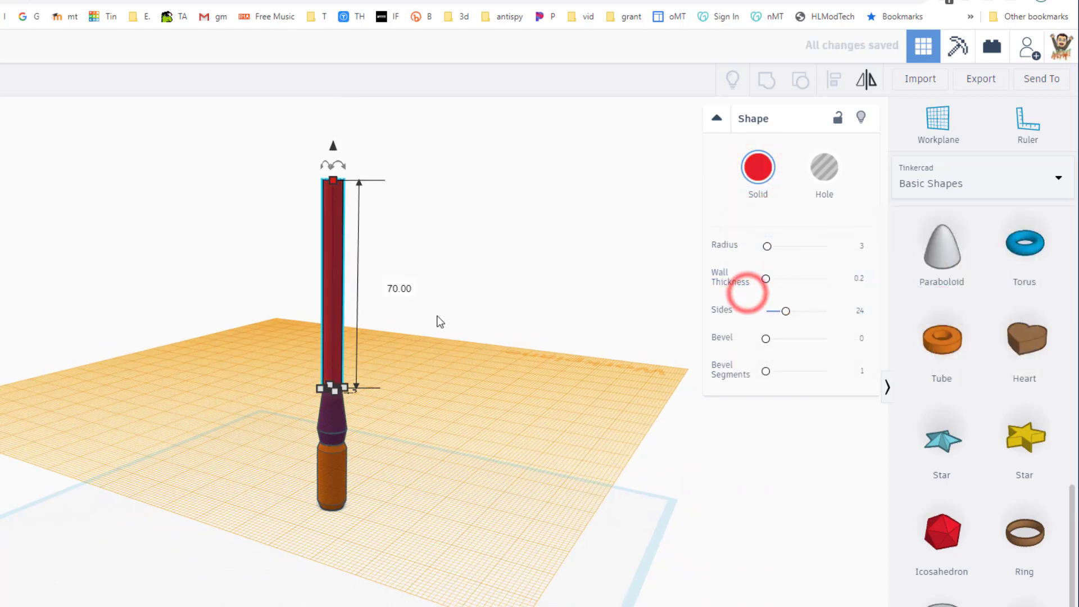
click(758, 174)
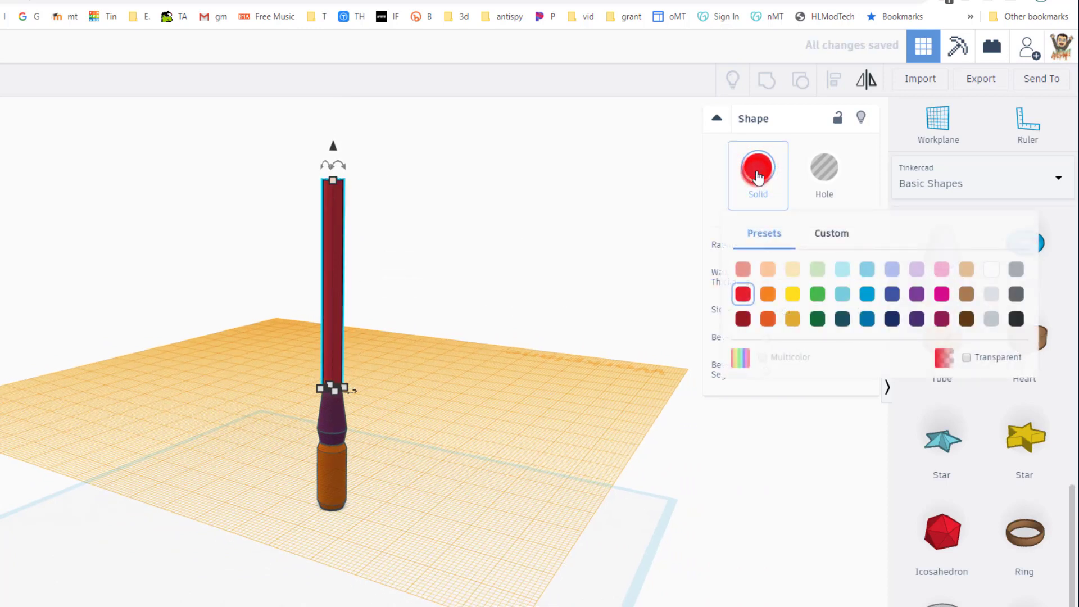
click(968, 357)
scroll(383, 291, up, 2)
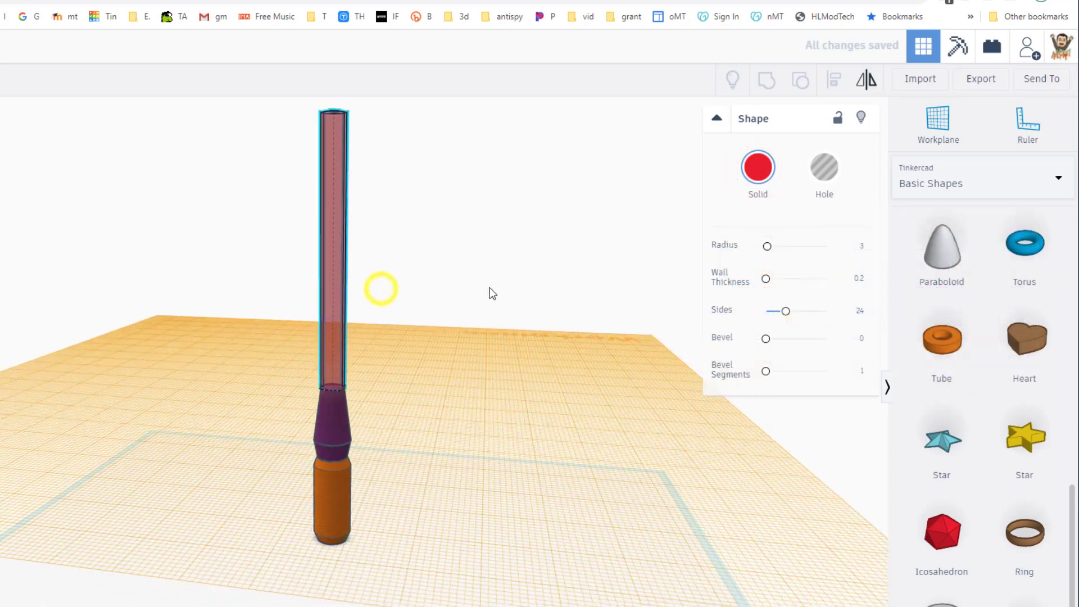
Step: Hide the transparent red tube and place a solid cylinder on top of the upper purple cone
click(332, 281)
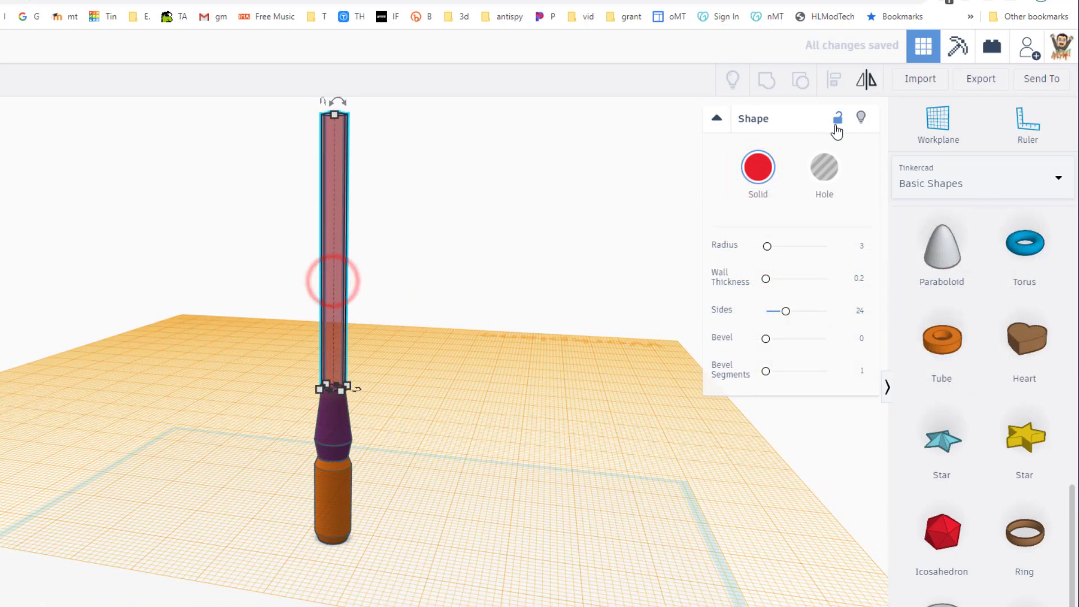
click(861, 118)
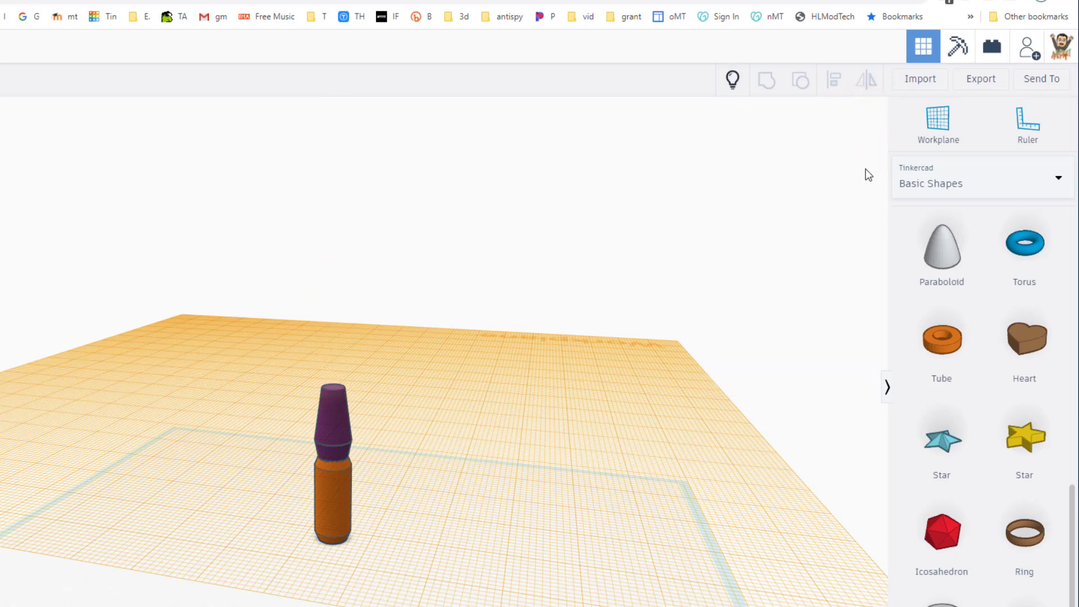
scroll(964, 257, up, 10)
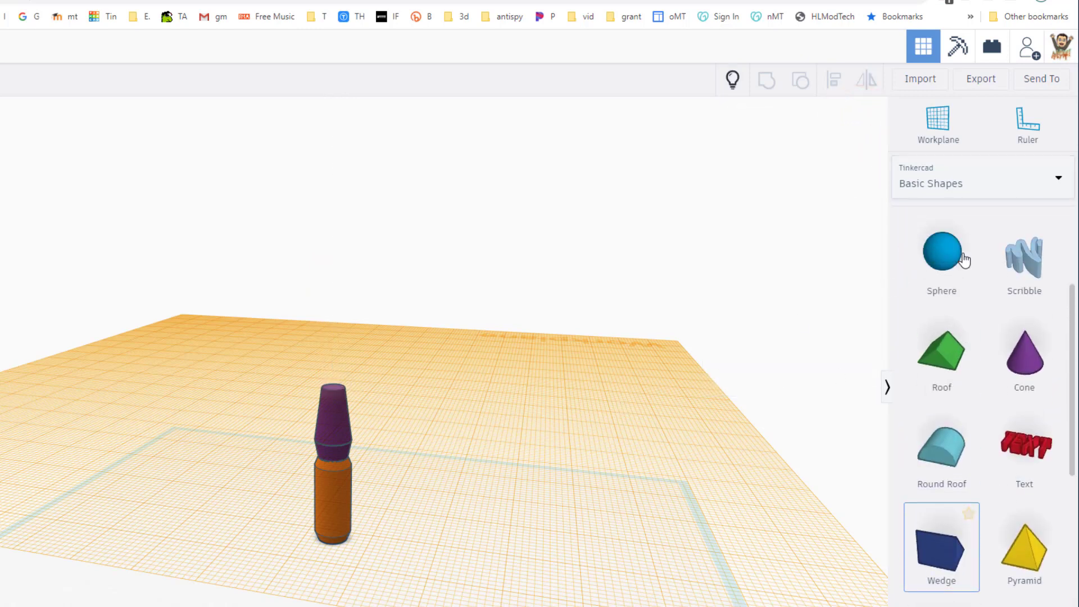
click(1021, 362)
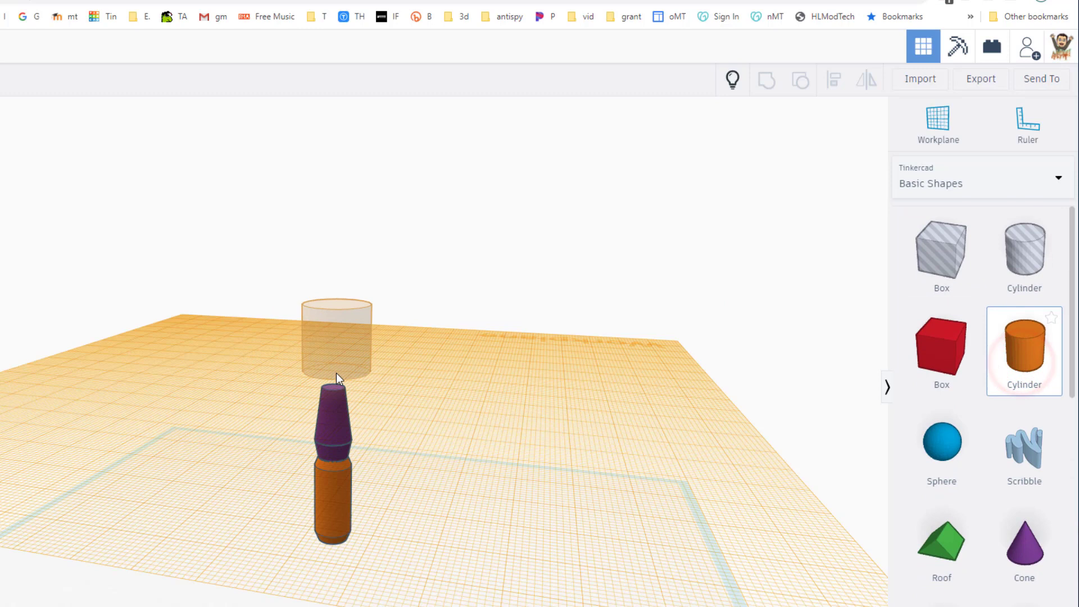
click(333, 390)
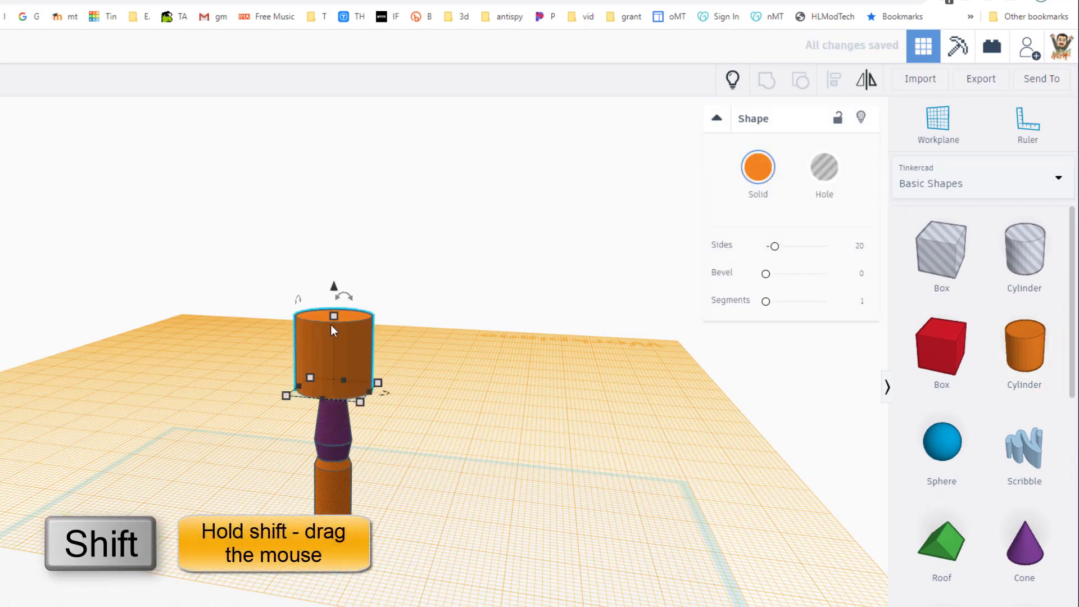
Step: Scale the new cylinder down uniformly to a height of 2.5 mm
shift+drag(334, 318, 386, 390)
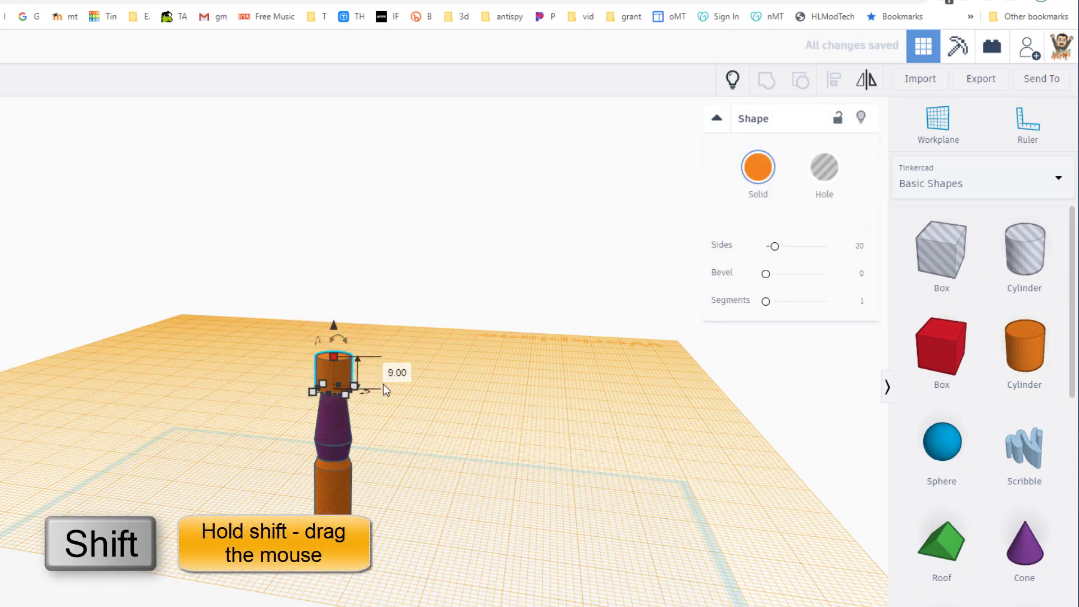
click(396, 375)
text(2.5)
key(Return)
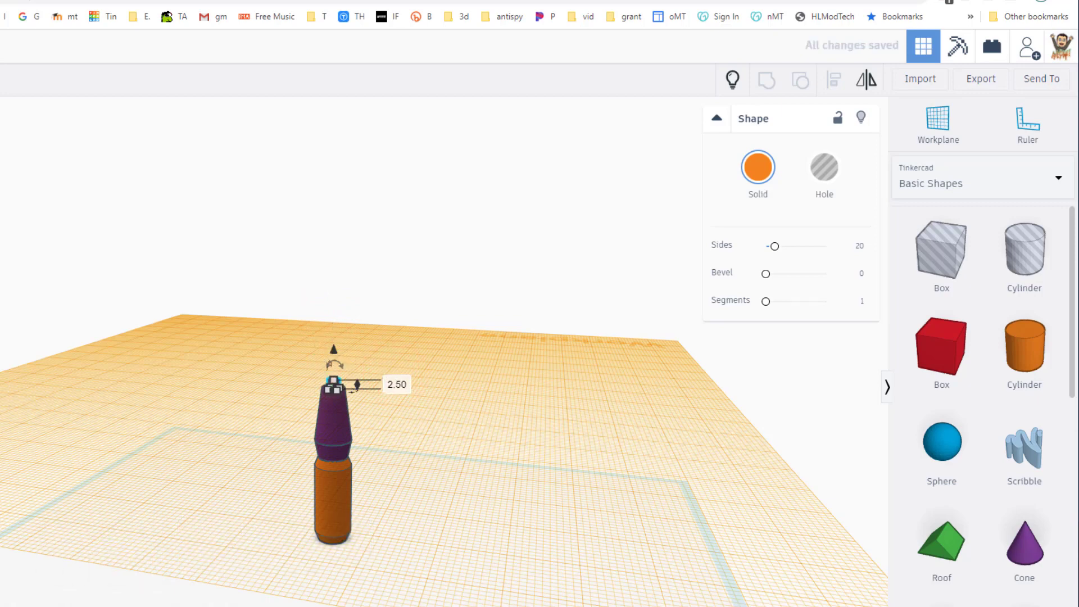
Step: Move the small cylinder to the middle of the cone's top and scale it uniformly to a height of 4 mm
key(f)
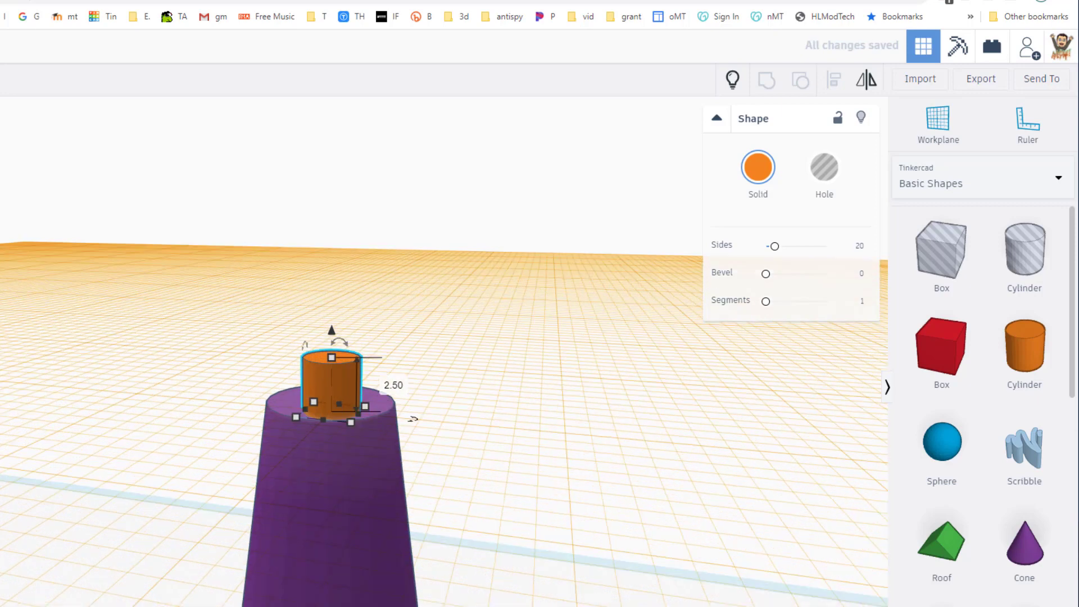
drag(372, 441, 360, 390)
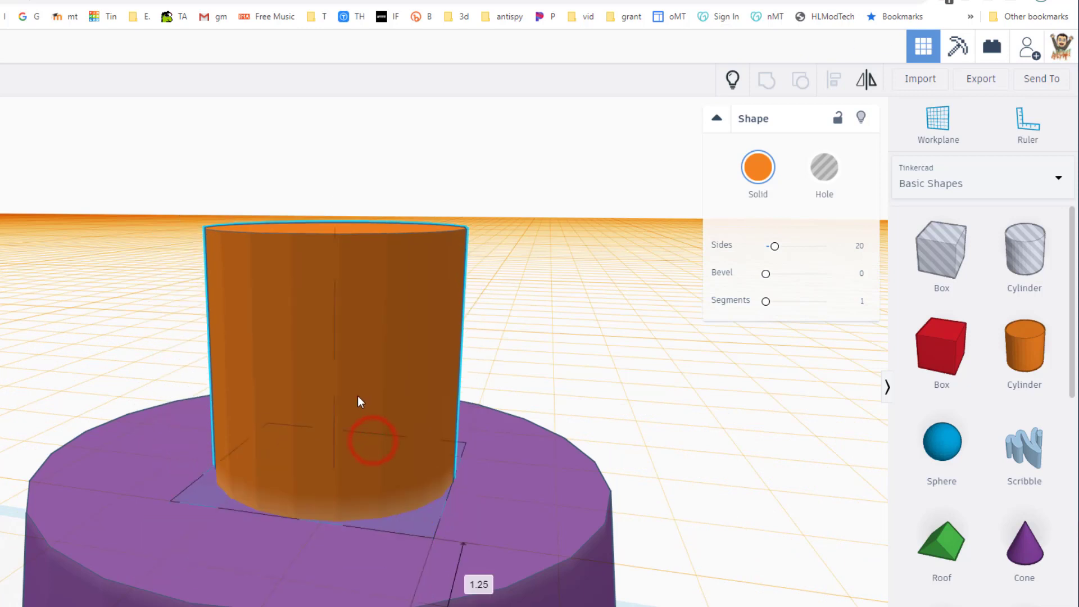
scroll(358, 396, down, 5)
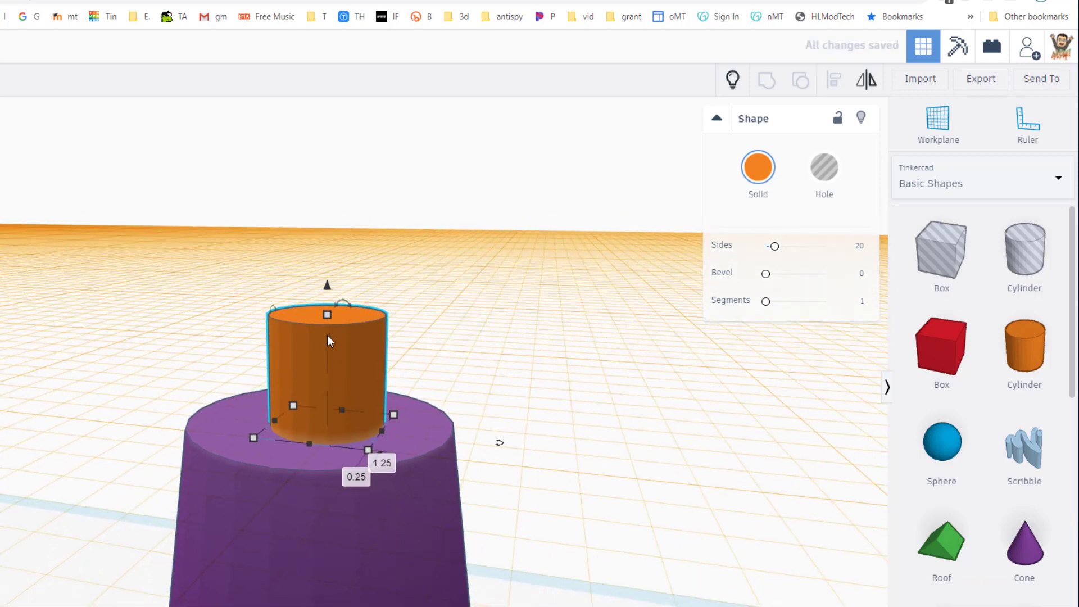
shift+drag(329, 315, 326, 261)
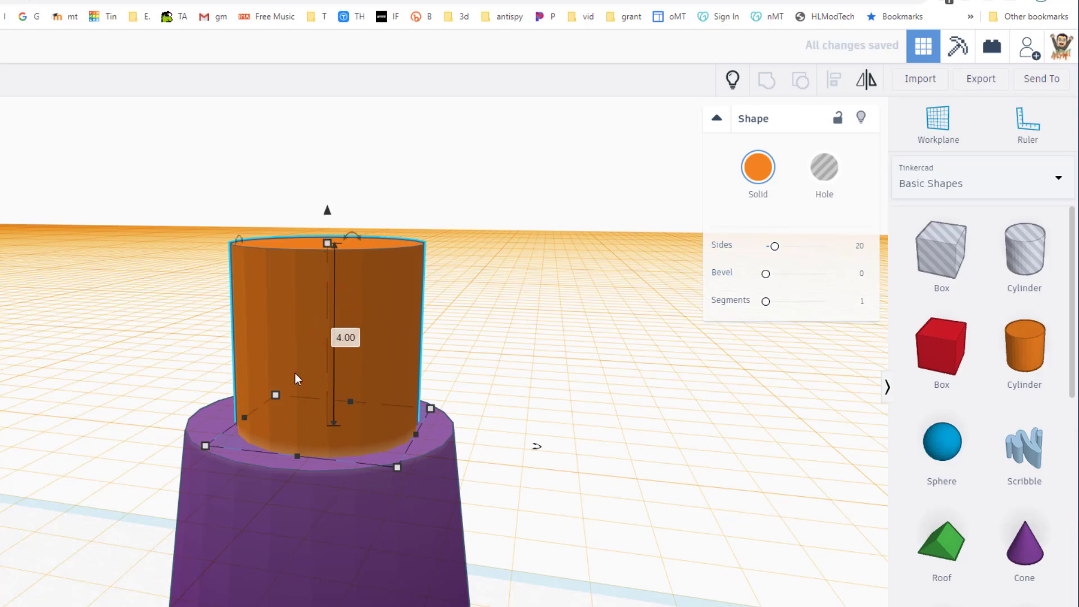
scroll(345, 340, down, 5)
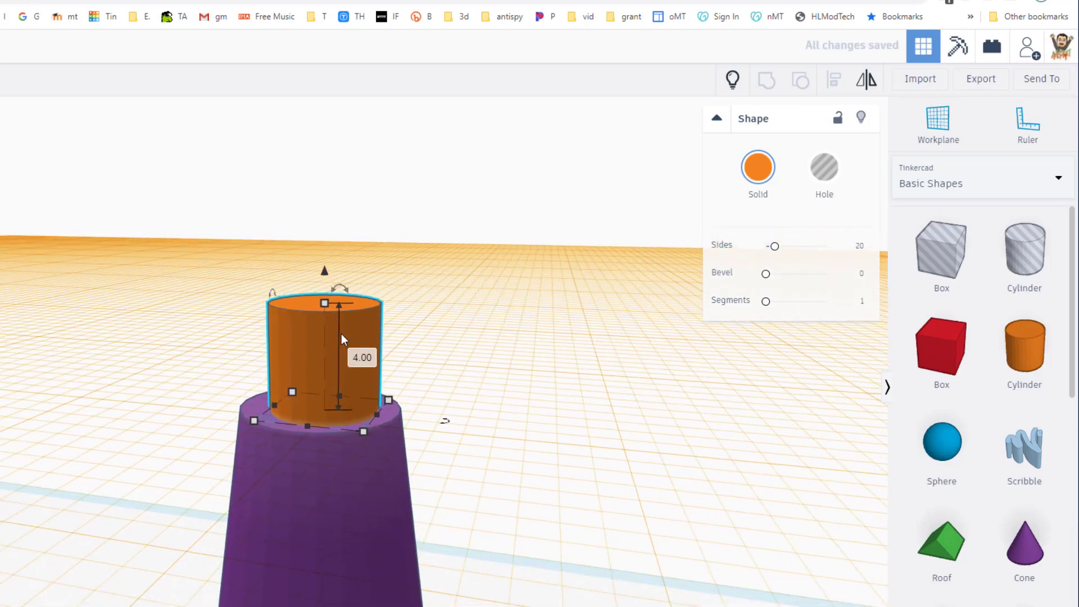
Step: Stretch only the height of the inner cylinder to 70 mm
drag(323, 326, 349, 315)
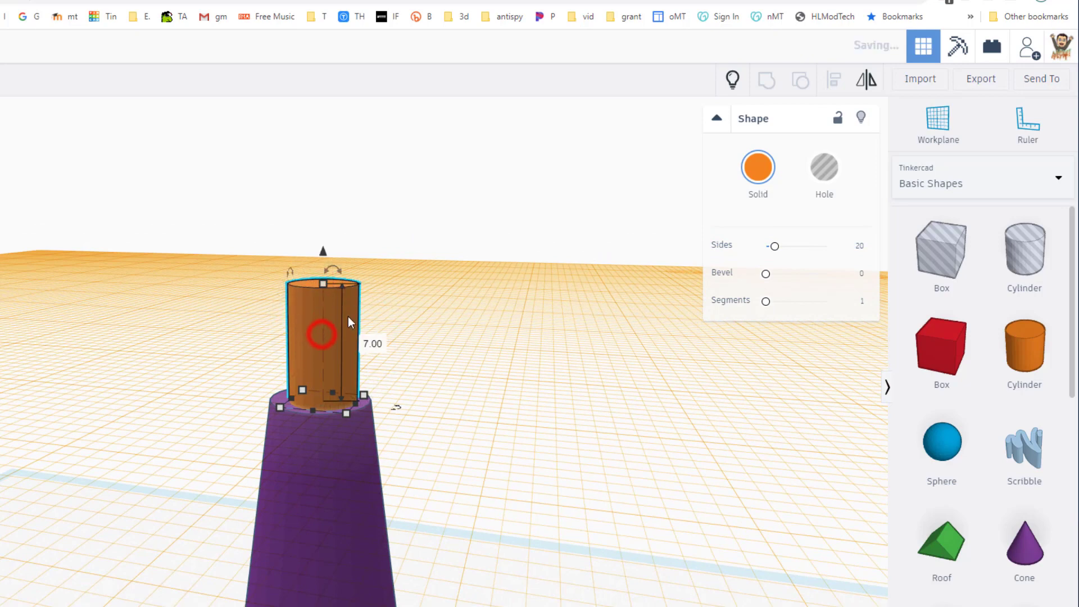
click(372, 343)
text(18)
key(Return)
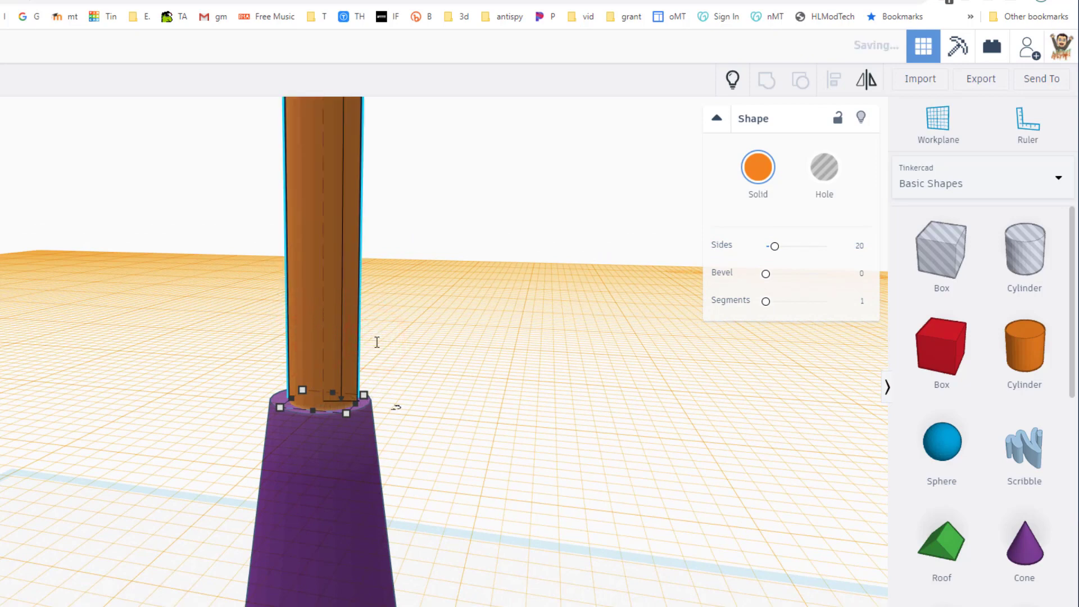
Step: Colour the tall inner cylinder magenta
scroll(375, 342, down, 3)
click(758, 167)
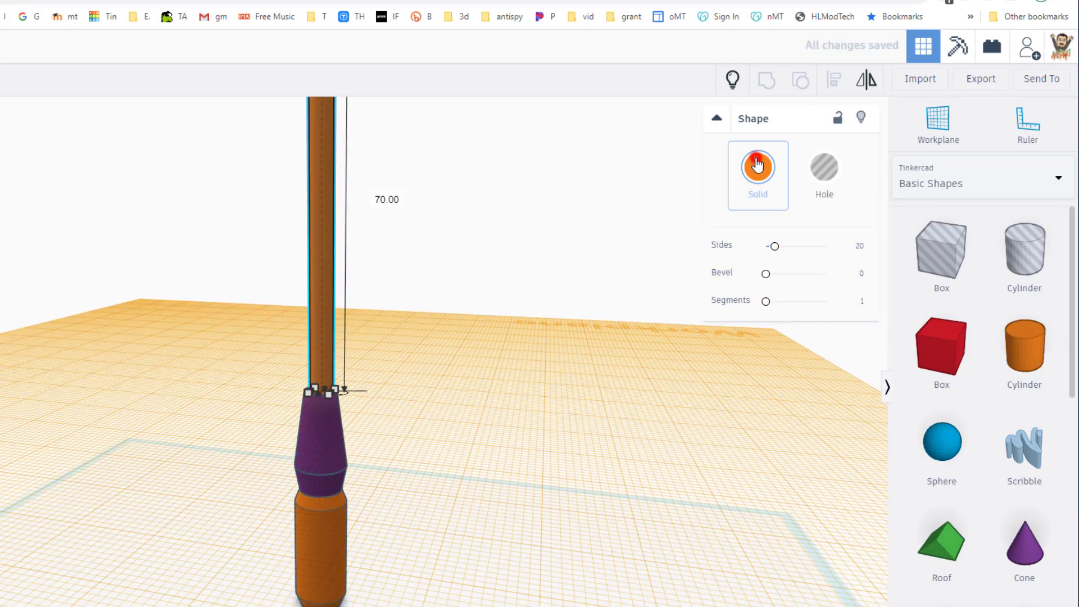
click(942, 294)
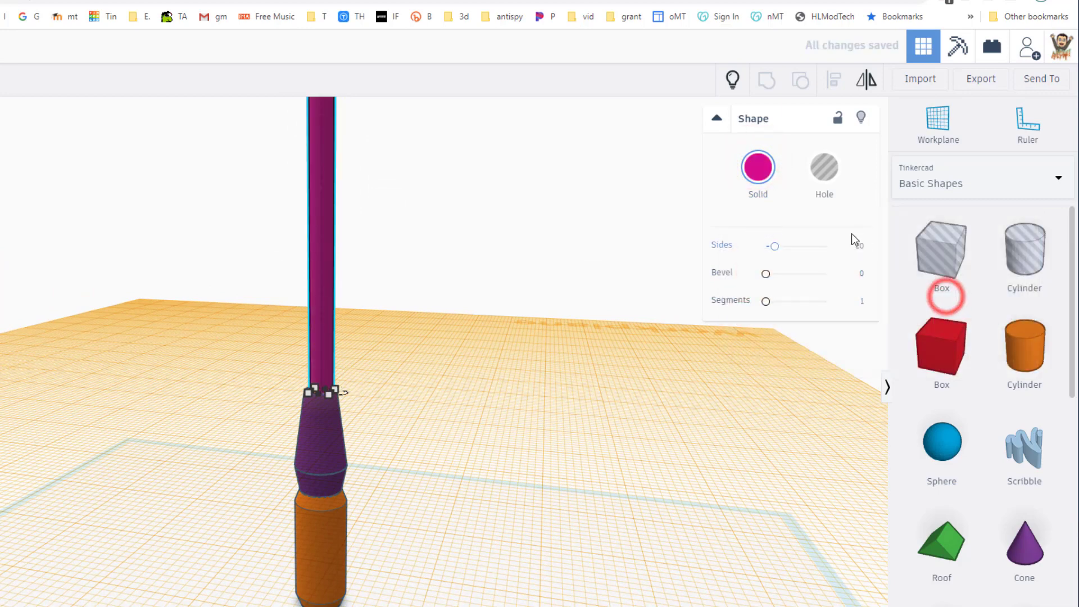
Step: Show the hidden outer tube again around the magenta inner cylinder and clear the selection
click(730, 84)
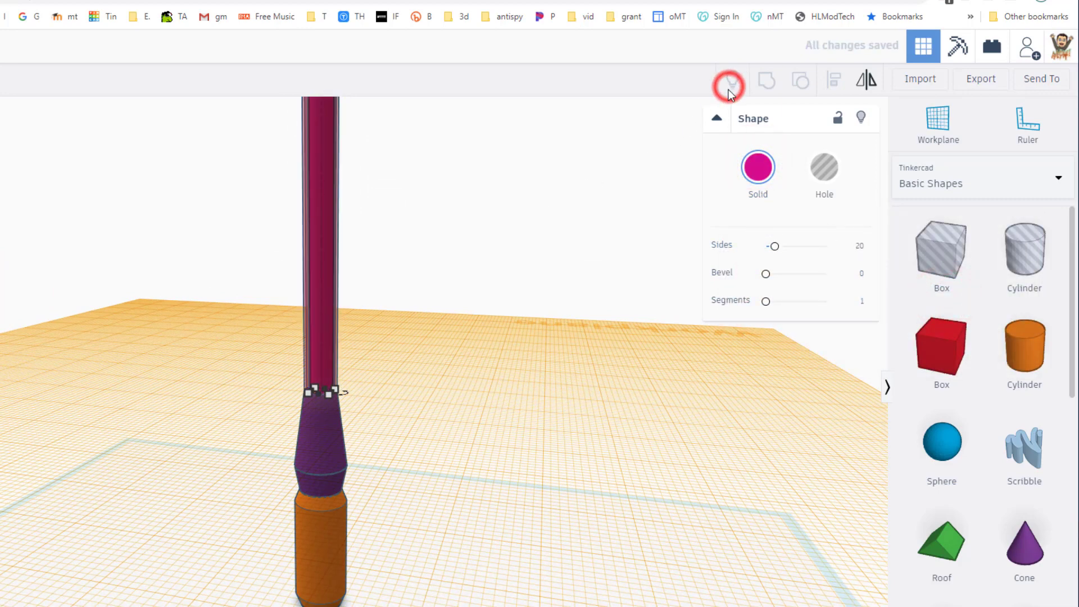
scroll(624, 256, down, 5)
scroll(620, 258, up, 3)
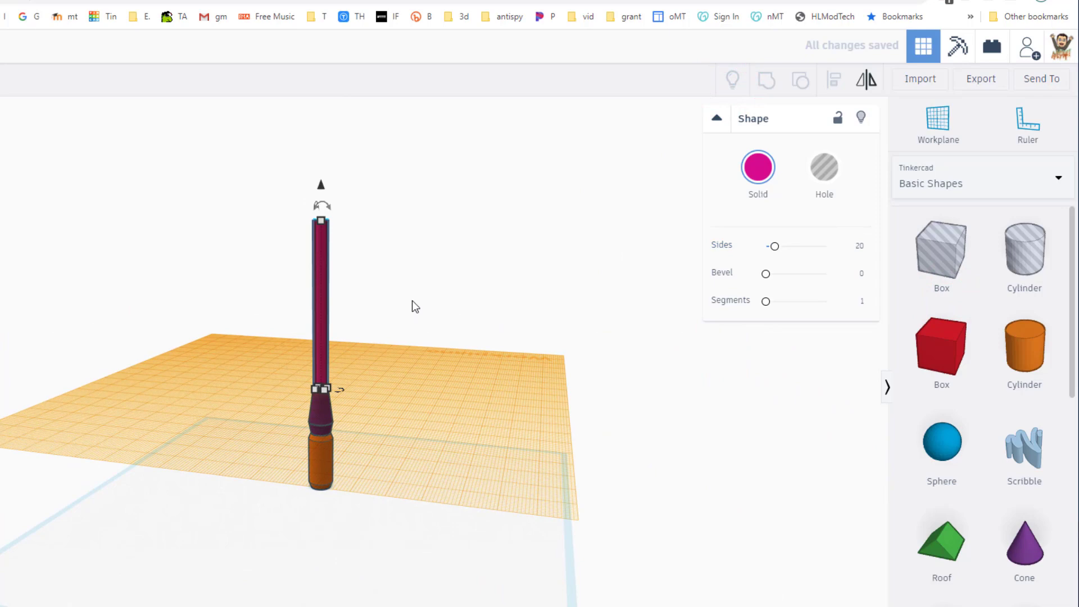
mouse_move(413, 298)
right_down()
mouse_move(547, 330)
mouse_move(556, 360)
right_up()
scroll(267, 400, up, 3)
right_drag(399, 453, 381, 487)
click(298, 585)
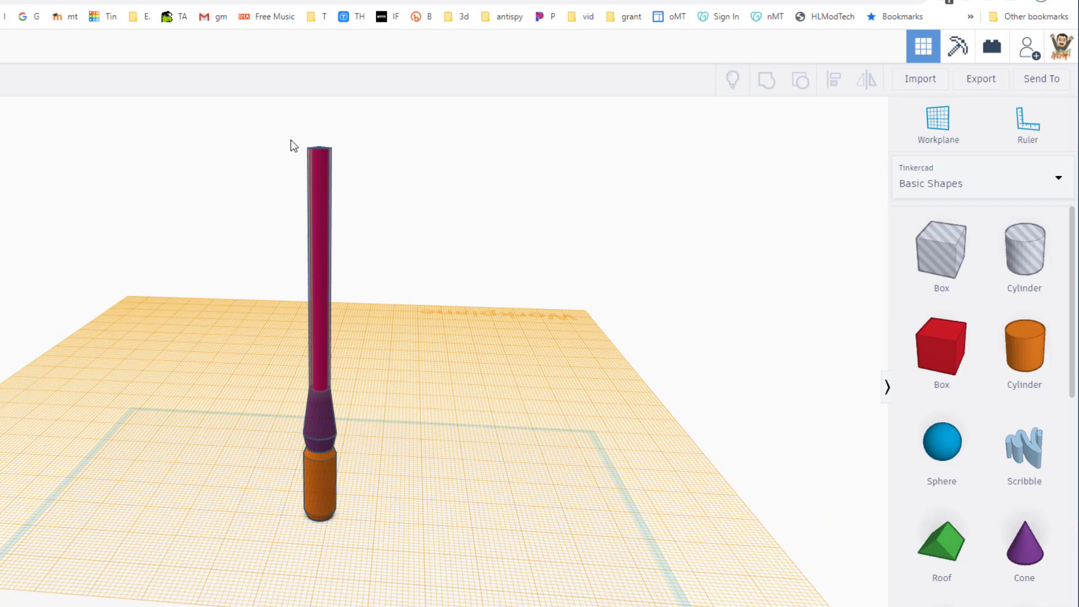
Step: Select all five handle and blade shapes and align them on their centres in both horizontal directions
drag(236, 263, 380, 538)
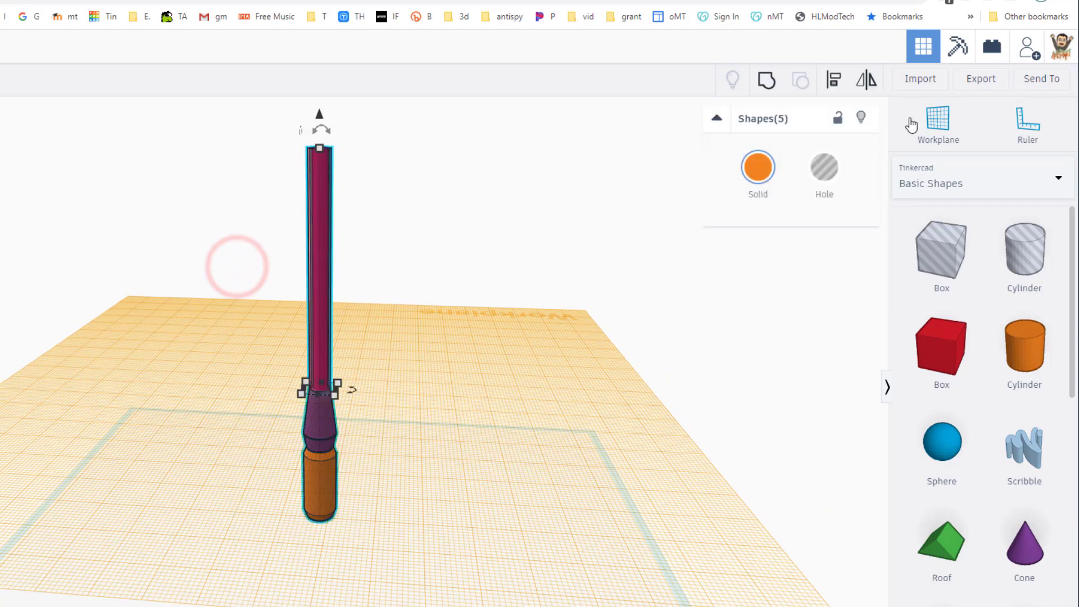
click(837, 80)
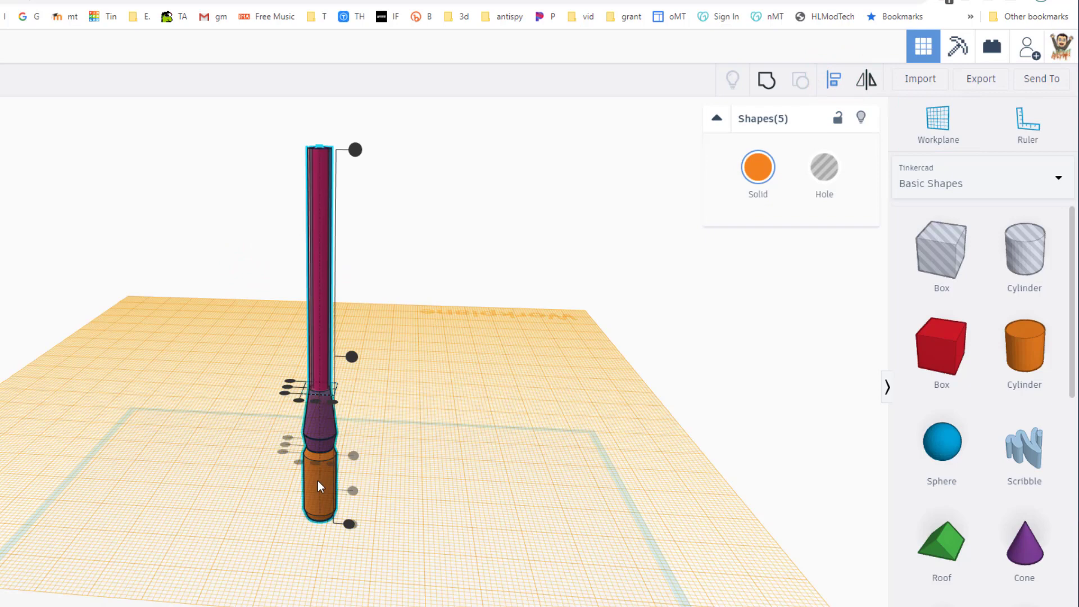
click(286, 444)
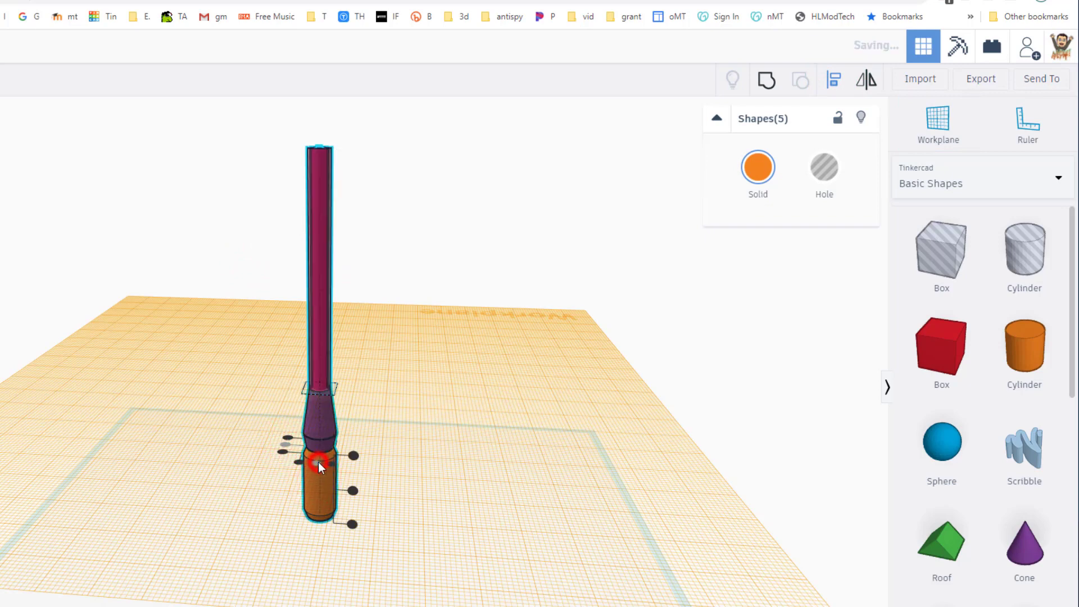
click(399, 428)
Step: Set a workplane on the top face of the blade and place a half sphere on it
mouse_move(420, 278)
right_down()
mouse_move(441, 389)
mouse_move(372, 331)
right_up()
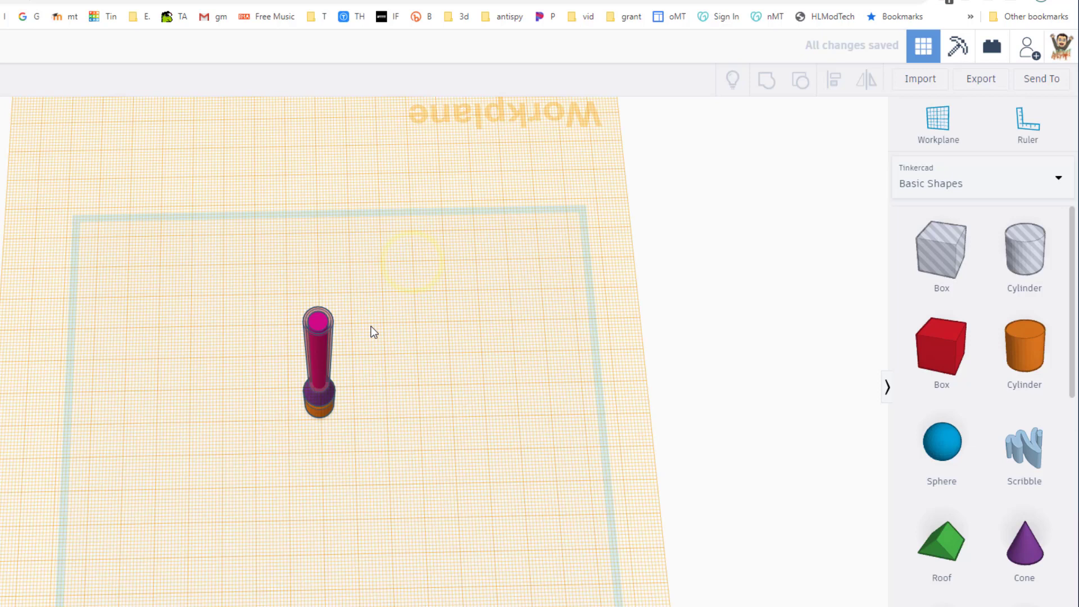
key(w)
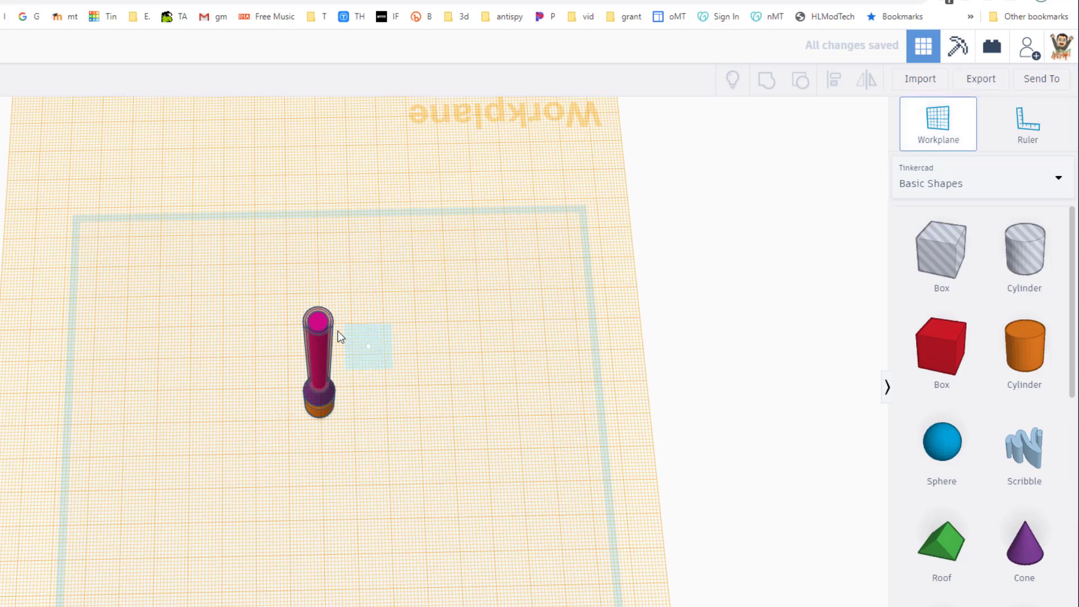
click(316, 322)
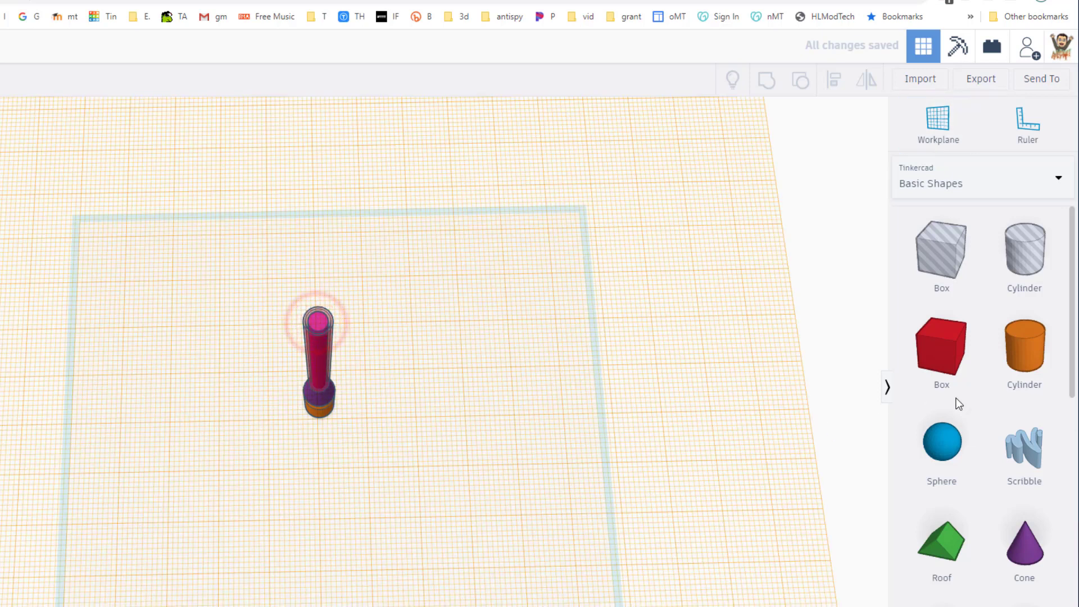
scroll(959, 403, down, 6)
click(949, 485)
key(Escape)
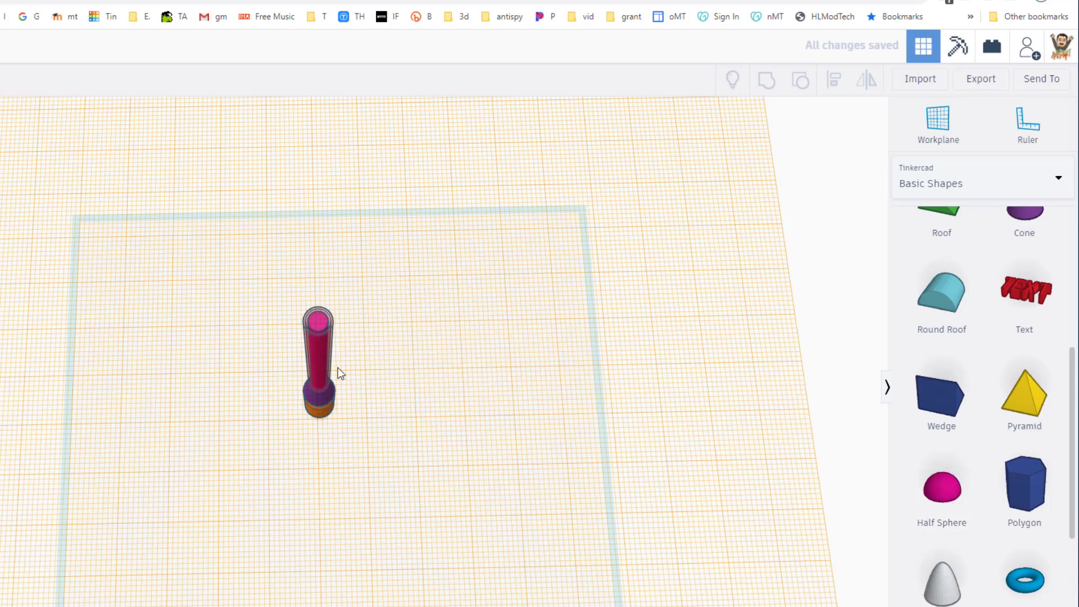
scroll(339, 367, down, 1)
click(937, 487)
click(311, 325)
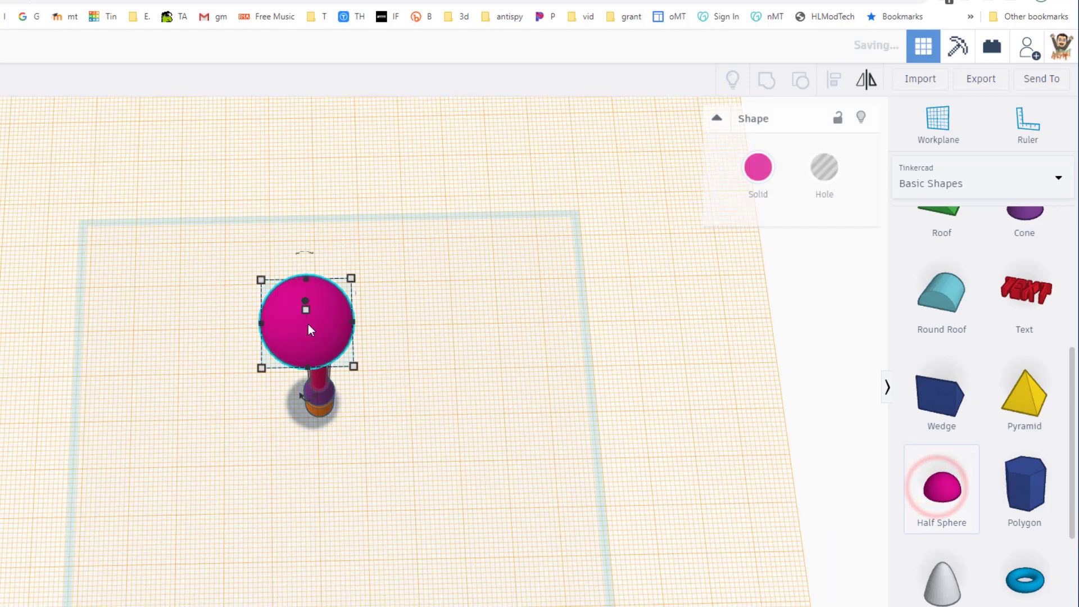
Step: Scale the half sphere down uniformly to 6 mm wide and 3 mm high
shift+drag(305, 310, 315, 331)
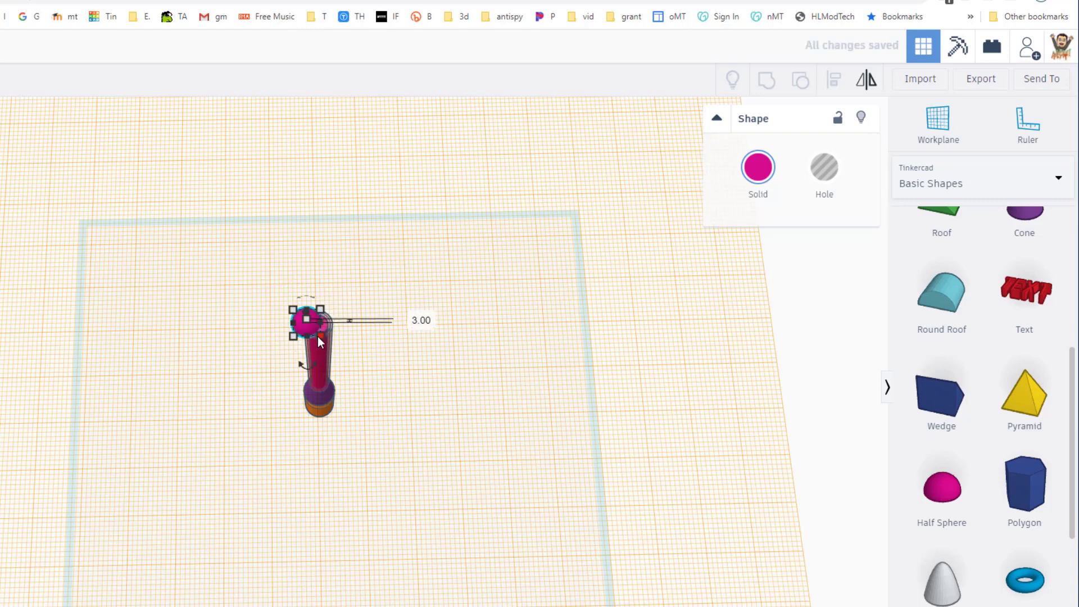
mouse_move(319, 336)
click(316, 451)
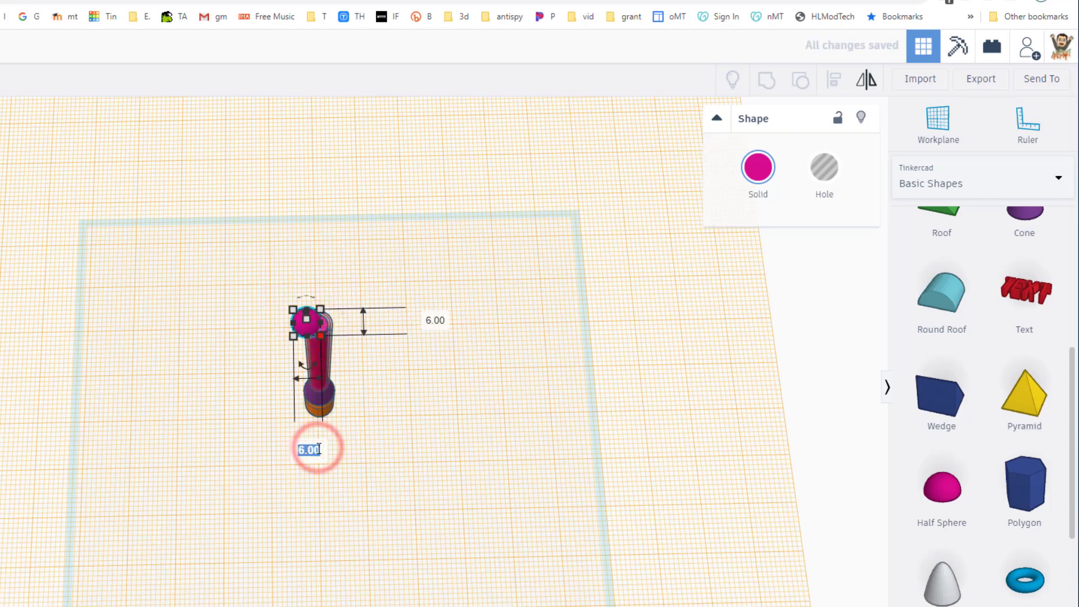
click(209, 406)
Step: Select all six shapes and centre them on each other in both horizontal directions so the half sphere caps the blade
drag(200, 265, 420, 466)
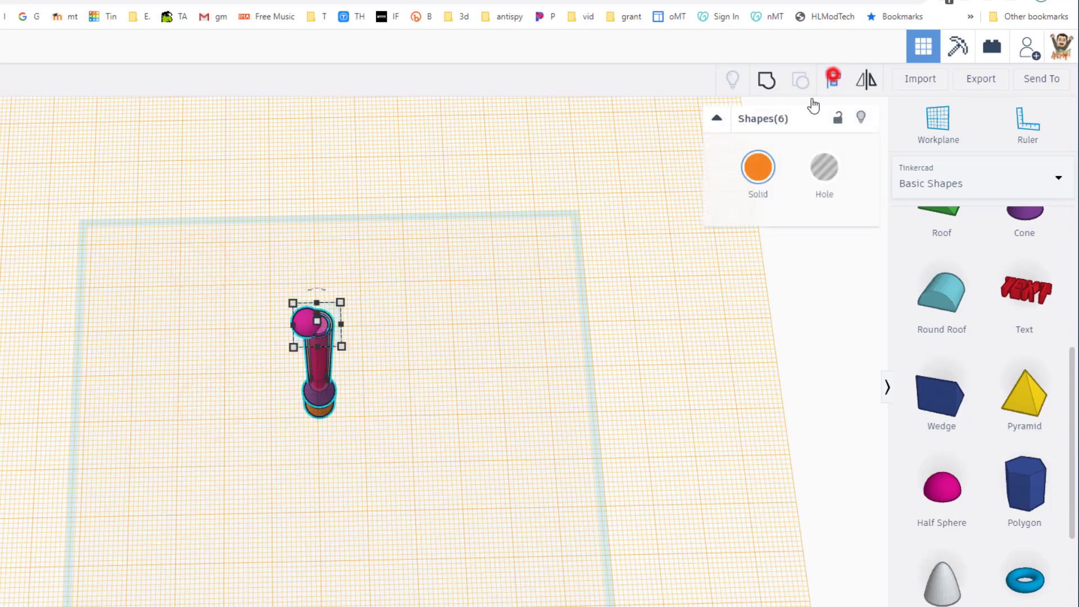
click(833, 76)
click(321, 415)
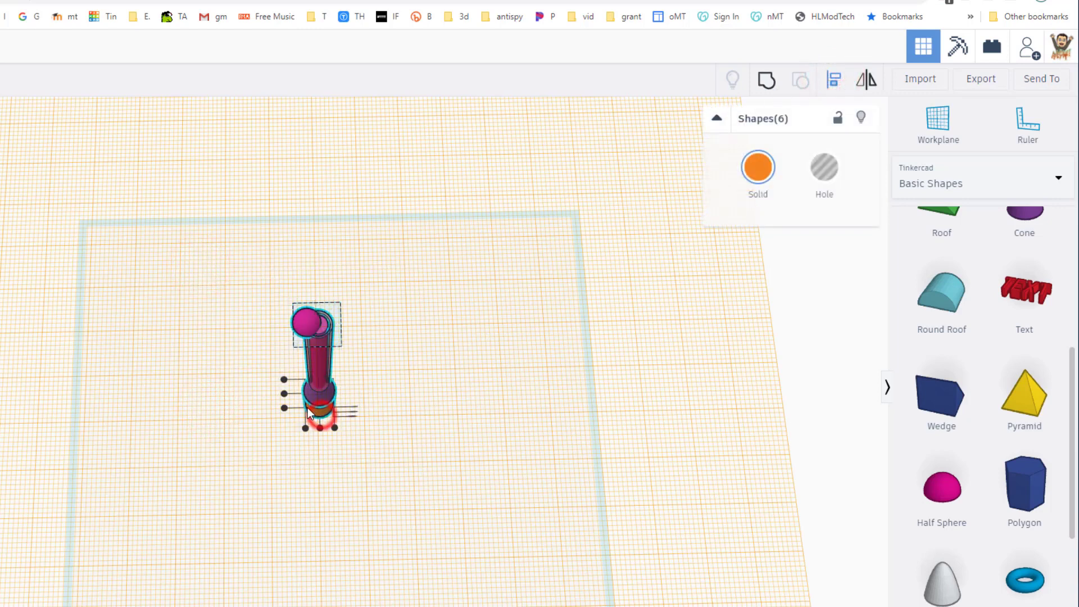
click(282, 393)
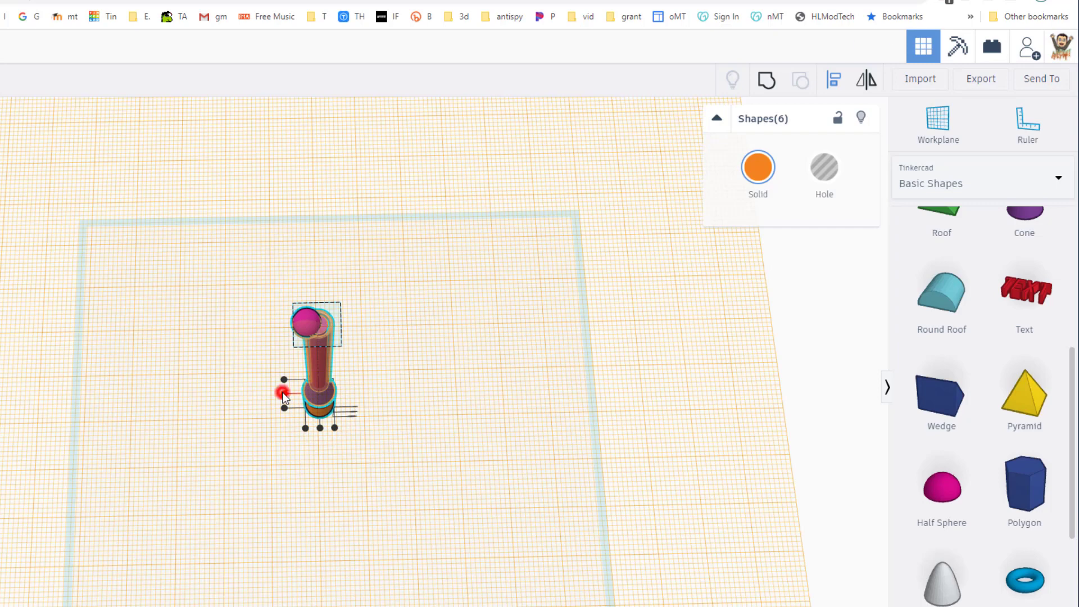
click(320, 428)
click(349, 386)
Step: Make the half sphere on the blade's tip transparent
right_drag(407, 415, 408, 322)
click(321, 160)
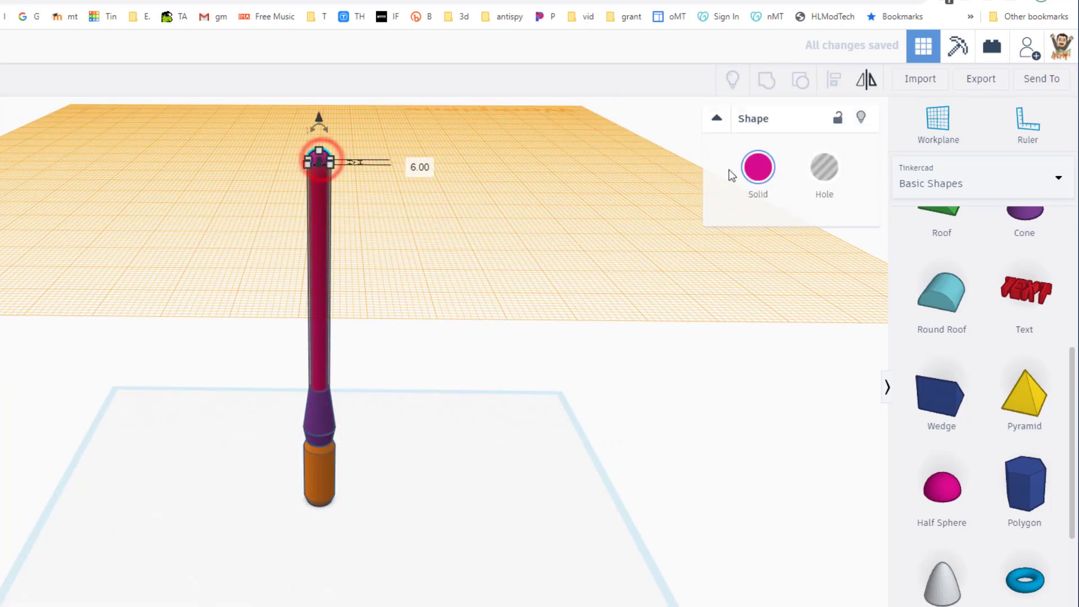
click(758, 168)
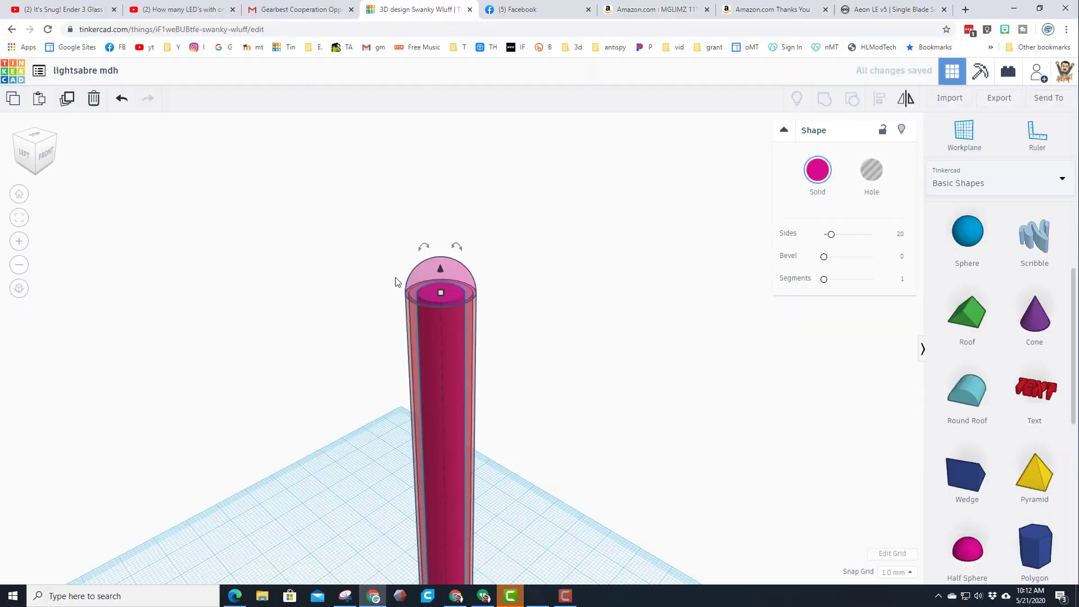
right_drag(400, 277, 352, 273)
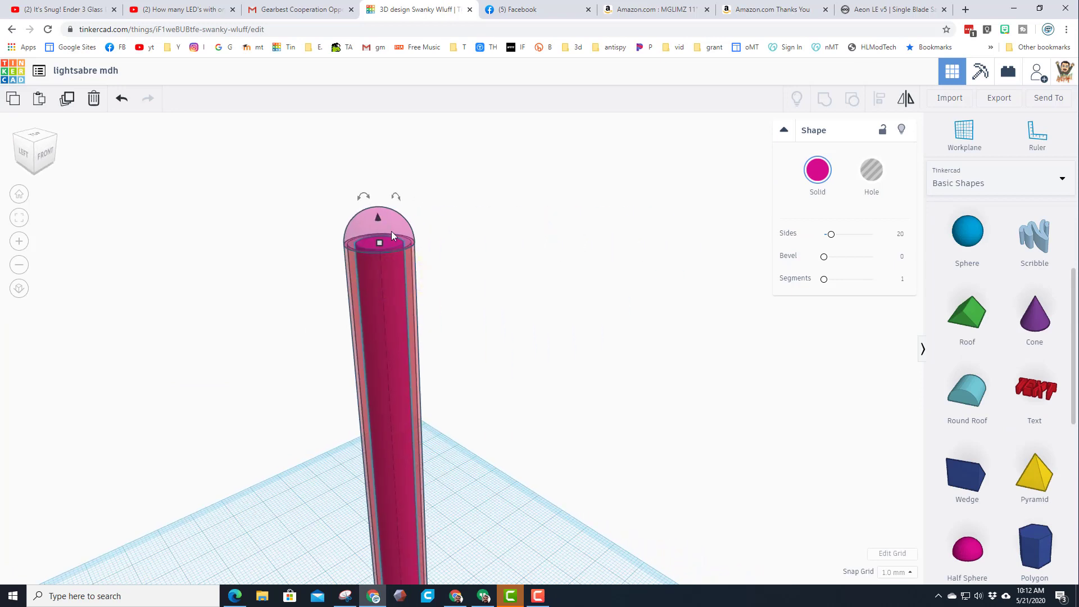
Step: Temporarily hide the half sphere and stretch only the inner cylinder's height to 74 mm
click(902, 130)
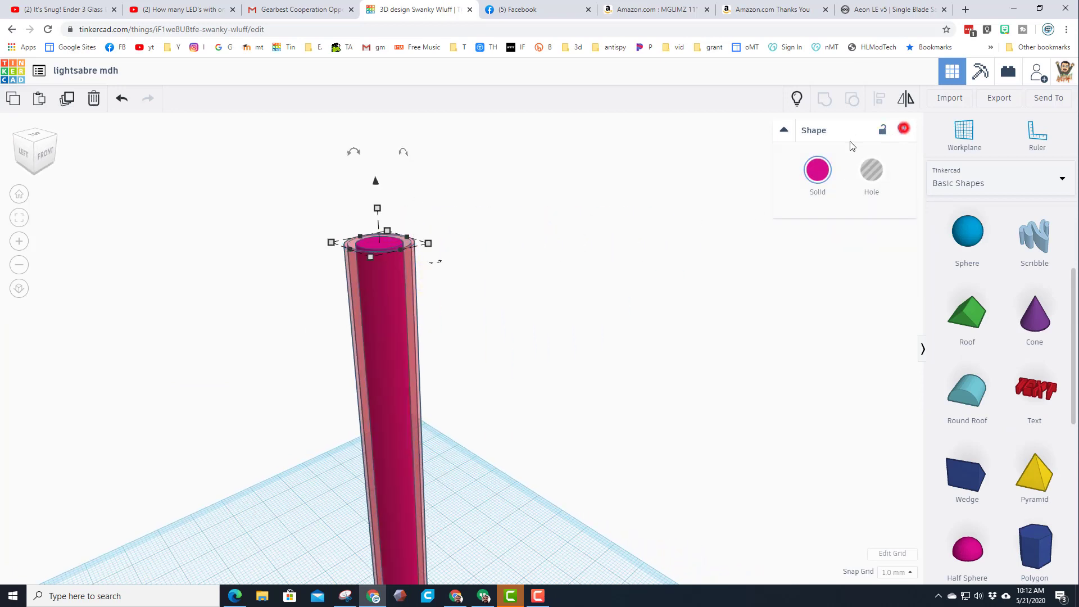
click(375, 243)
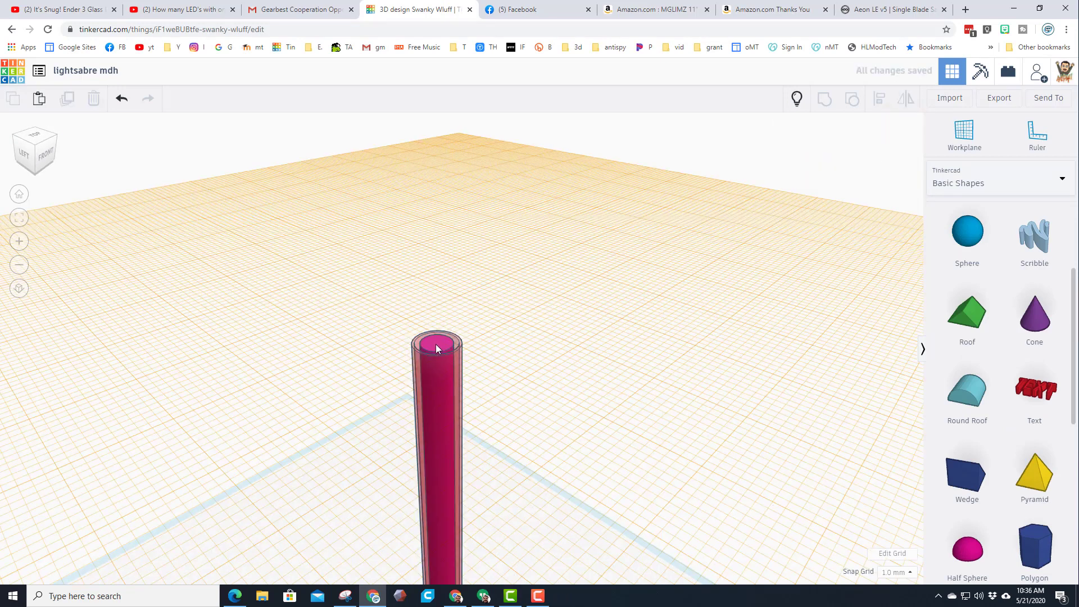
click(436, 344)
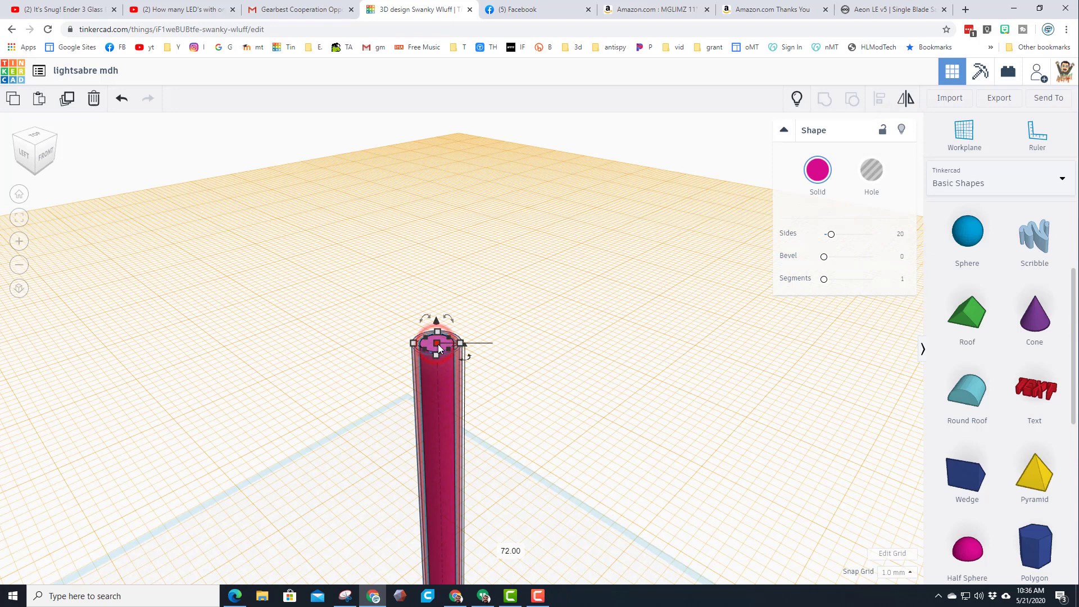
drag(439, 345, 437, 330)
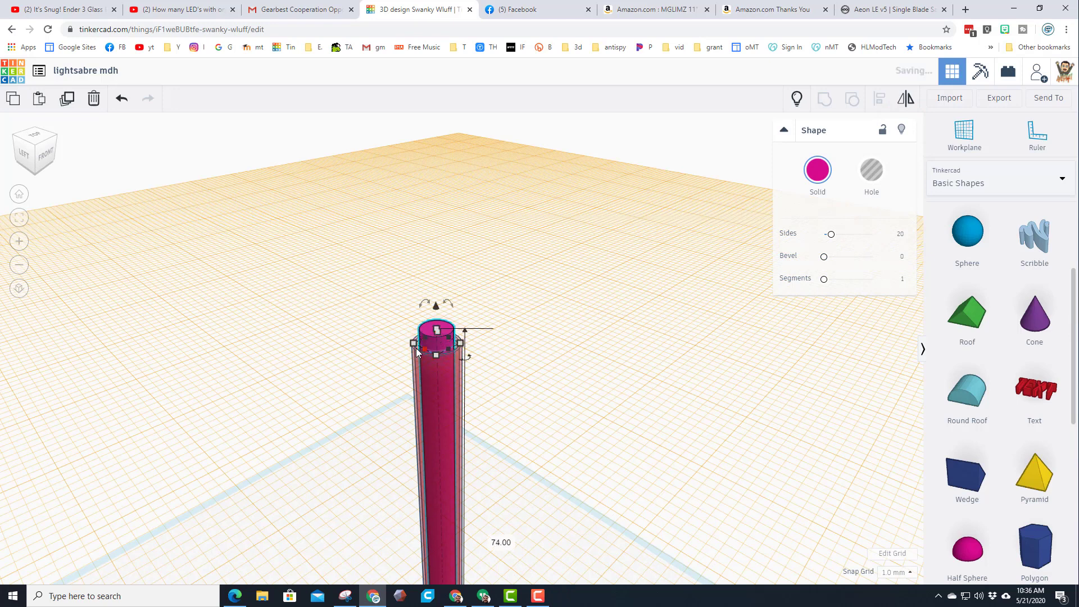
click(795, 100)
click(506, 350)
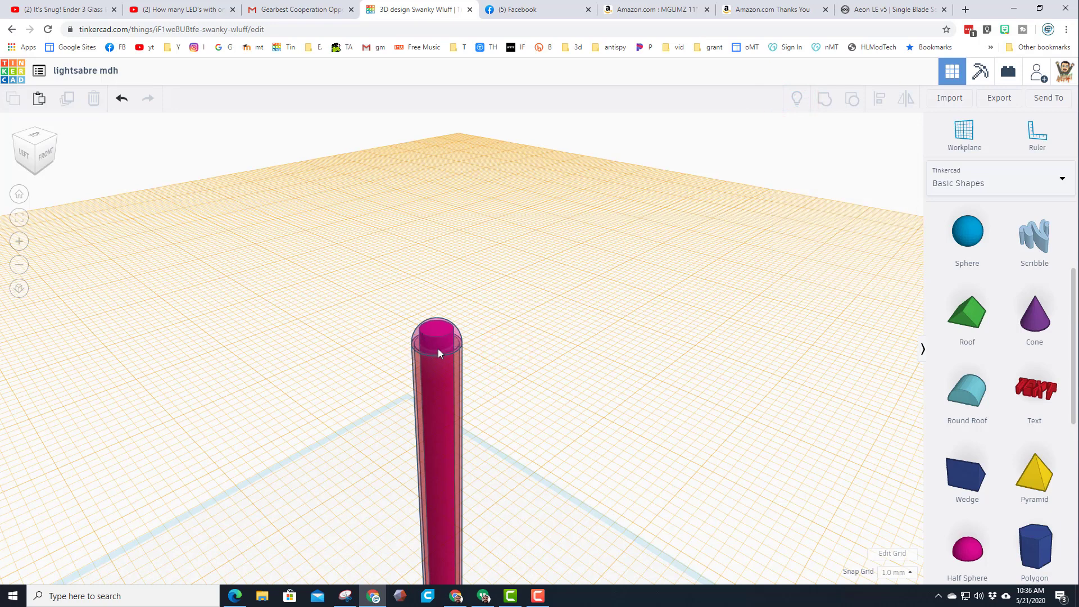
Step: Return the workplane from the blade's top to the base grid
drag(395, 324, 412, 349)
click(964, 134)
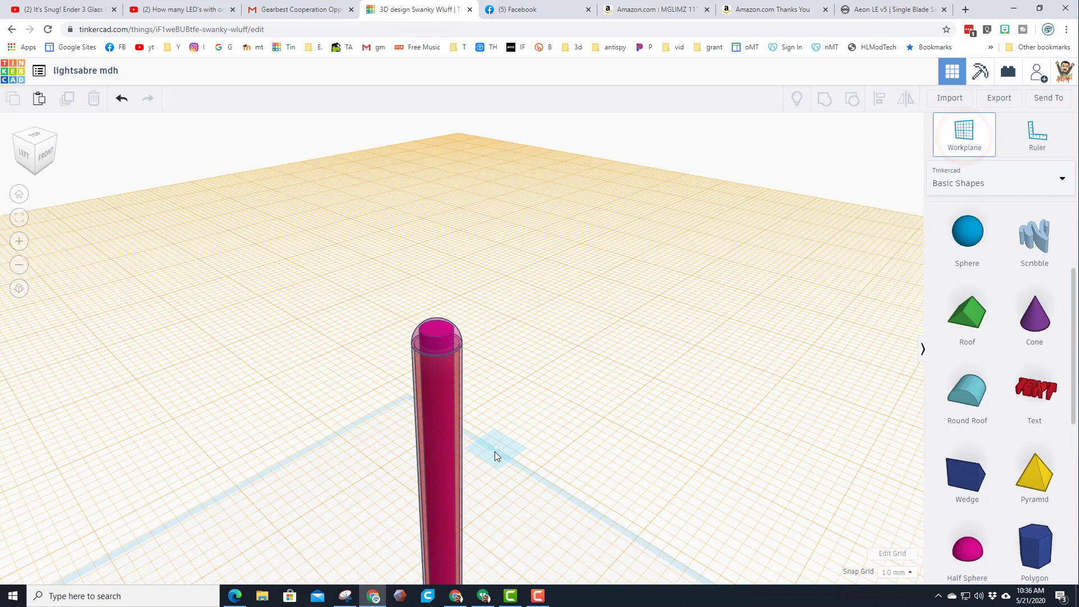
click(507, 466)
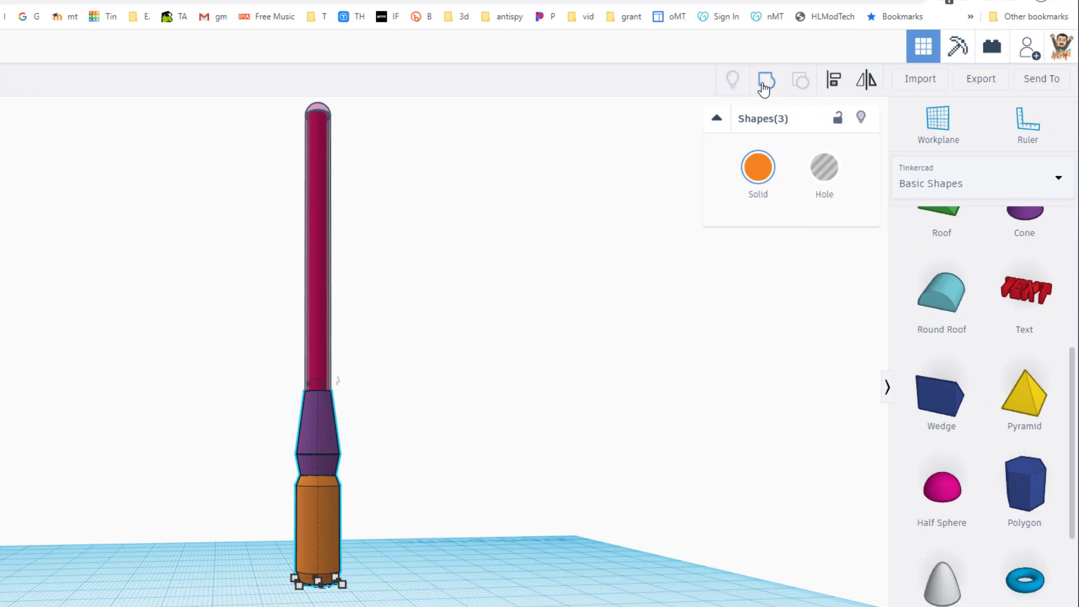
Step: Group the three handle shapes into one and colour the group dark grey
click(763, 84)
scroll(343, 538, up, 3)
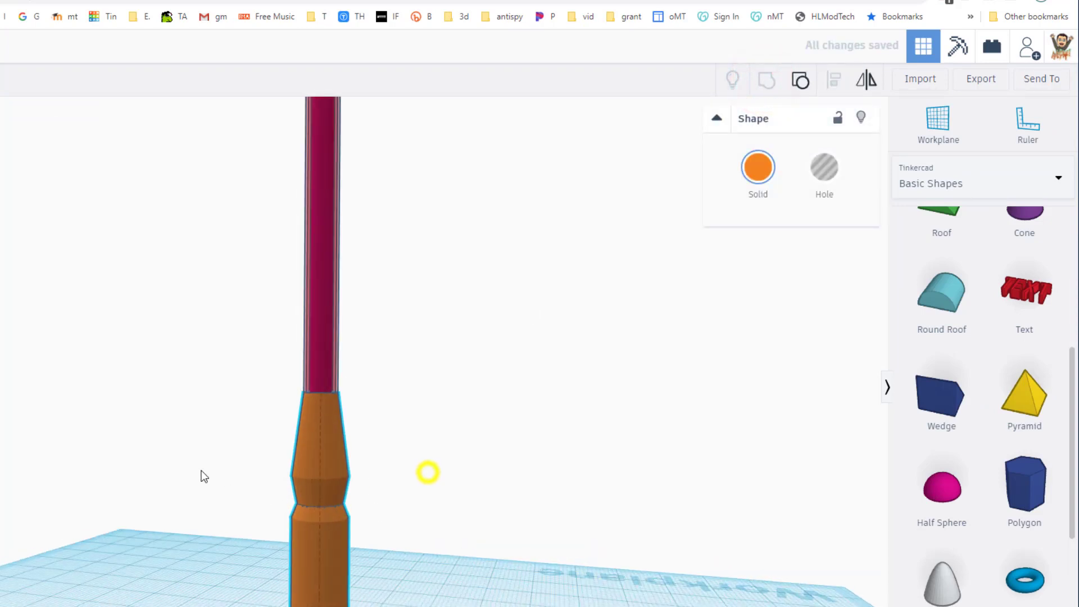
click(764, 174)
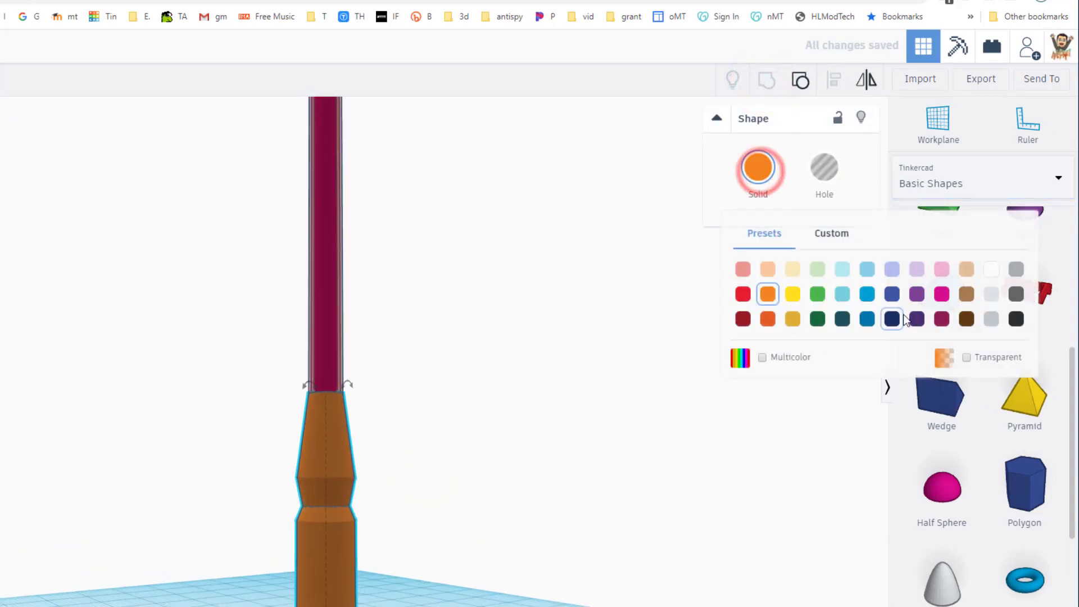
click(1012, 293)
right_drag(692, 441, 820, 510)
scroll(823, 515, down, 2)
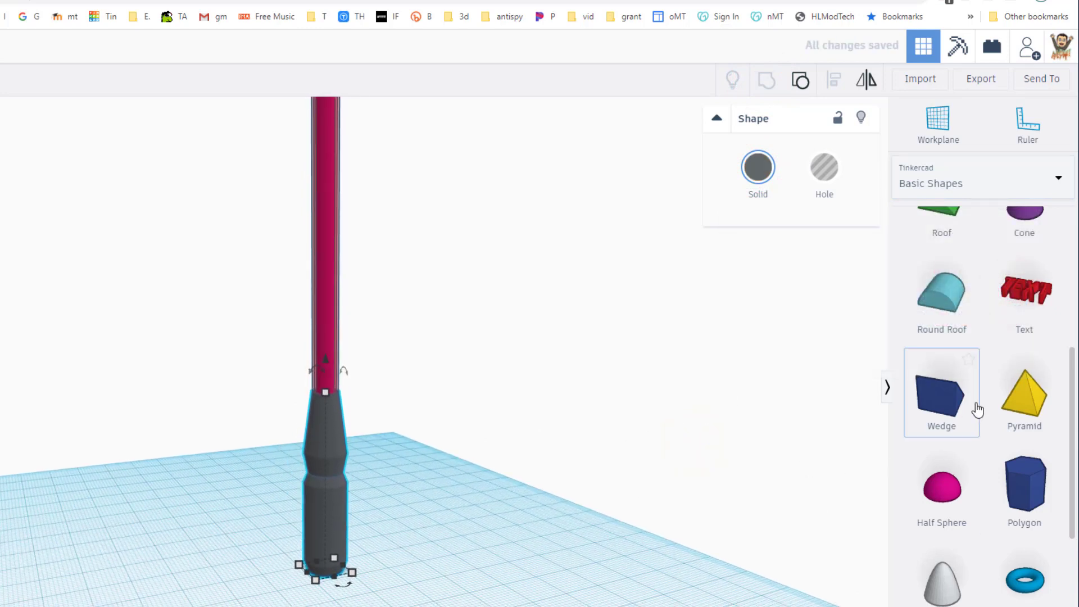
Step: Place a new cylinder beside the handle, scale it down to button size and set its bevel to 2
scroll(978, 424, up, 5)
drag(1007, 352, 466, 549)
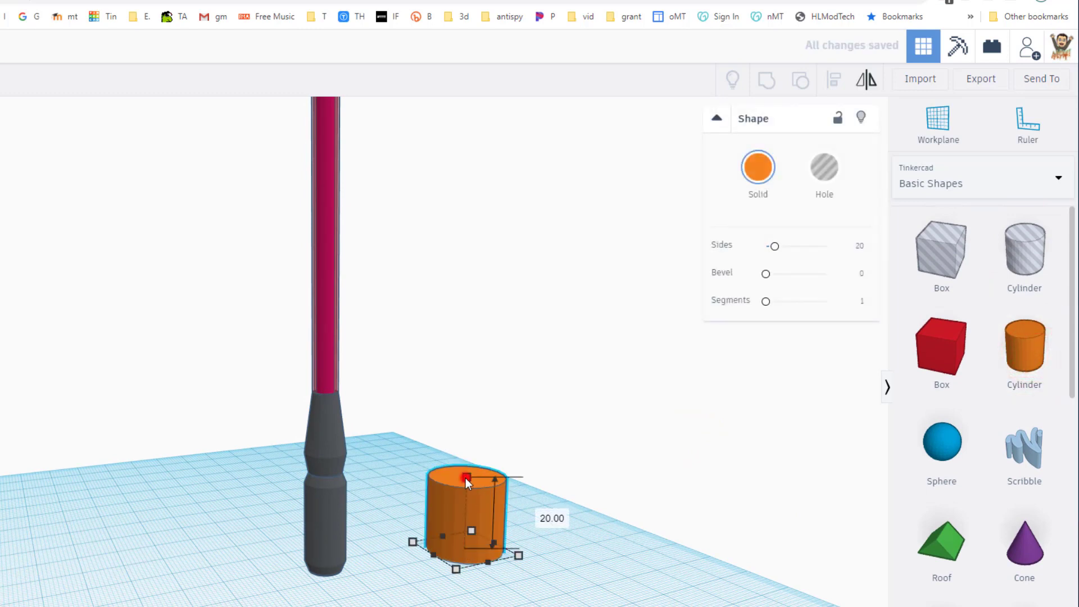
shift+drag(466, 476, 471, 534)
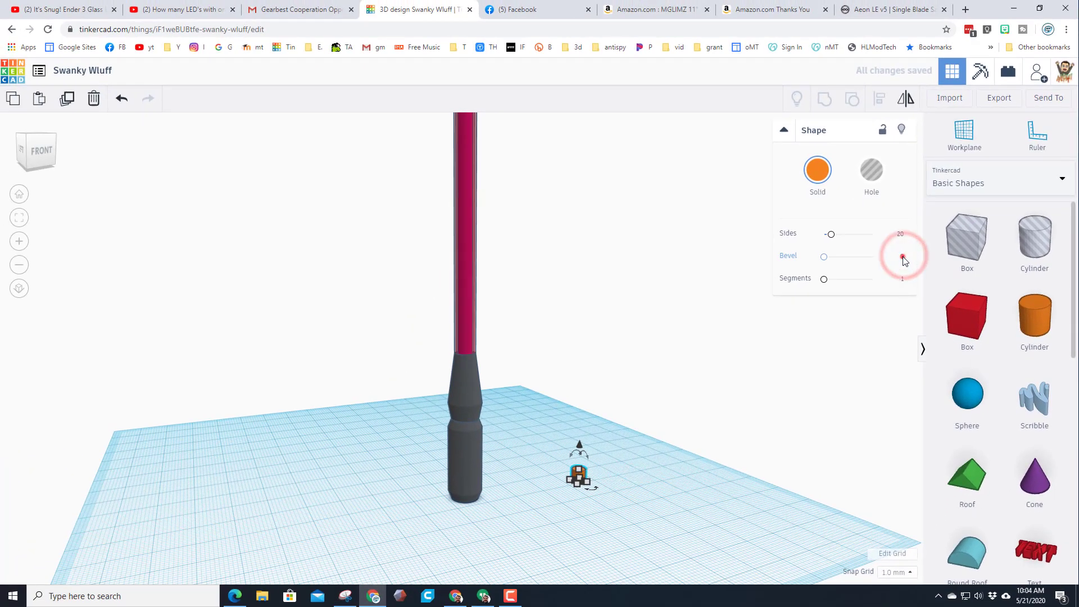
text(3)
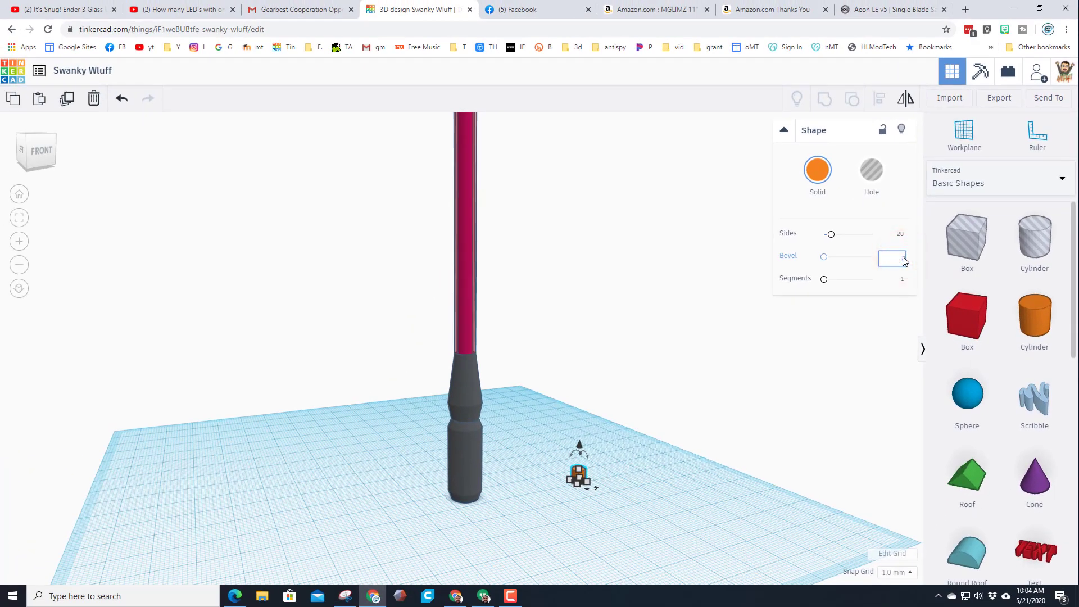
key(Return)
scroll(177, 246, up, 1)
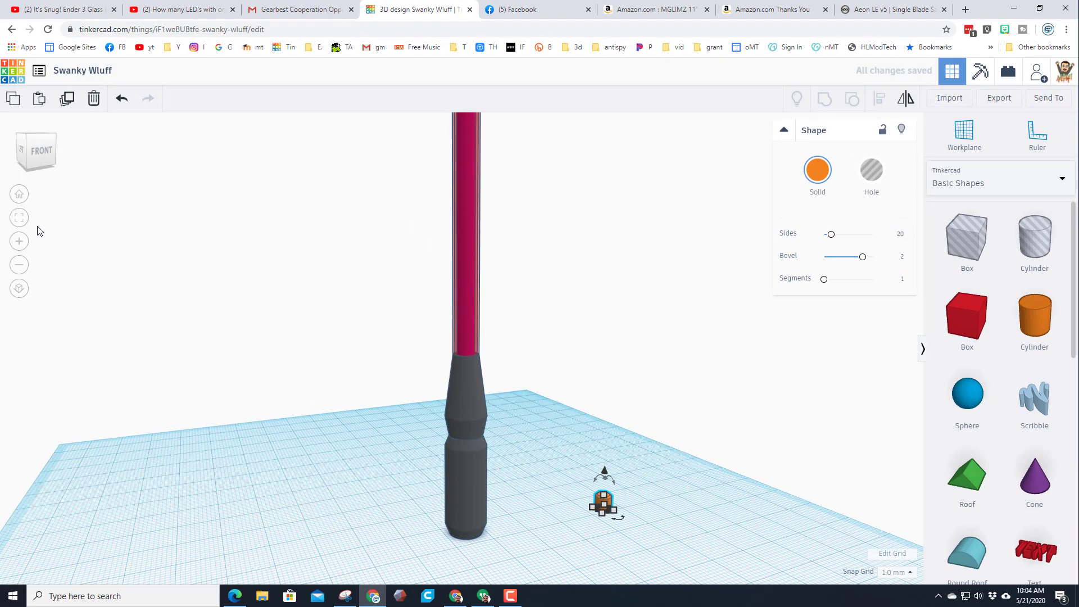
Step: Rotate the small bevelled cylinder 90° onto its side and colour it red
click(21, 220)
drag(533, 247, 553, 353)
click(830, 185)
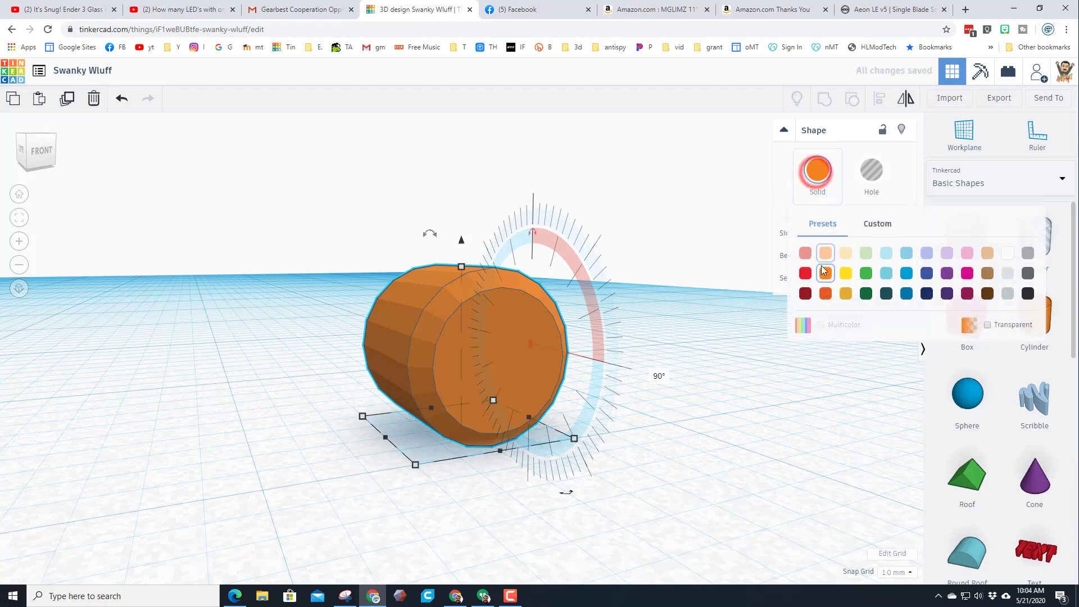
click(805, 276)
right_drag(589, 330, 521, 312)
scroll(360, 312, down, 1)
scroll(494, 292, down, 2)
scroll(456, 276, down, 2)
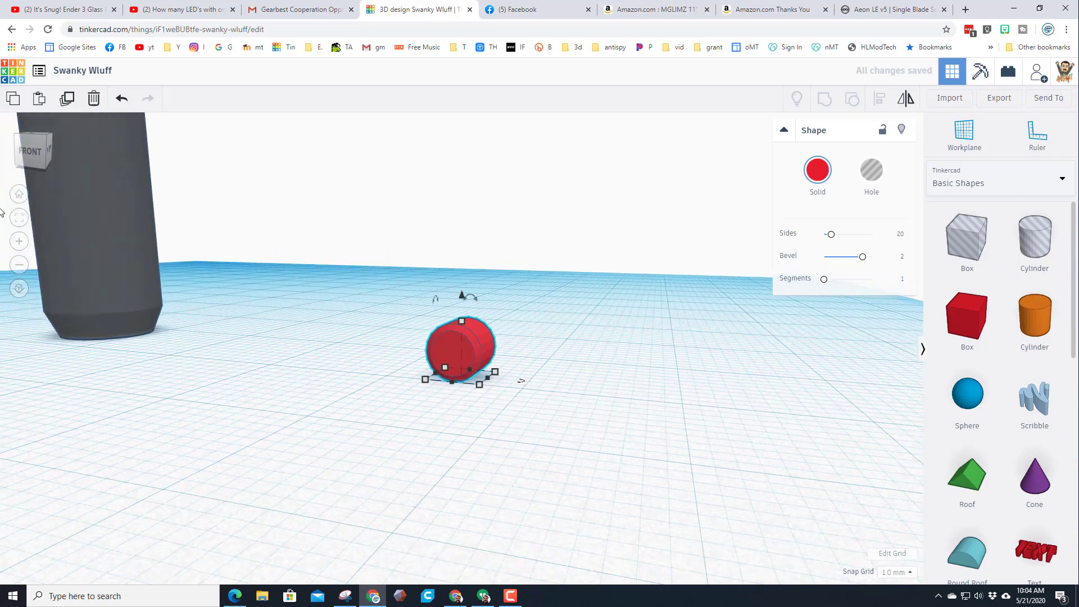
Step: Align the red button with the handle, centred side to side and at the handle's mid-height
click(19, 194)
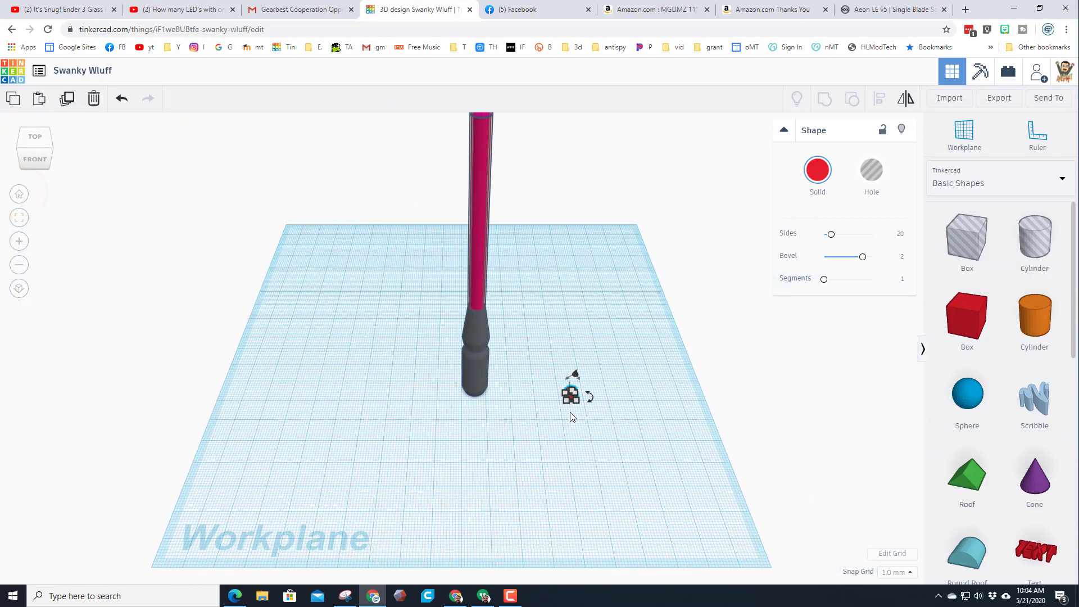
drag(405, 318, 634, 437)
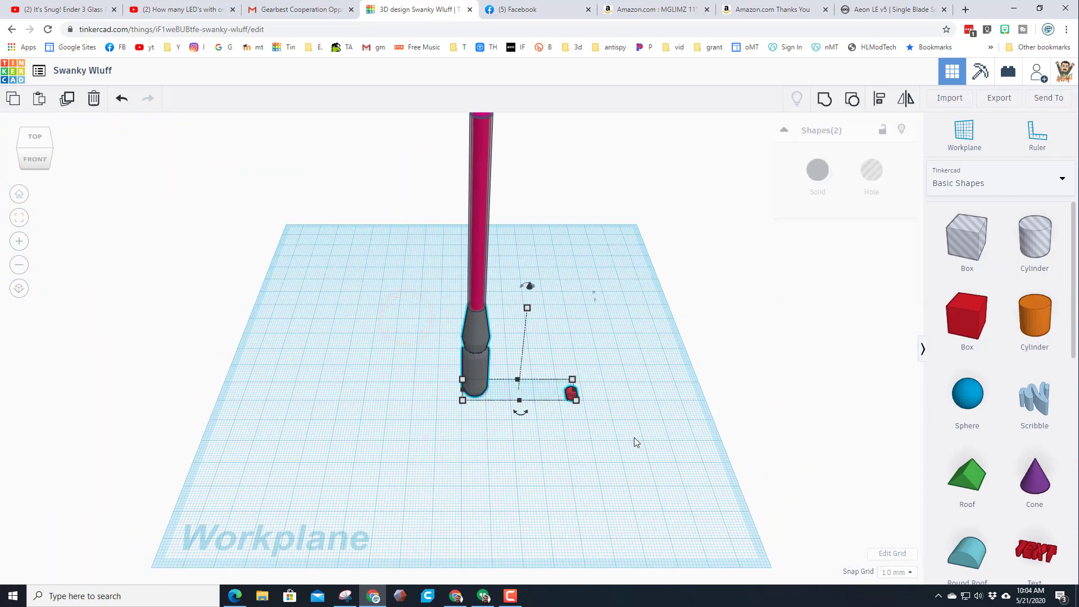
click(878, 101)
click(477, 334)
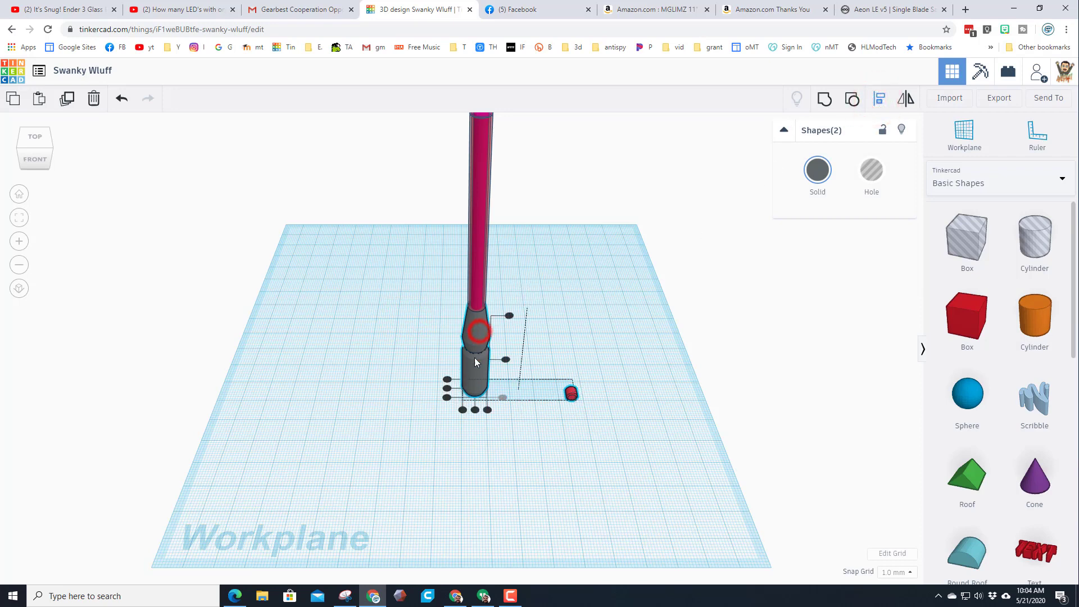
click(476, 411)
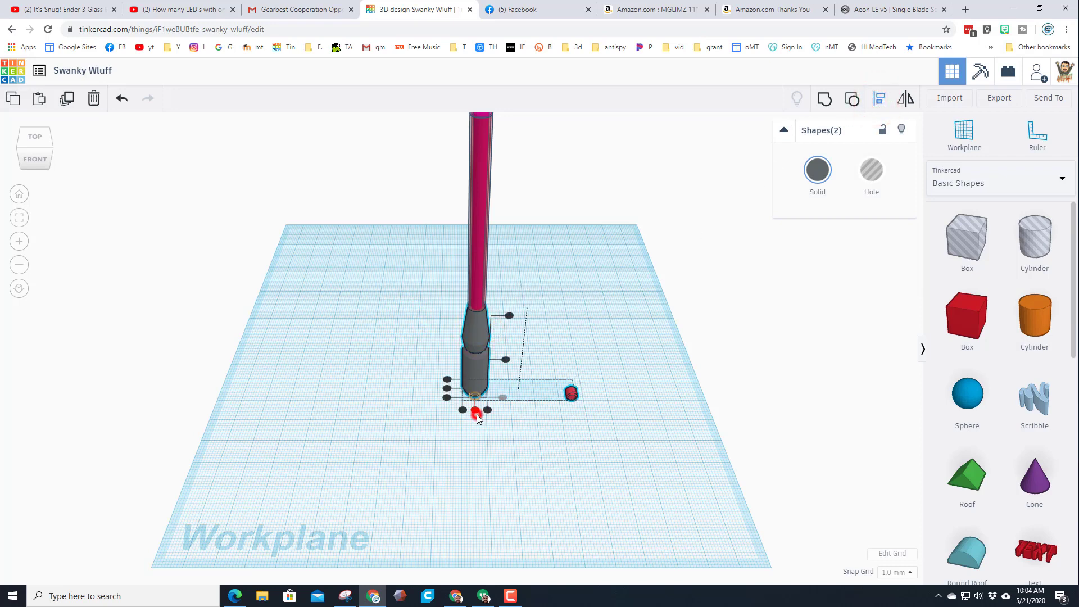
click(505, 361)
click(561, 424)
scroll(521, 397, up, 2)
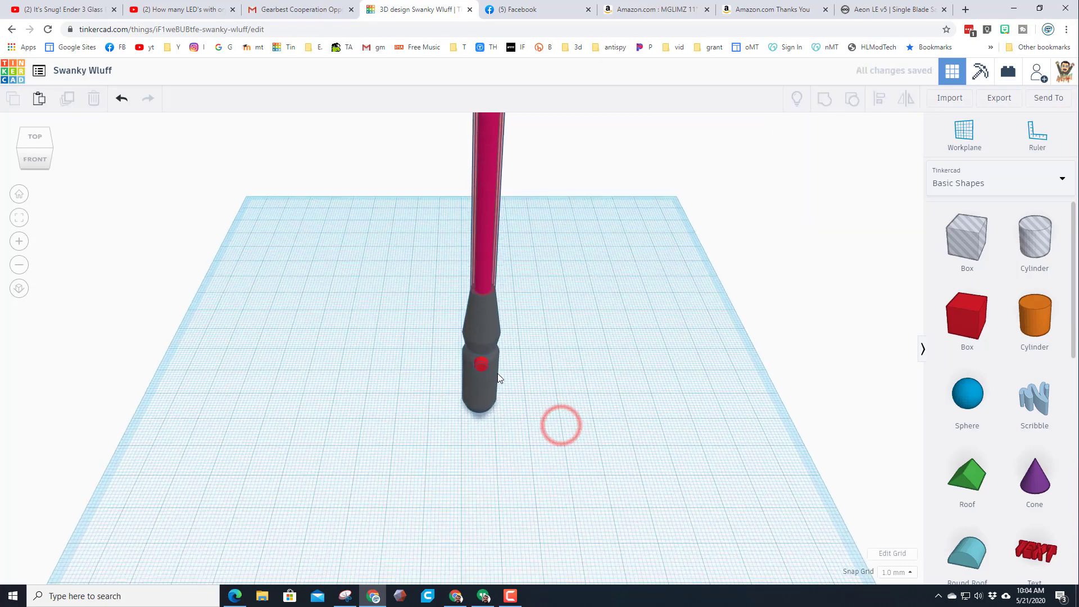
Step: Nudge the red button down a few grid steps so it sits just below the handle's narrow neck
click(481, 365)
click(26, 225)
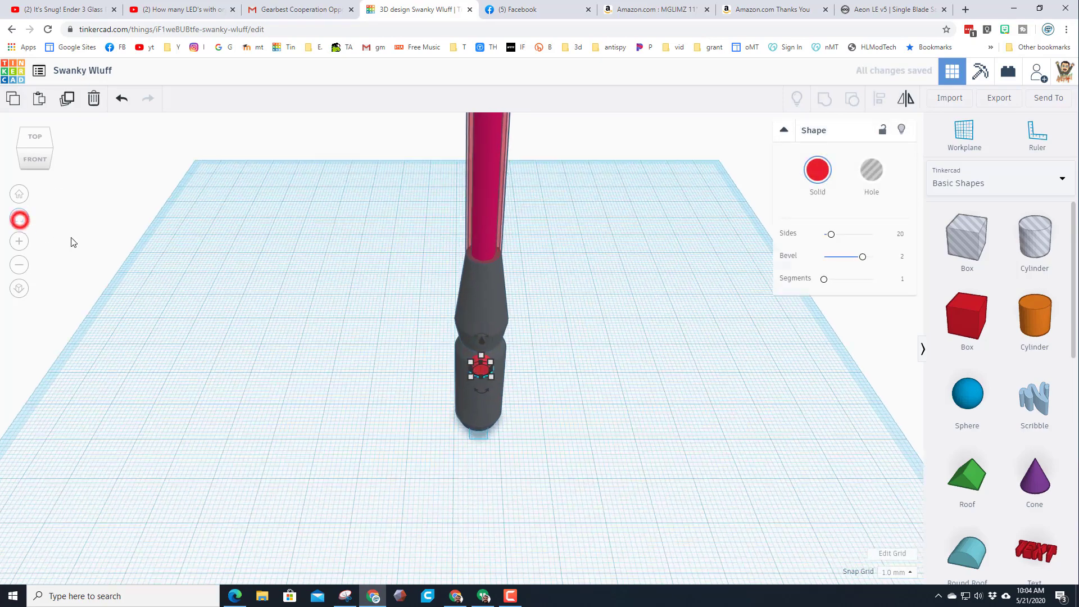
key(ctrl+Down)
scroll(204, 195, down, 3)
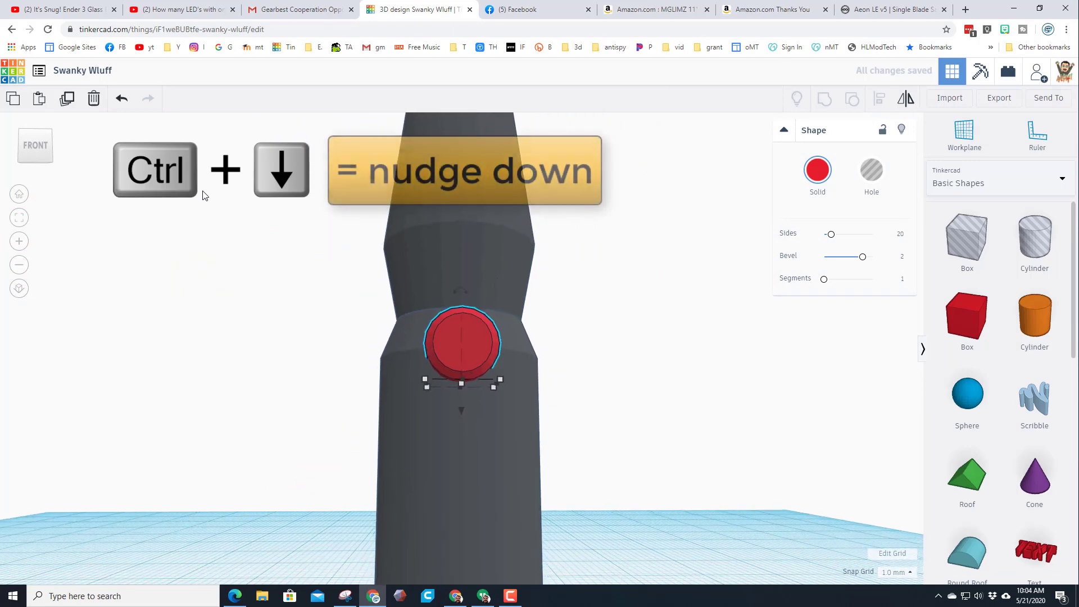
key(ctrl+Down)
key(ctrl+Down)
key(ctrl+Down)
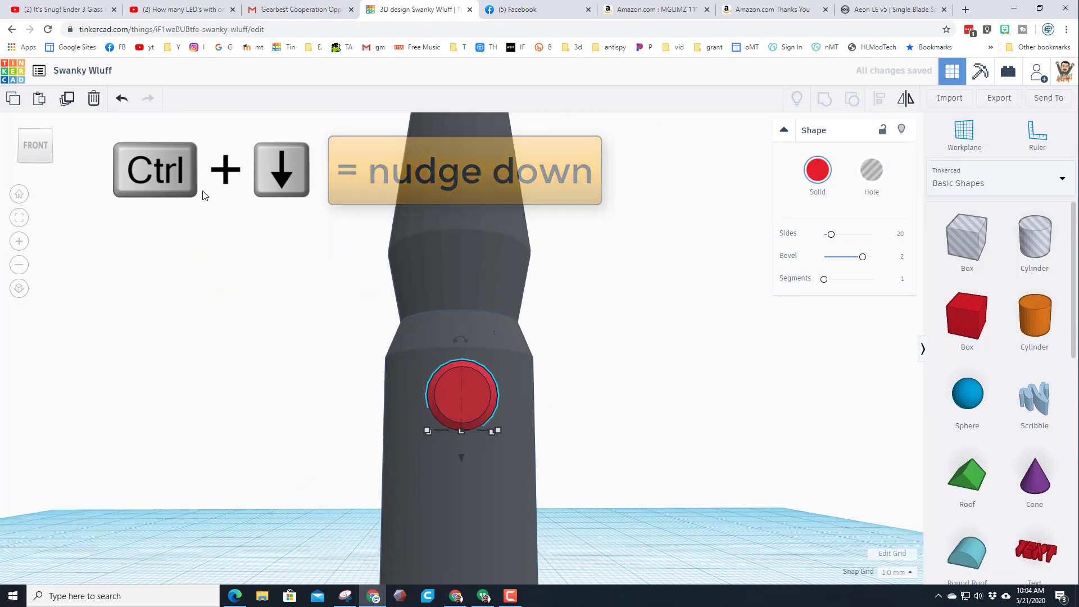
Step: Place a torus at the base of the handle and centre it on the handle in both horizontal directions
right_drag(286, 294, 419, 473)
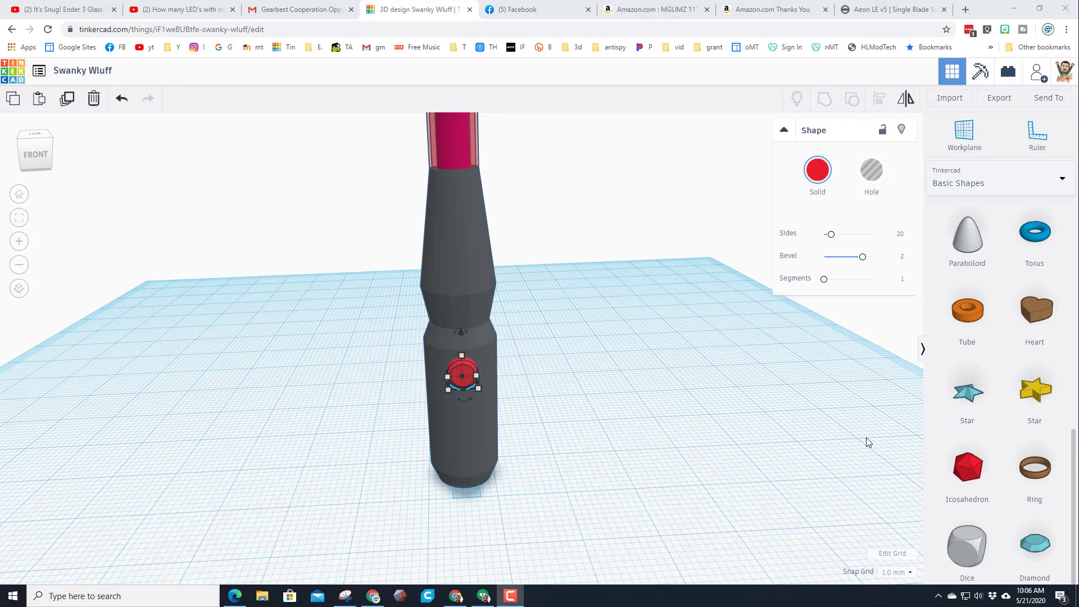
drag(1034, 231, 470, 481)
click(355, 384)
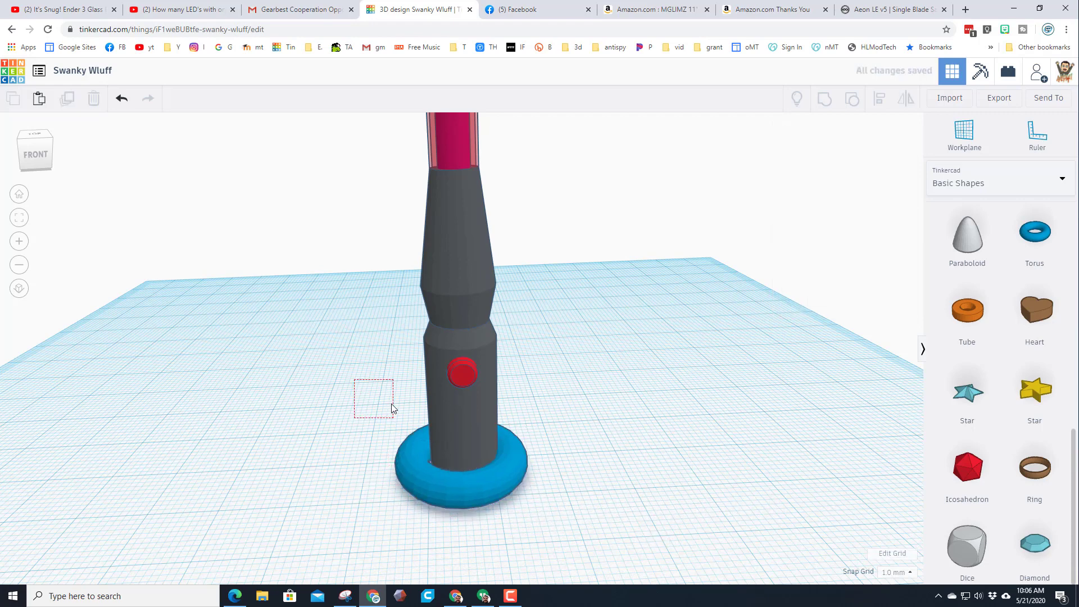
drag(393, 409, 474, 481)
click(573, 420)
drag(584, 453, 457, 507)
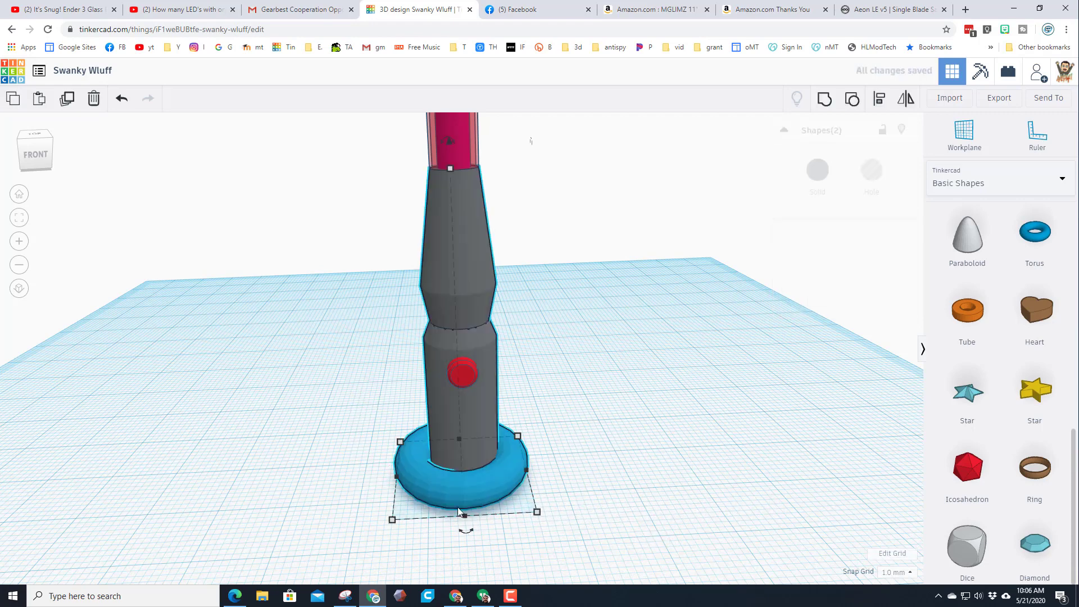
drag(636, 433, 453, 521)
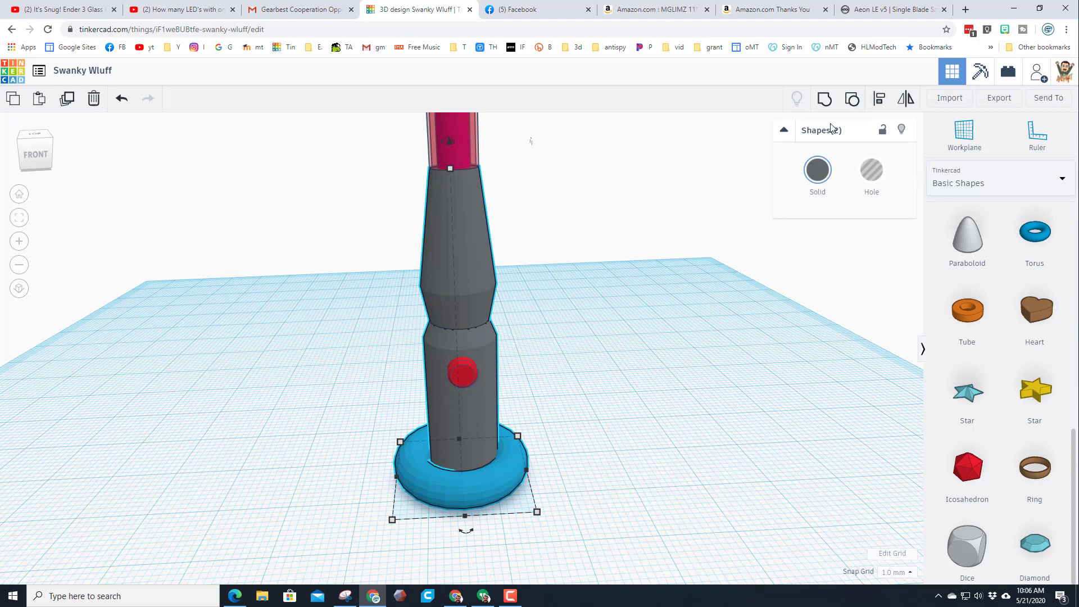
click(879, 102)
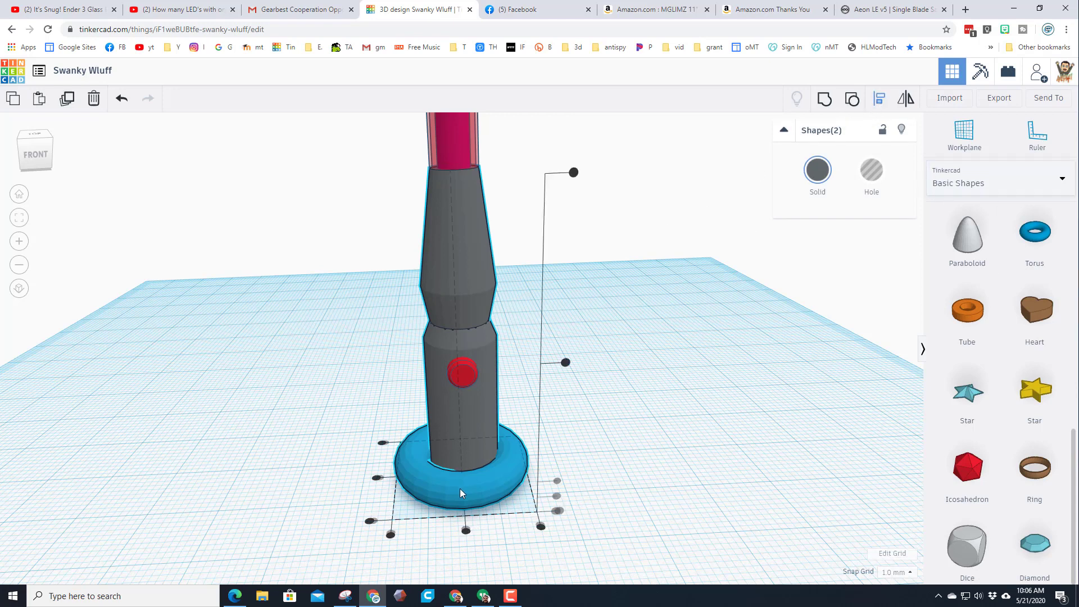
click(412, 477)
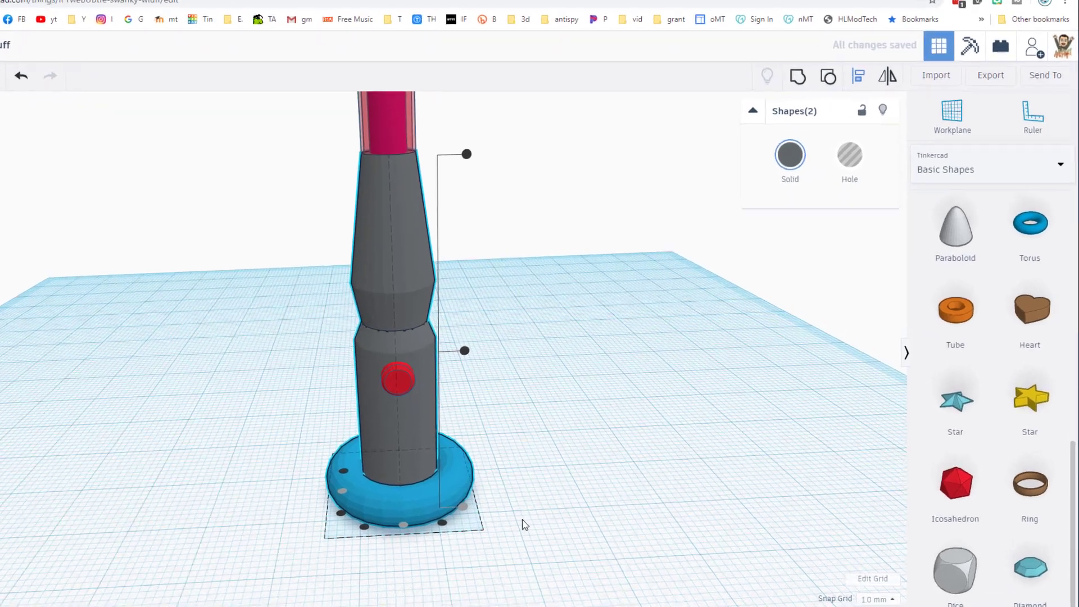
Step: Set the torus's tube value to 3 and turn the torus into a hole
click(408, 505)
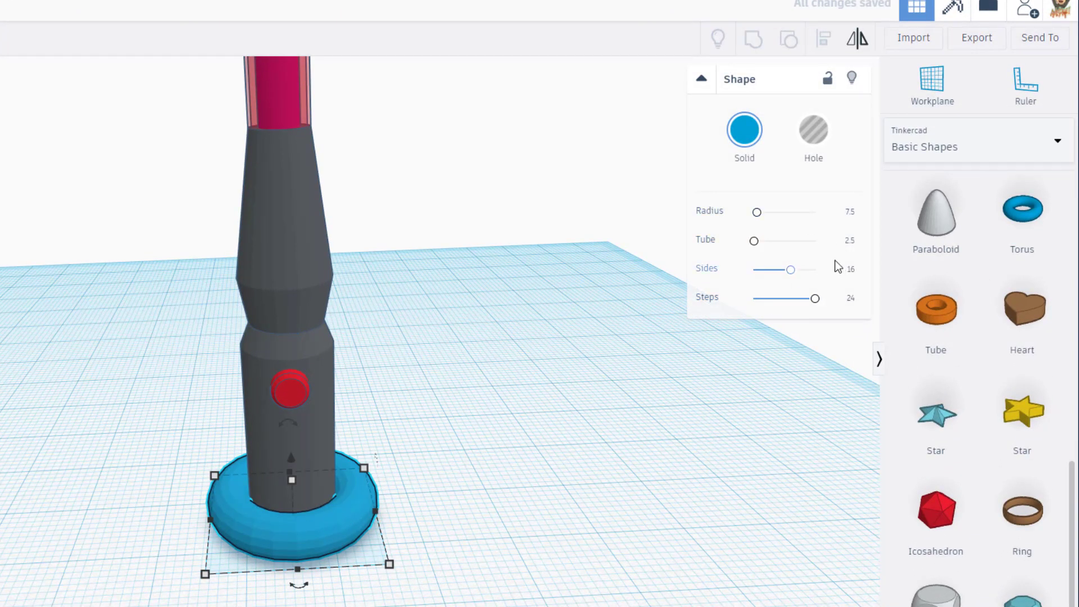
click(850, 245)
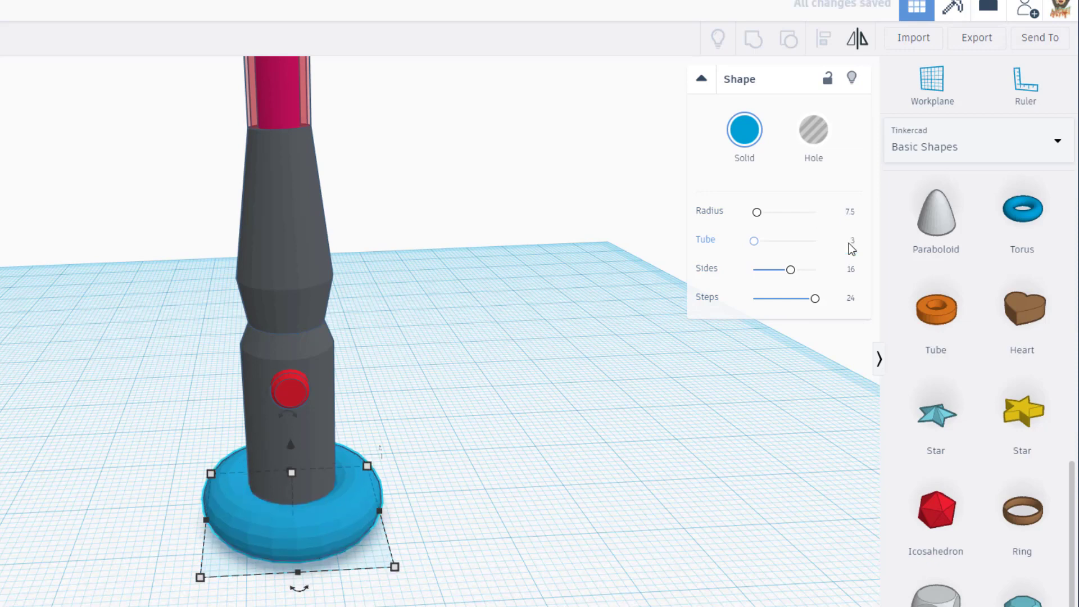
click(809, 145)
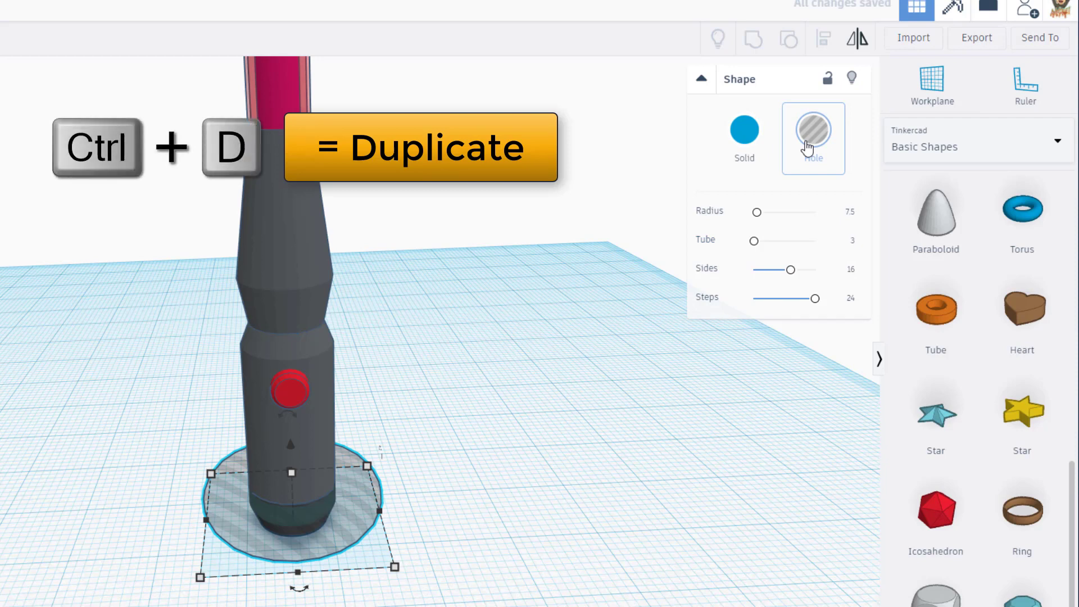
Step: Duplicate the torus hole and raise the copy, then repeat for three evenly stacked holes around the lower handle
key(ctrl+d)
key(ctrl+Up)
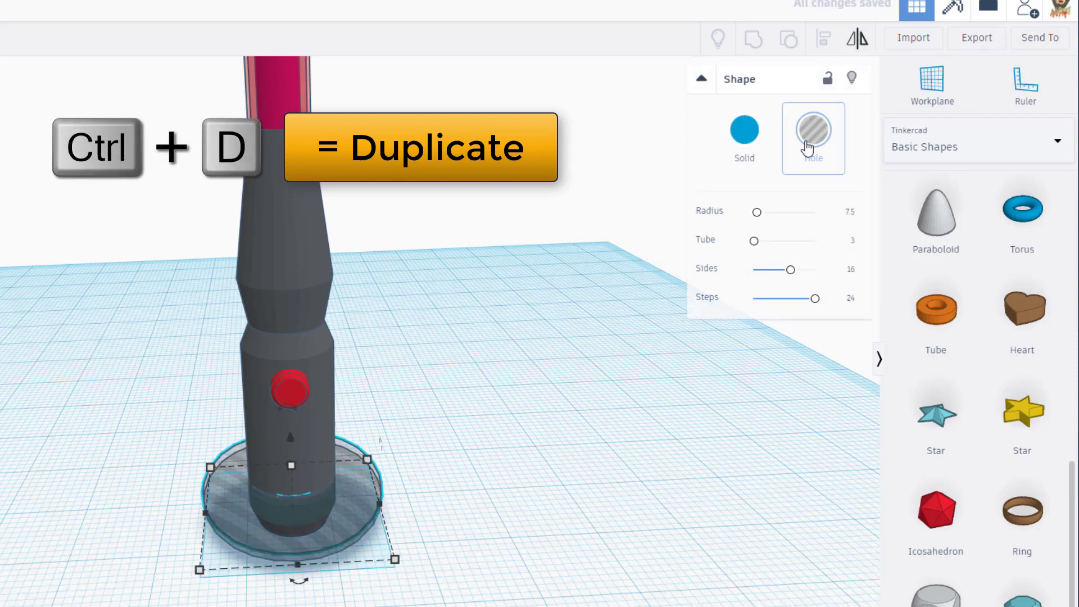
key(ctrl+Up)
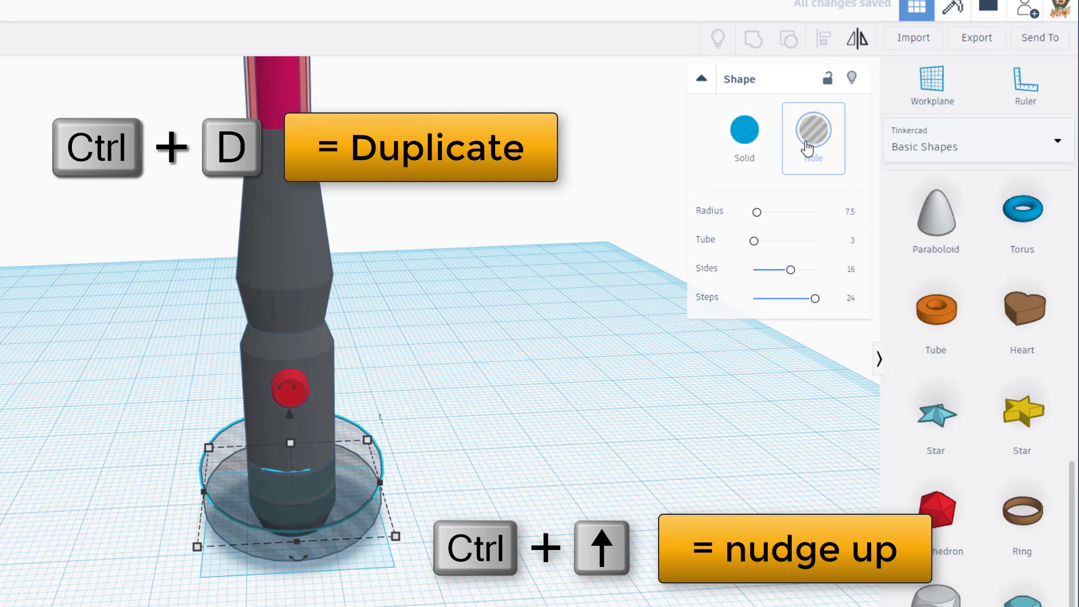
key(ctrl+Up)
key(ctrl+Up)
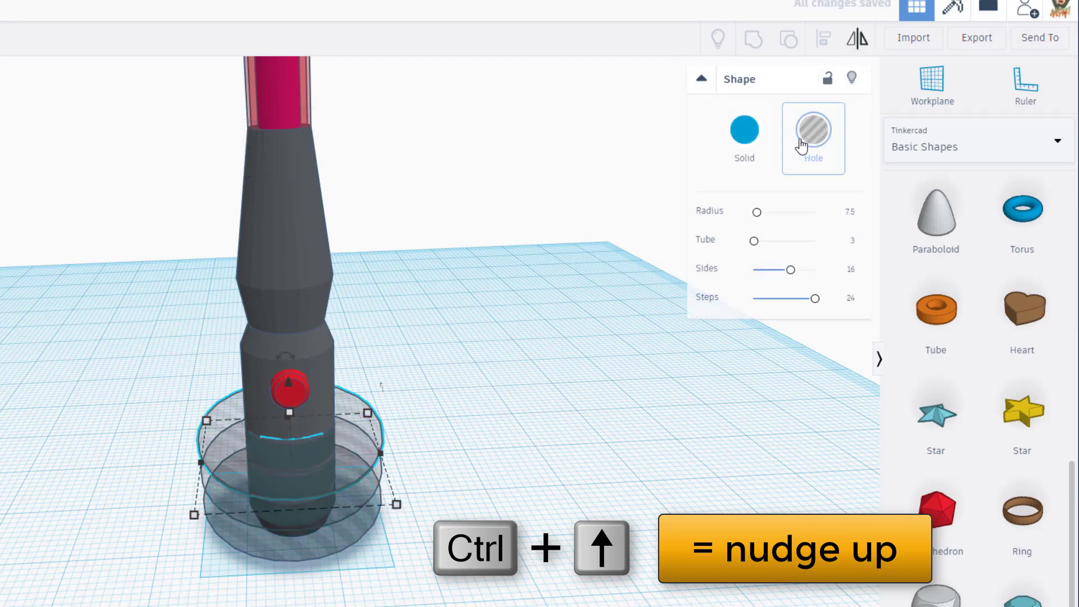
Step: Group the three torus holes with the handle to cut rounded grip grooves into its lower end
scroll(427, 587, up, 2)
right_drag(426, 588, 424, 528)
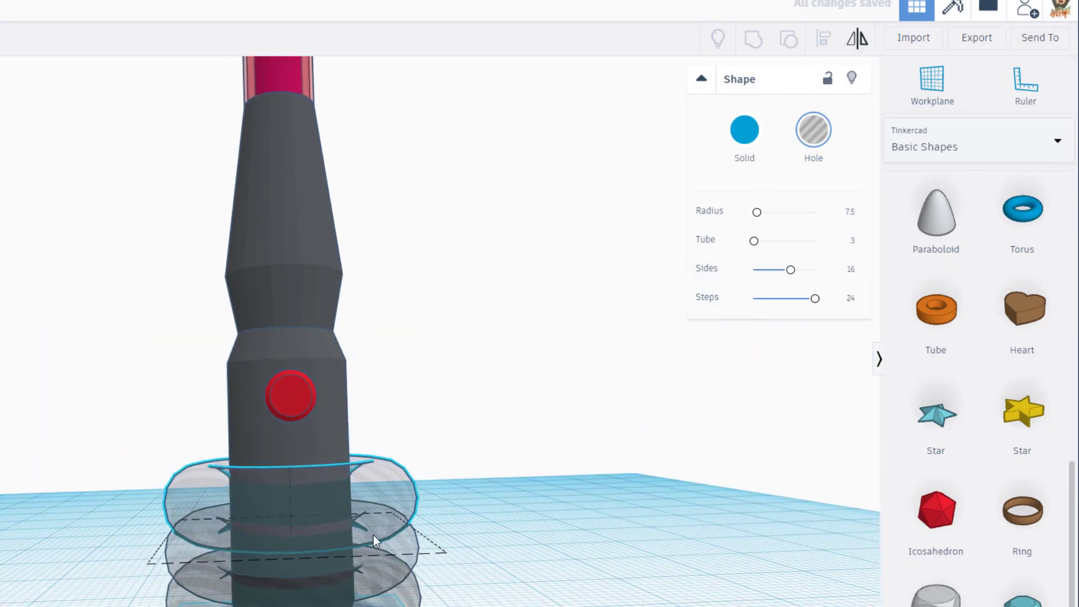
right_drag(518, 494, 107, 471)
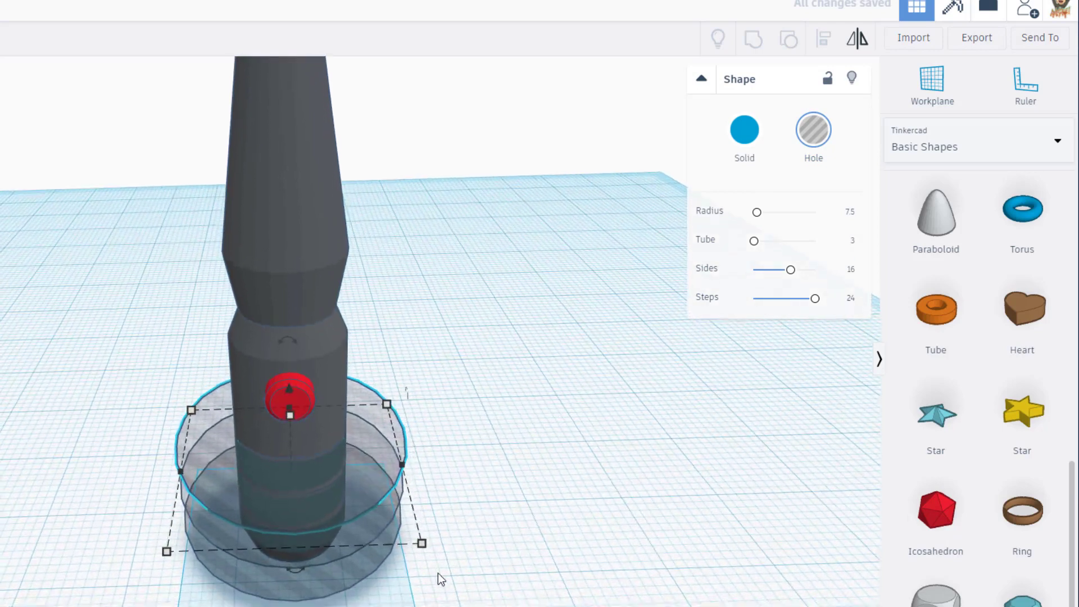
drag(97, 462, 478, 601)
click(753, 39)
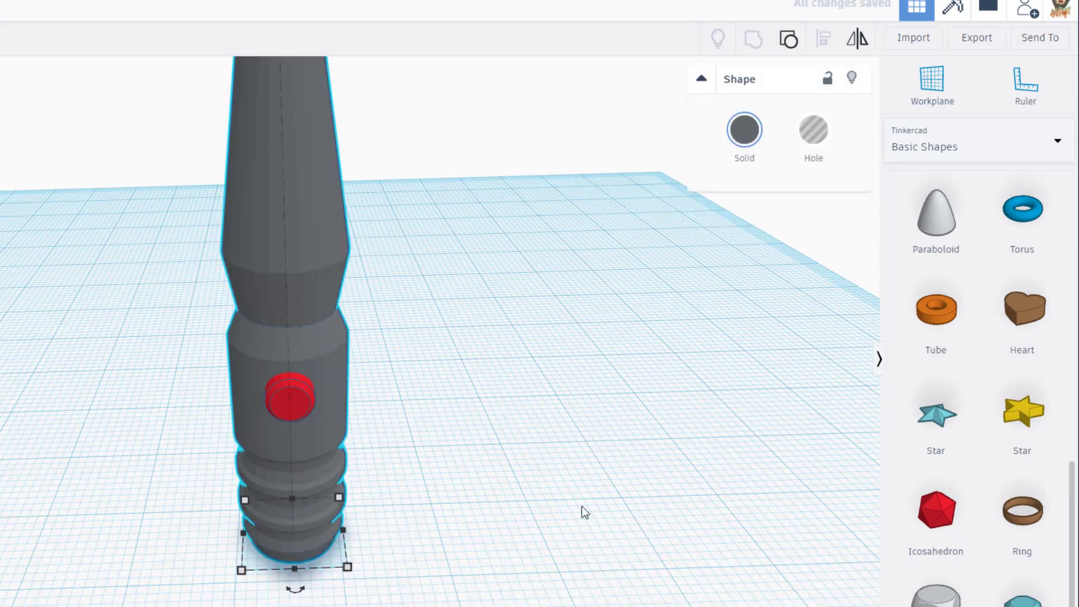
Step: Group the red button with the grooved handle and enable Multicolor so the parts keep their own colours
right_drag(582, 506, 503, 463)
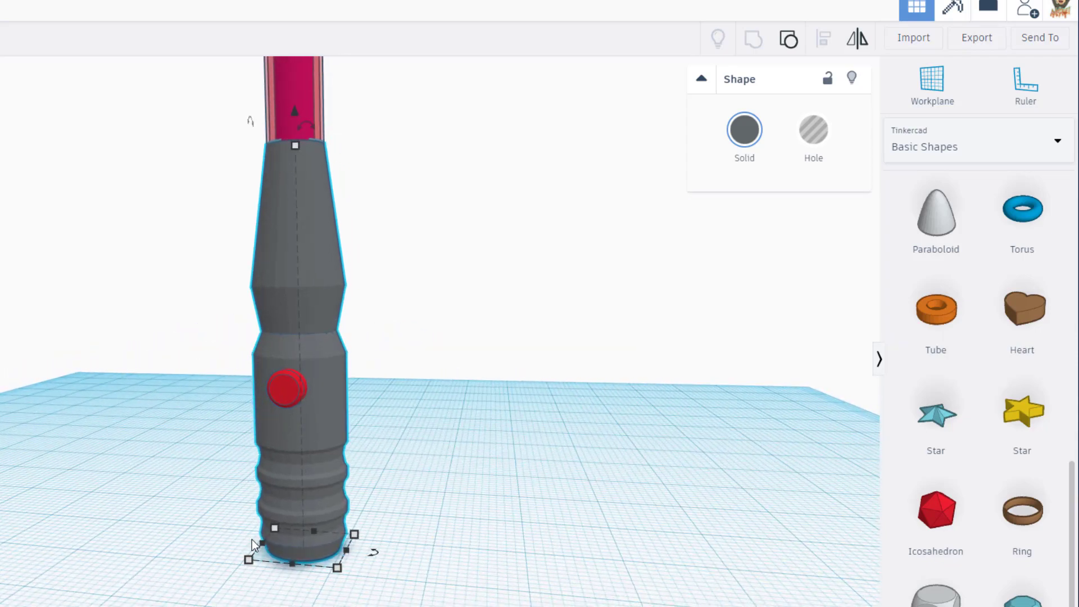
scroll(438, 451, up, 3)
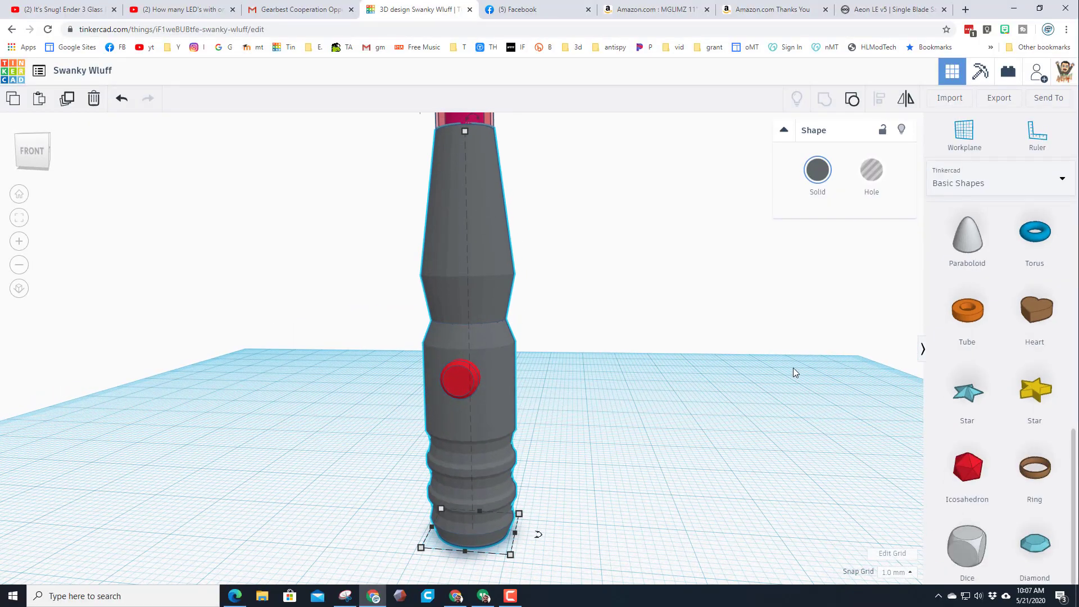
drag(373, 248, 538, 436)
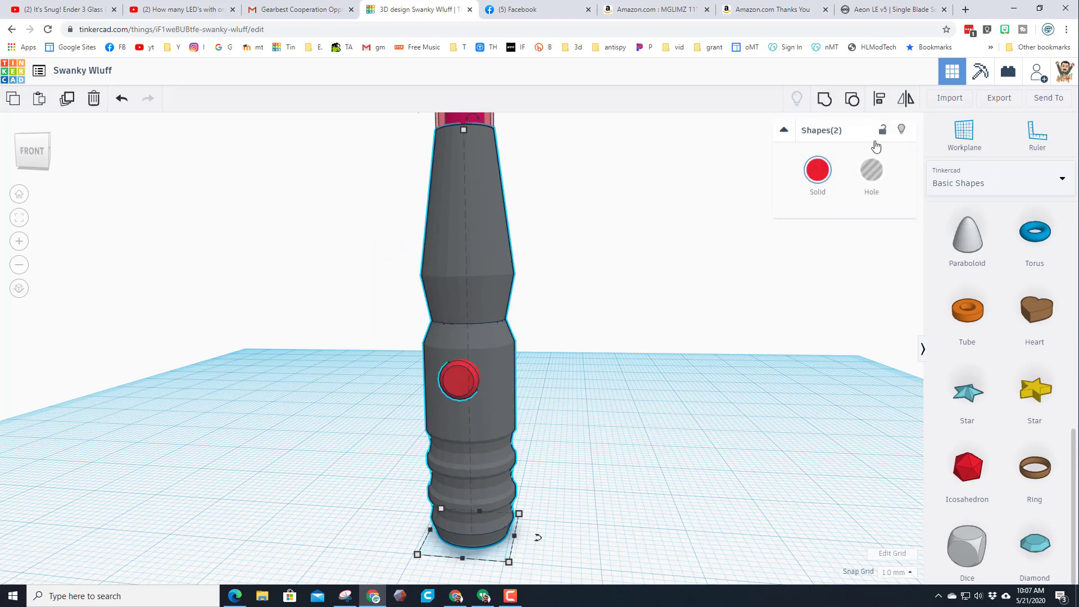
click(825, 103)
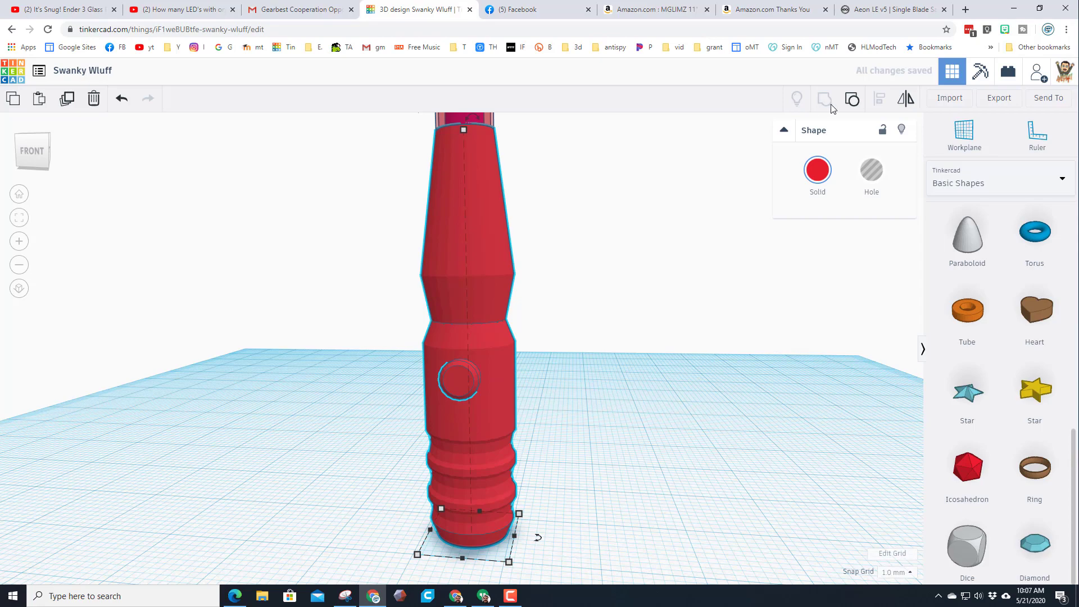
click(818, 170)
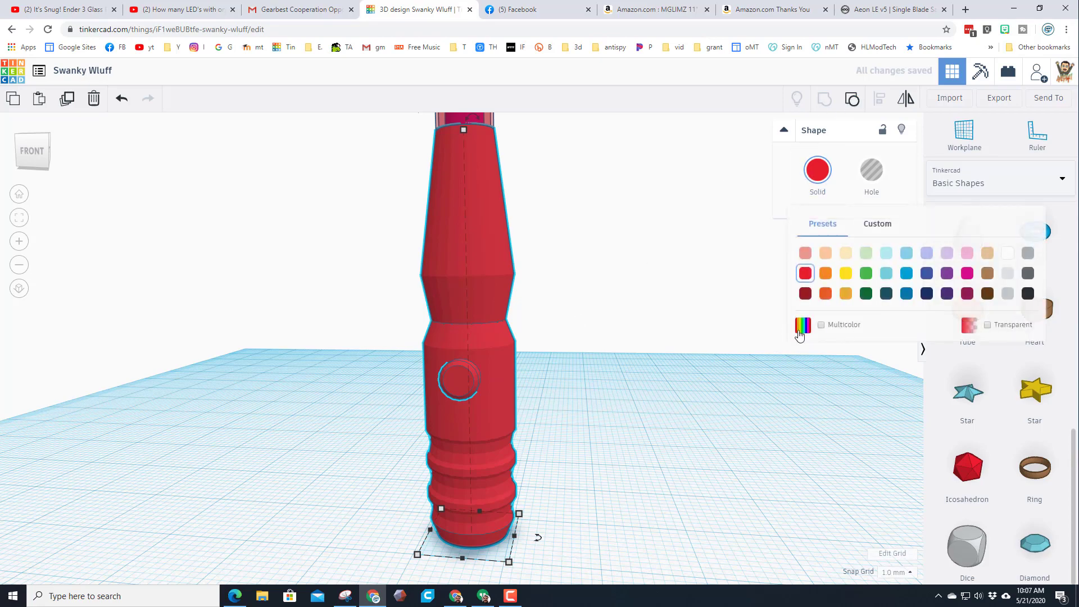
click(821, 325)
right_drag(610, 344, 623, 370)
scroll(674, 381, down, 2)
click(676, 384)
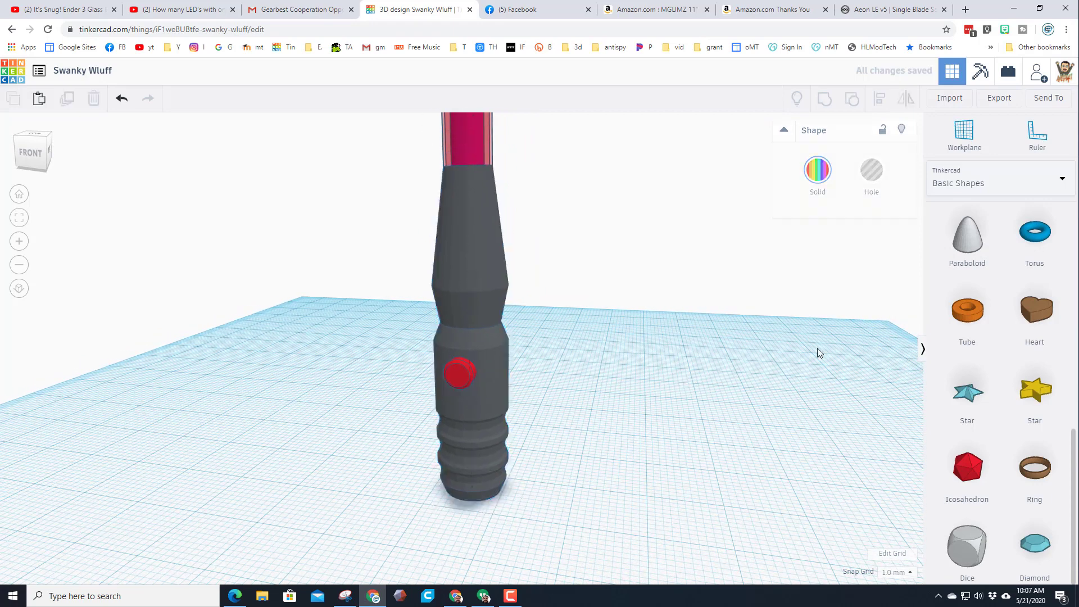
Step: Add a Scribble shape beside the handle and draw one bent stroke resembling a rounded ">"
scroll(1029, 292, up, 6)
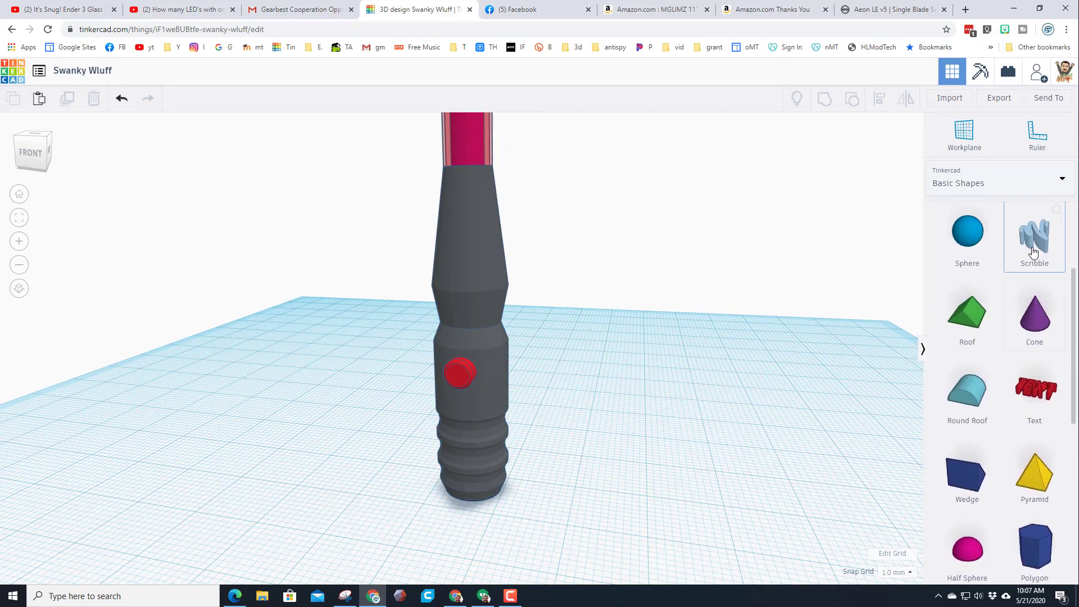
mouse_move(1032, 231)
mouse_down()
mouse_move(715, 387)
mouse_move(672, 420)
mouse_up()
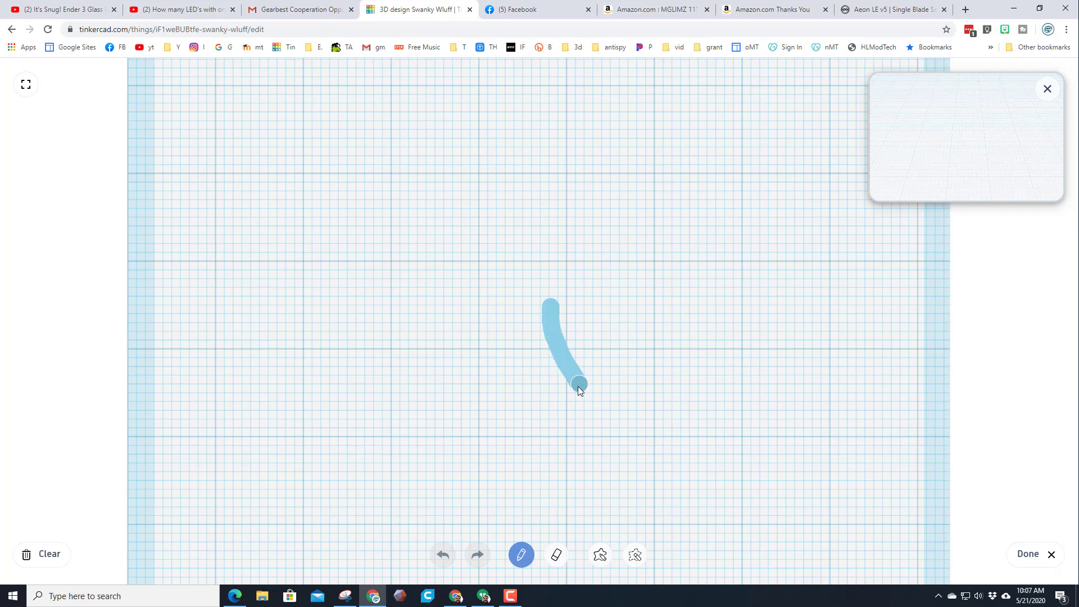
drag(542, 436, 542, 437)
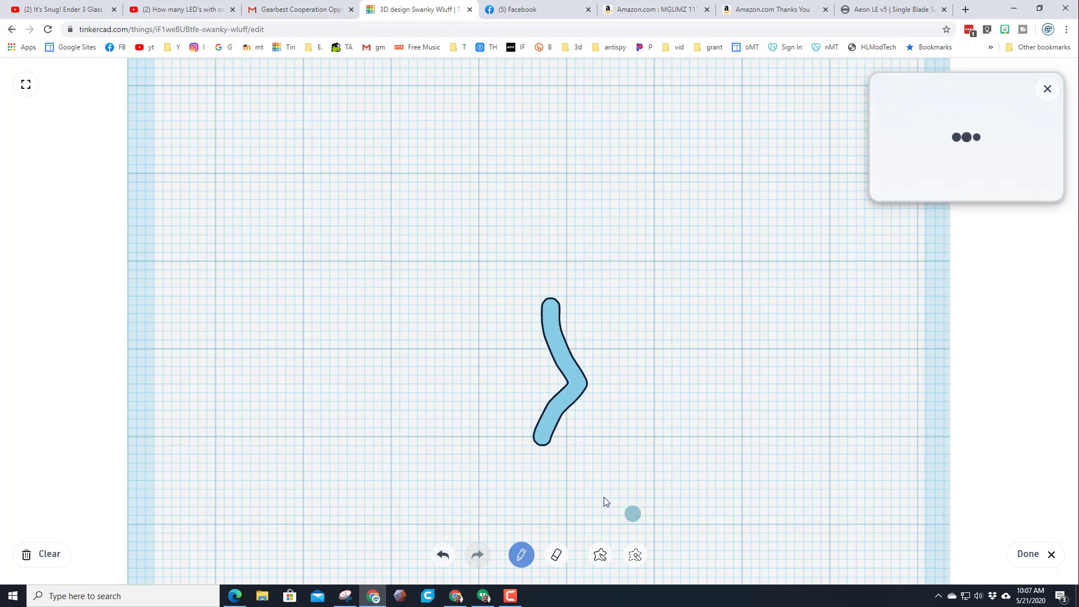
click(1034, 557)
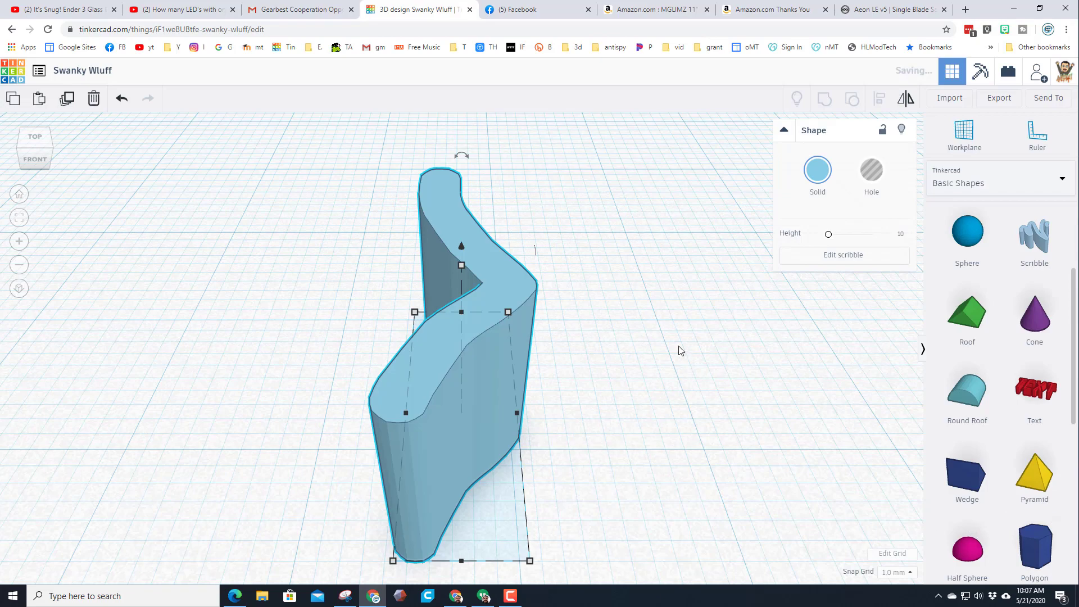
Step: Lower the scribble shape's height to well under half and colour it black
drag(461, 287, 461, 388)
right_drag(585, 441, 542, 424)
click(817, 169)
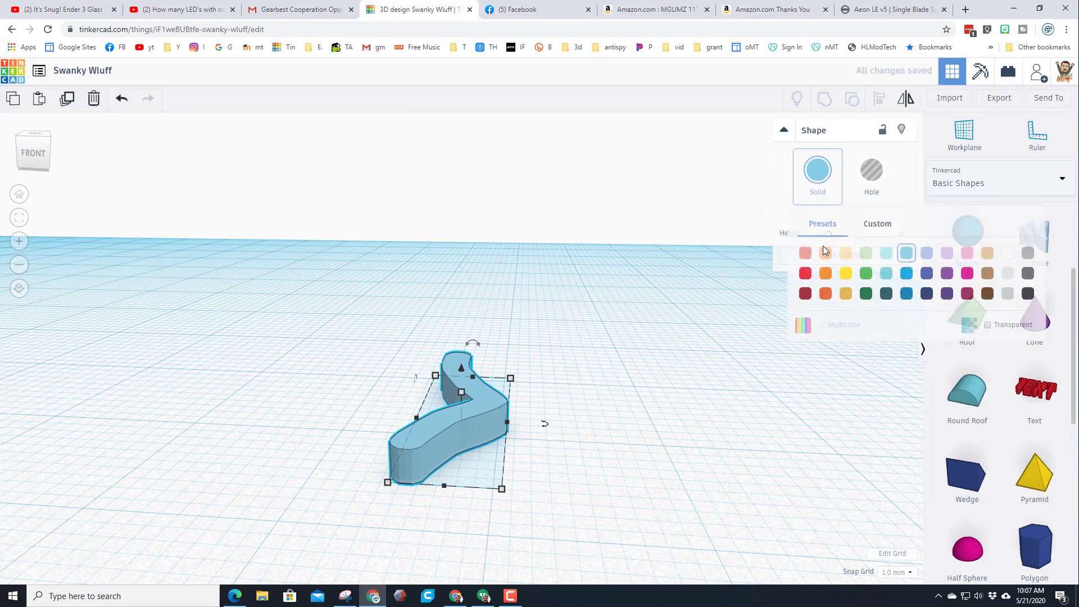
click(1028, 294)
scroll(759, 302, down, 5)
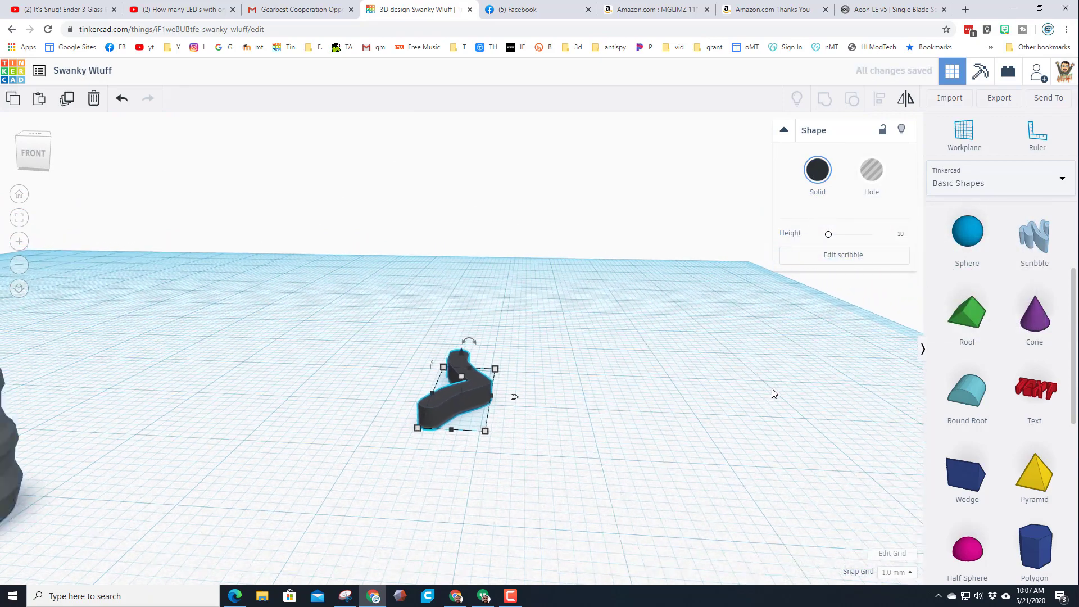
Step: Rotate the black scribble shape 90° so it stands upright and drop it onto the workplane
scroll(568, 385, down, 1)
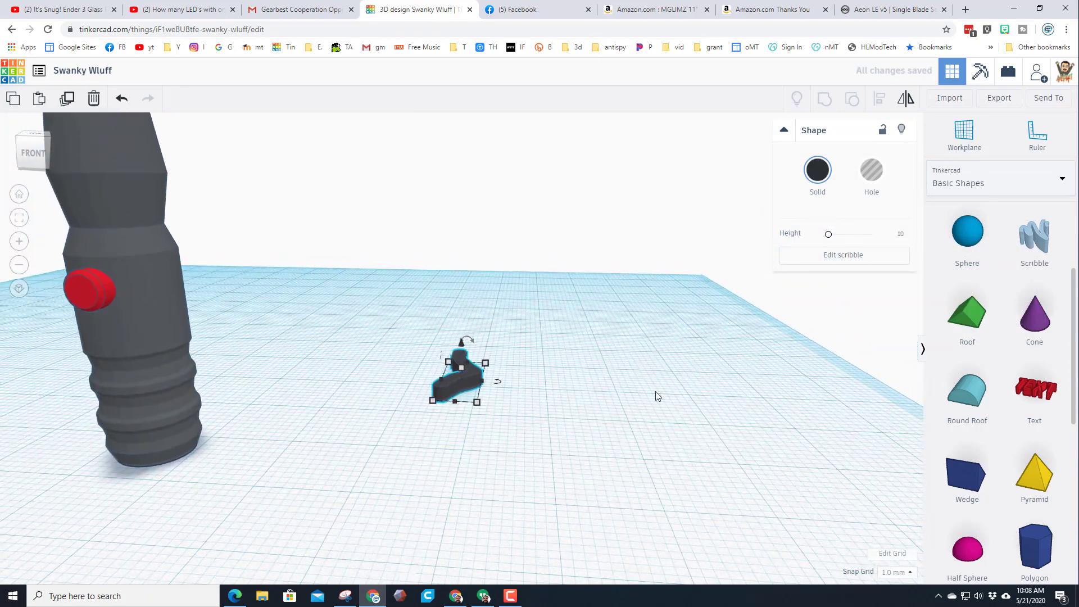
right_drag(656, 396, 612, 361)
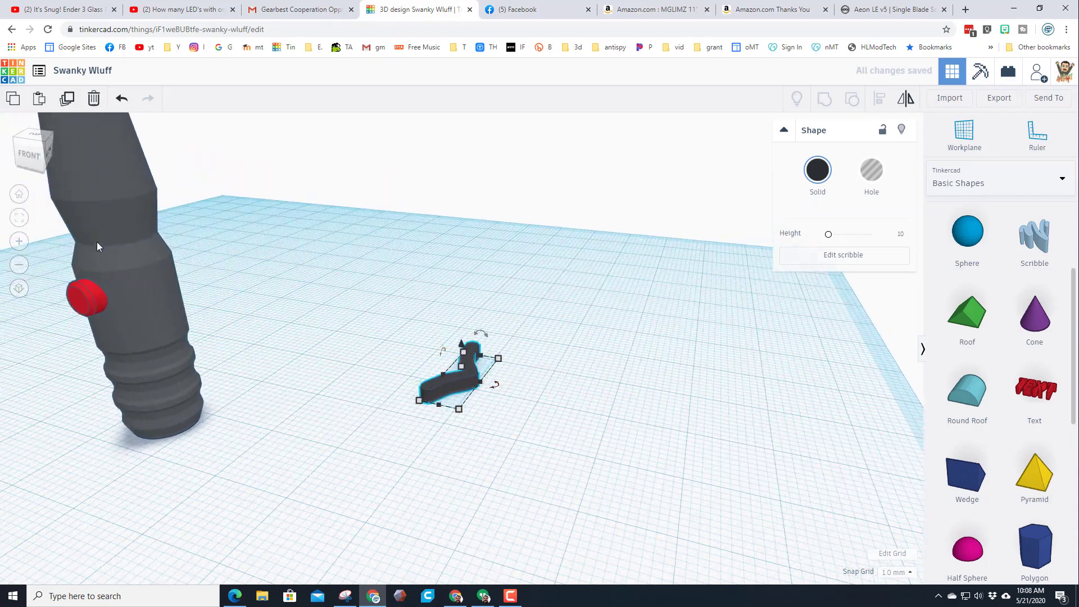
click(46, 148)
mouse_move(444, 351)
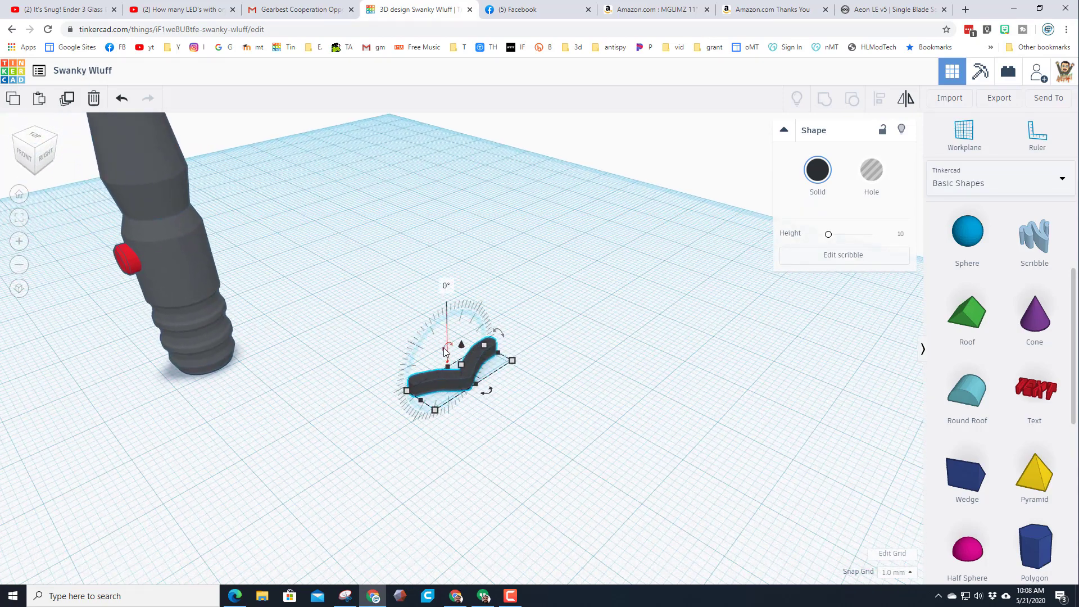
mouse_move(444, 351)
mouse_down()
mouse_move(447, 394)
mouse_move(448, 353)
mouse_move(437, 373)
mouse_up()
scroll(396, 343, down, 3)
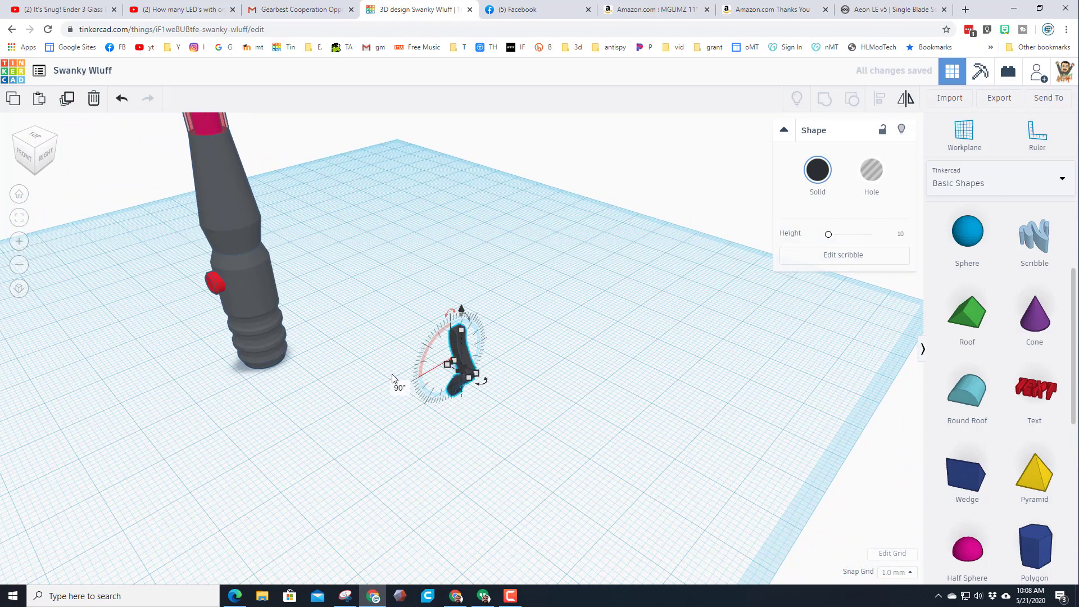
key(d)
right_drag(361, 377, 500, 355)
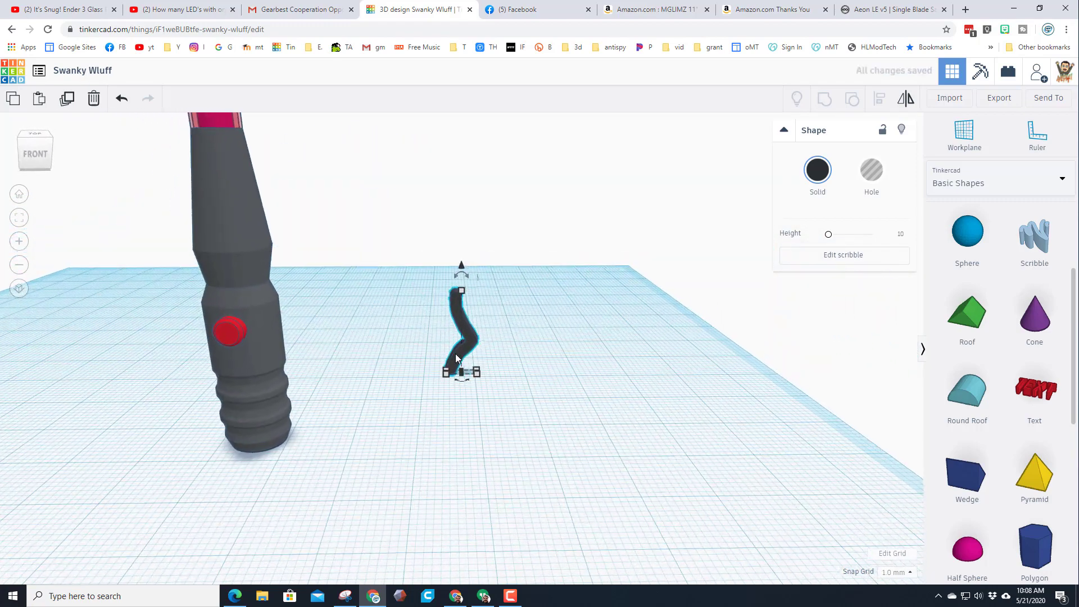
Step: Move the upright scribble against the handle's side and raise it to the tapered section just below the blade
drag(455, 353, 282, 416)
mouse_move(373, 407)
right_down()
mouse_move(438, 374)
mouse_move(365, 406)
right_up()
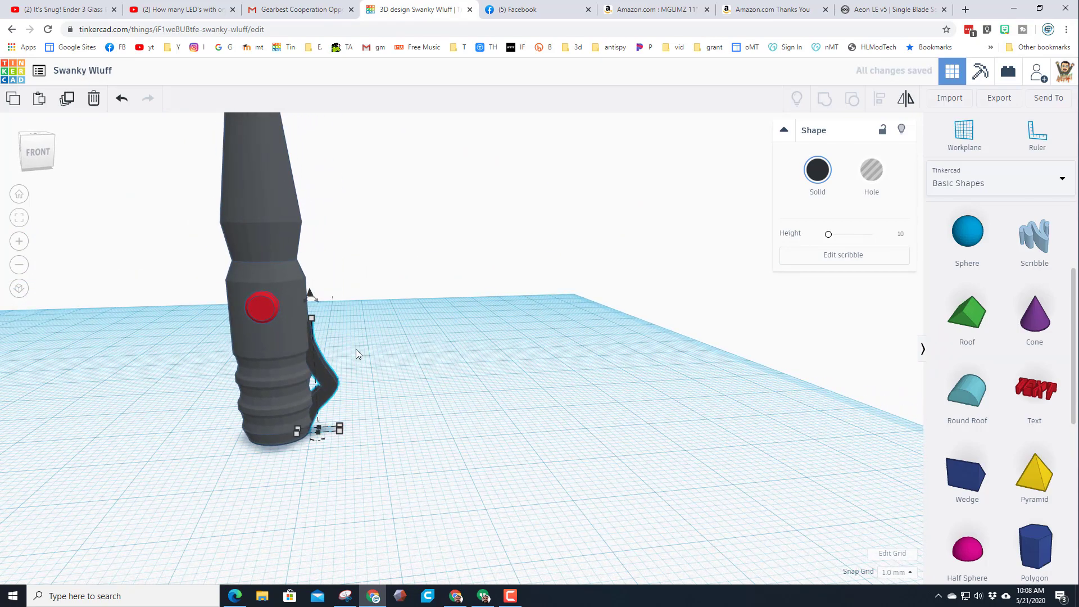
key(ctrl+Up)
key(ctrl+Up)
key(ctrl+Up)
key(ctrl+Up)
key(ctrl+Up)
key(ctrl+Up)
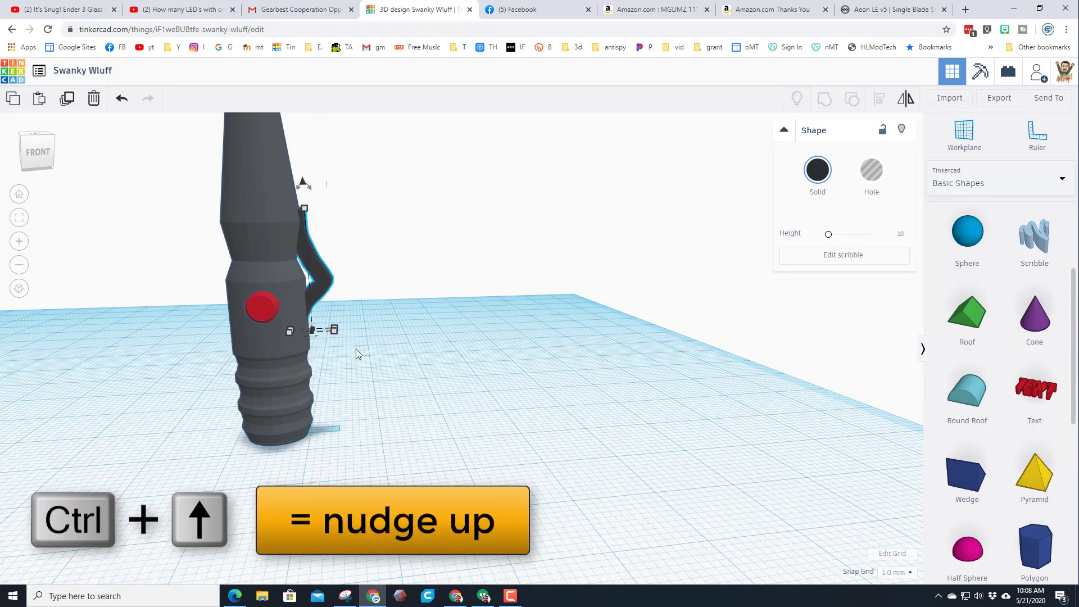
key(ctrl+Up)
key(ctrl+Up)
key(ctrl+Up)
key(ctrl+Up)
key(ctrl+Up)
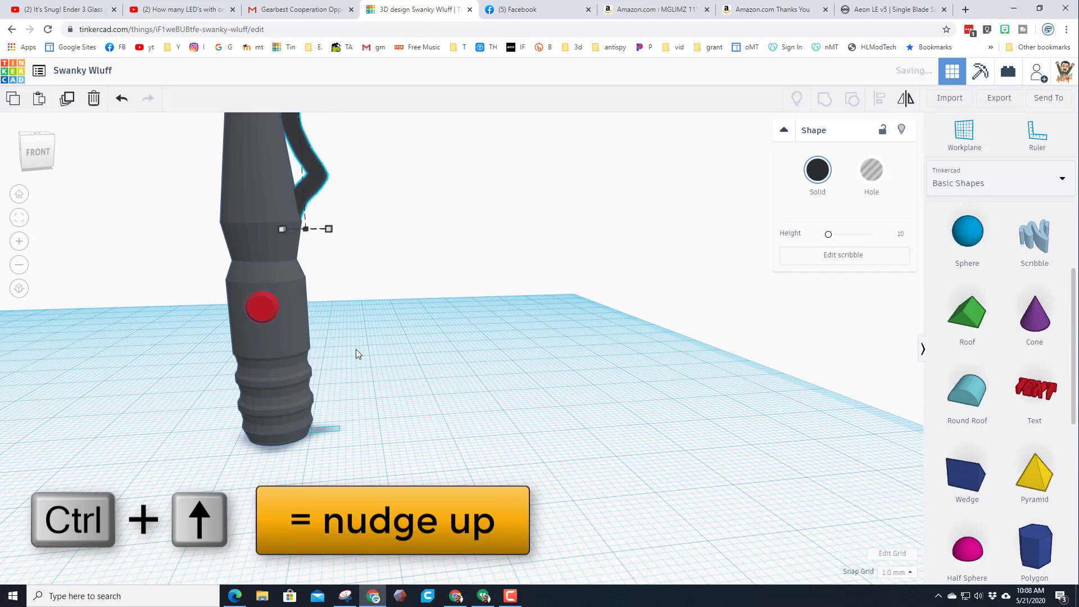
Step: Shorten the scribble piece vertically so it fits along the handle's tapered upper section
scroll(355, 349, down, 3)
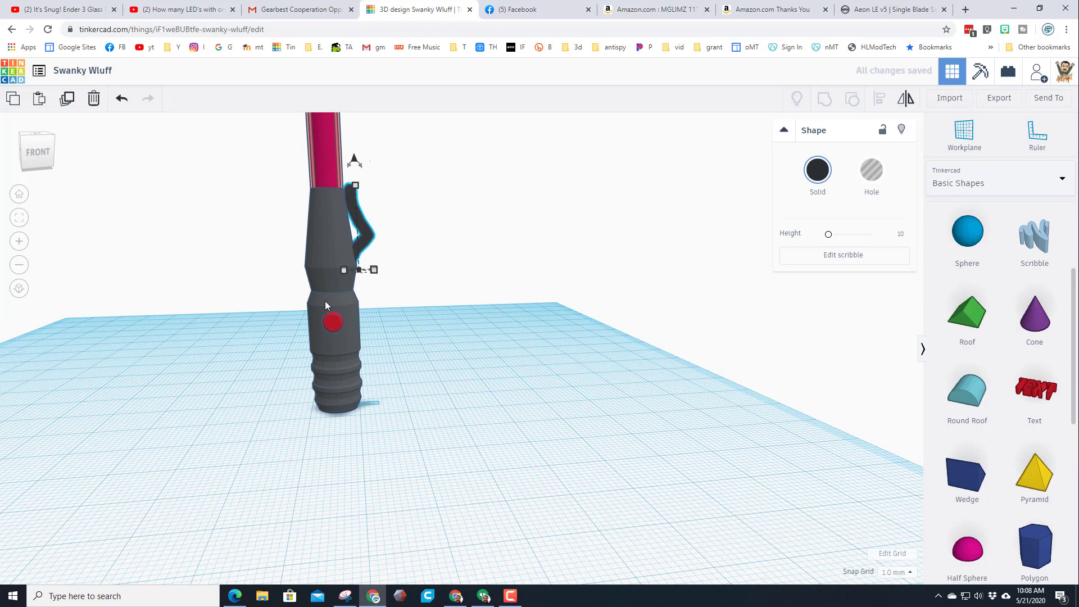
drag(356, 185, 358, 216)
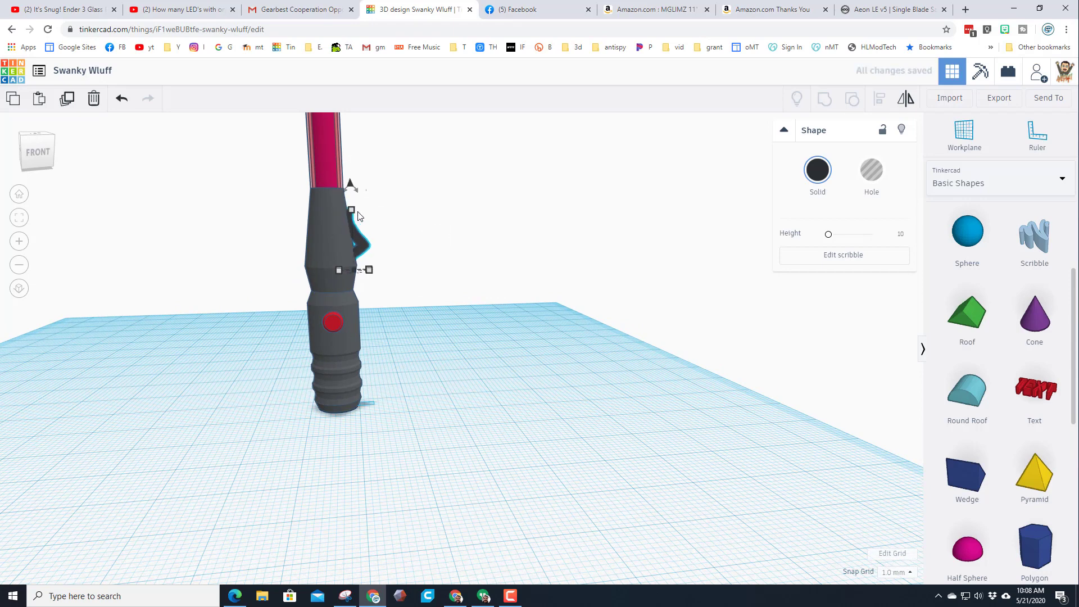
scroll(364, 219, up, 3)
mouse_move(369, 221)
right_down()
mouse_move(118, 225)
mouse_move(302, 243)
mouse_move(304, 264)
mouse_move(285, 280)
right_up()
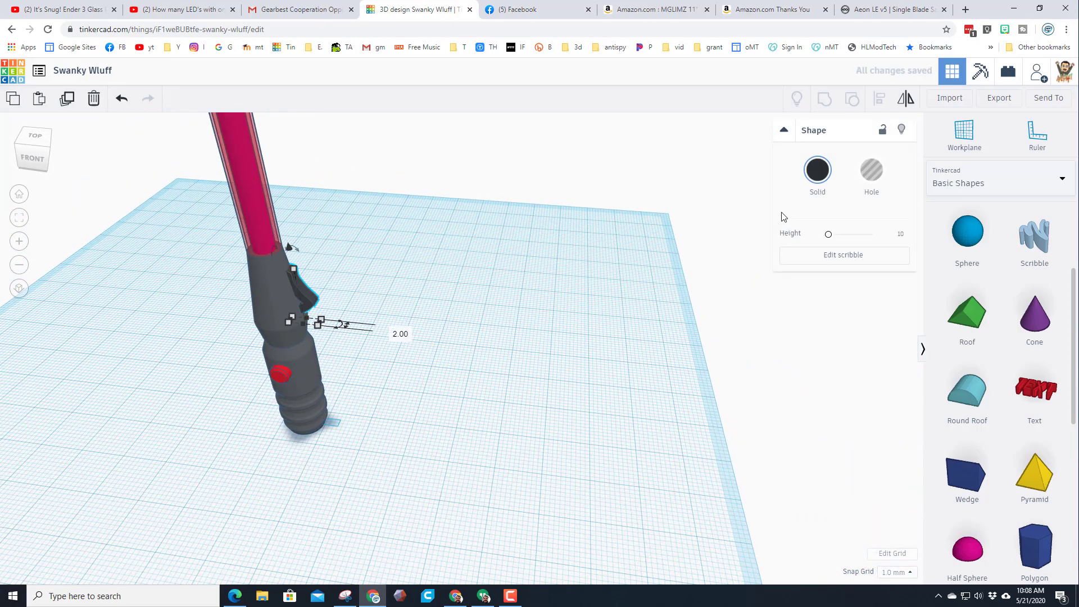
Step: Place a duplicate of the scribble piece, mirrored left to right, against the opposite side of the handle
click(907, 103)
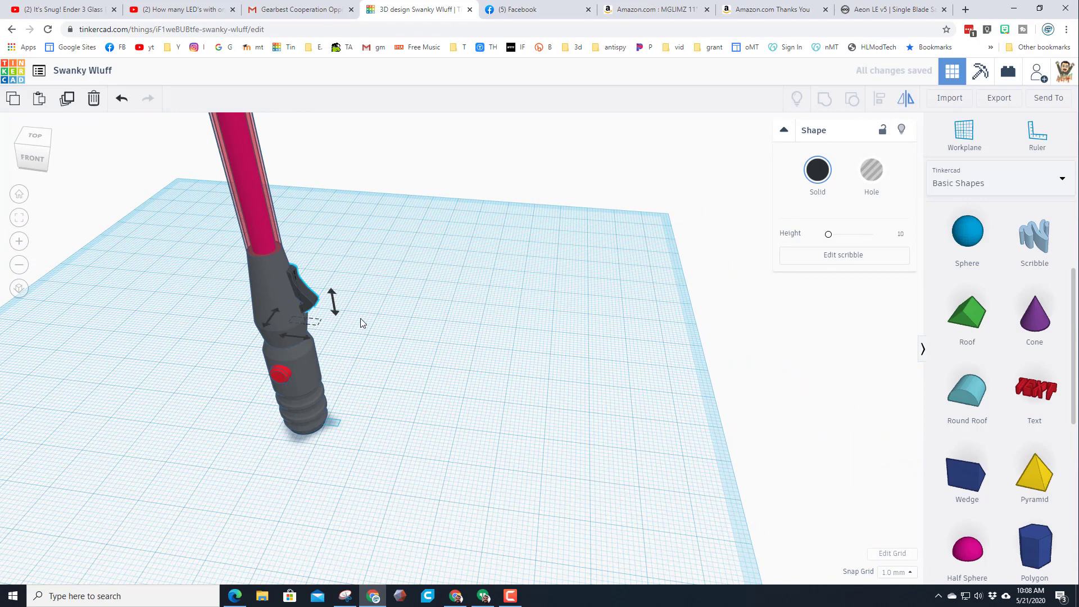
click(308, 344)
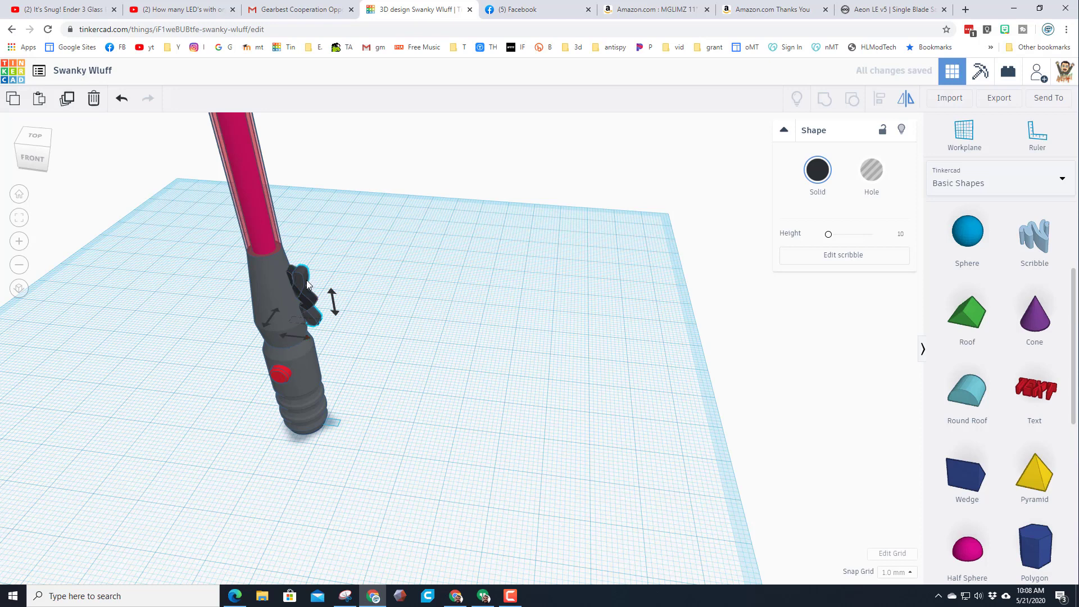
click(313, 300)
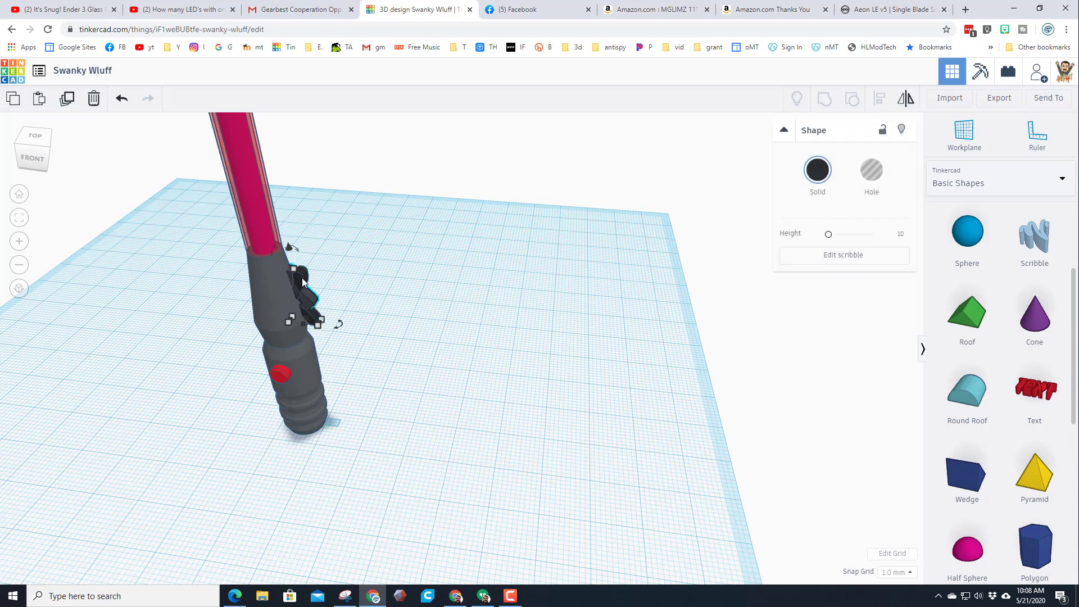
key(Left)
key(Left)
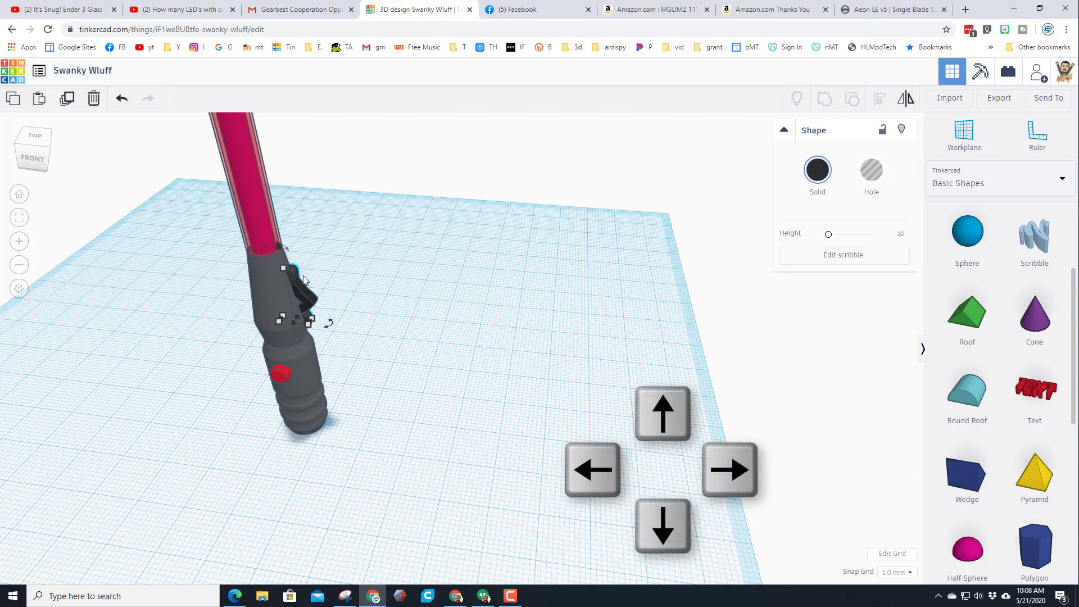
key(Left)
key(Left)
key(Left)
key(Left)
key(Left)
key(Left)
key(Left)
key(Left)
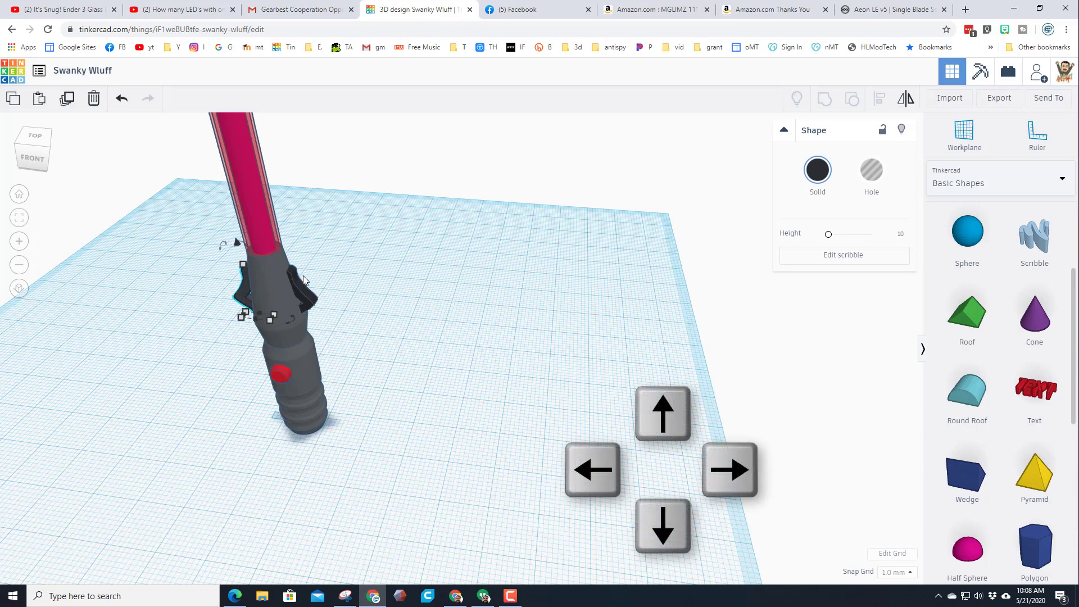
right_drag(389, 282, 301, 304)
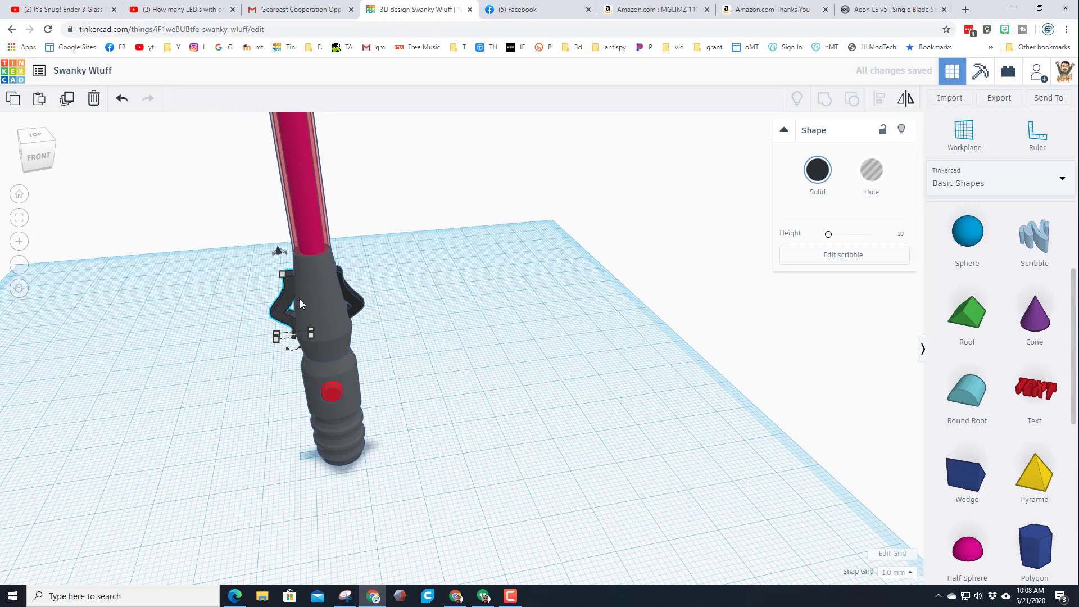
key(Right)
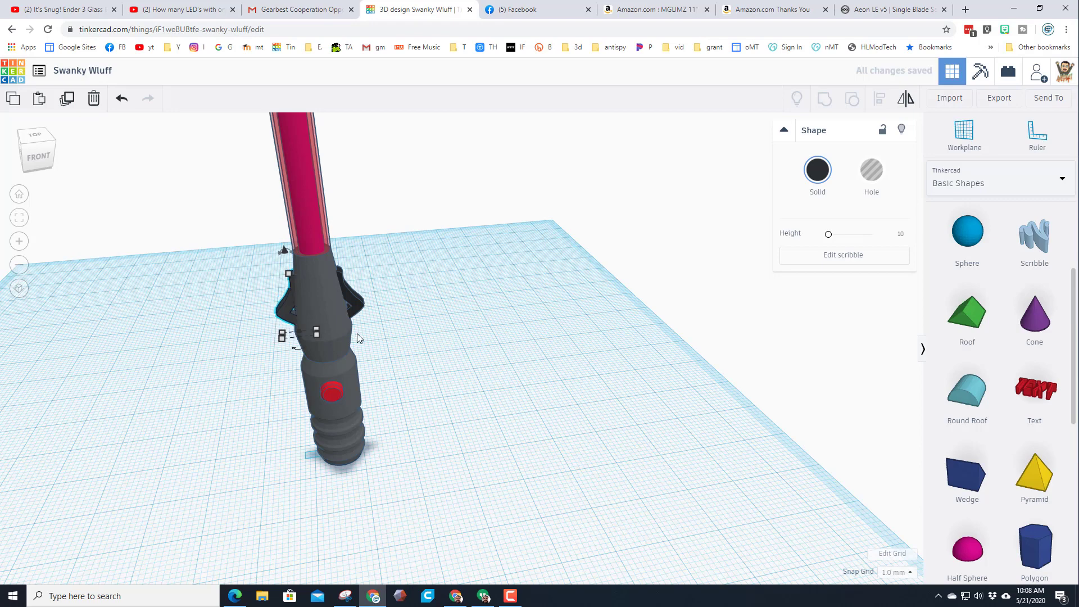
Step: Group the two black scribble pieces and centre the group on the handle with Align
shift+click(358, 309)
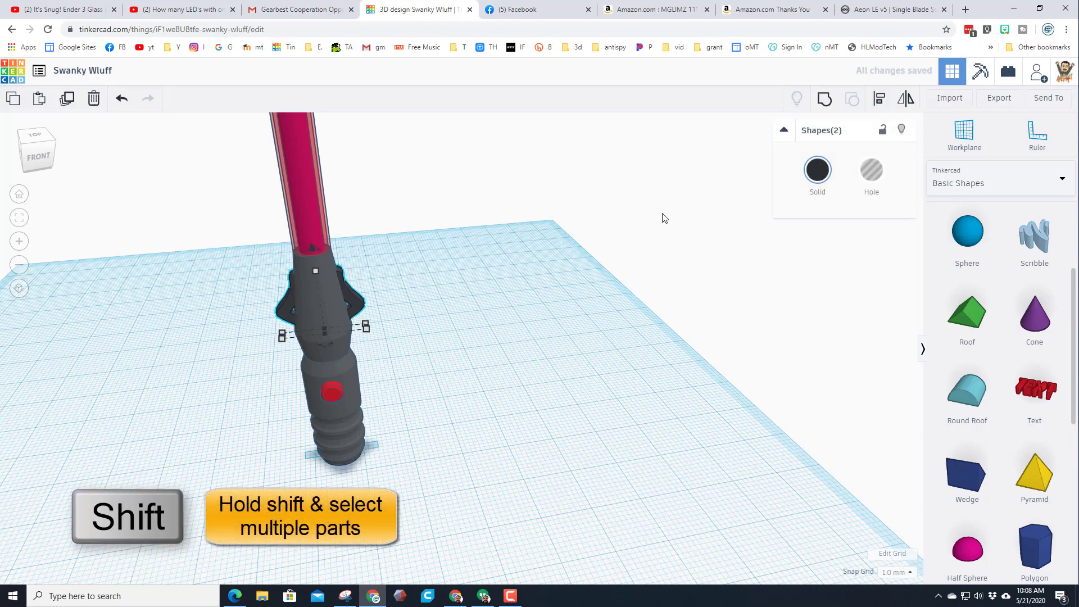
click(821, 100)
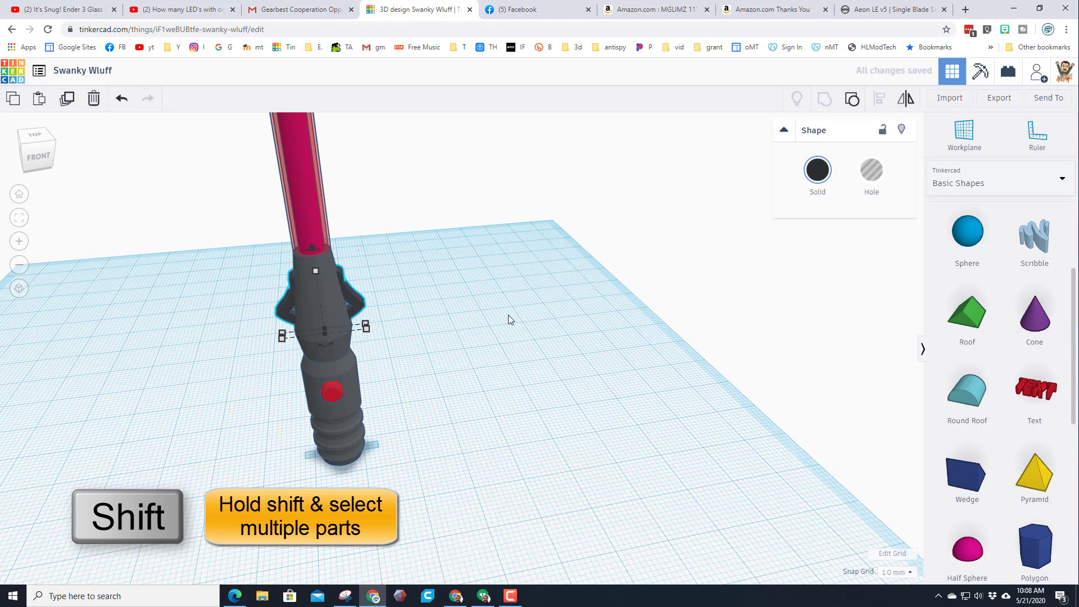
click(246, 305)
drag(376, 351, 377, 354)
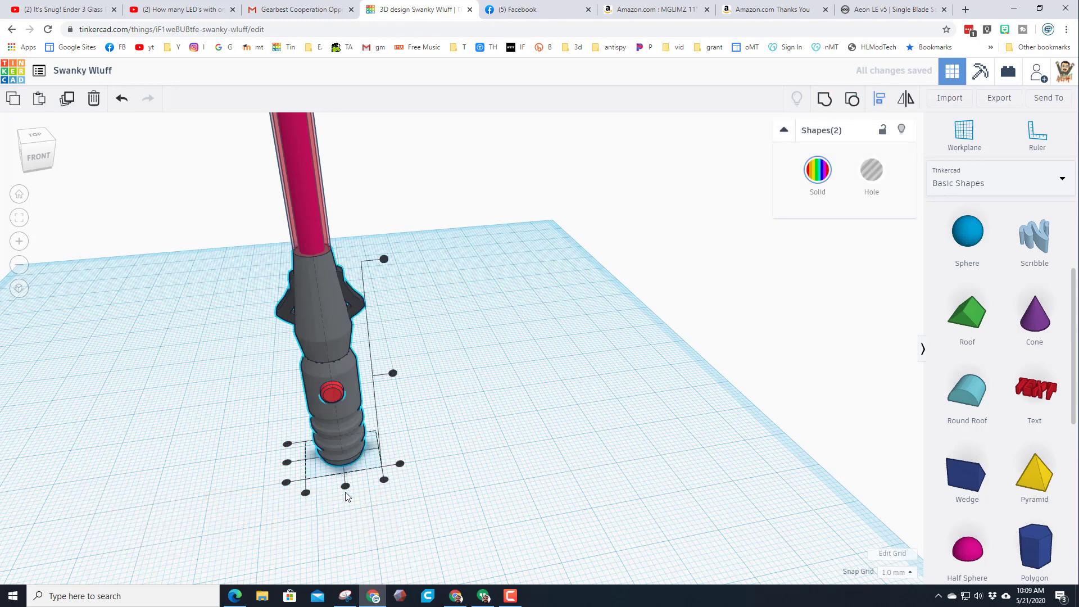
click(536, 418)
Step: Duplicate the grouped pair with a 45° rotation and repeat it to ring the handle with evenly spaced black fins
click(348, 304)
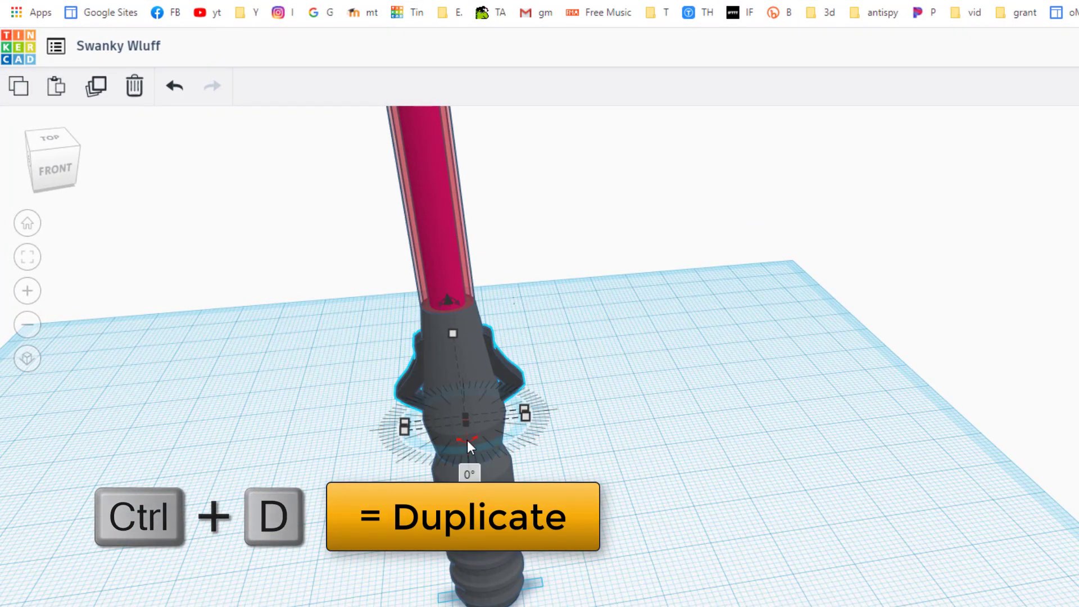
drag(467, 441, 423, 447)
key(ctrl+d)
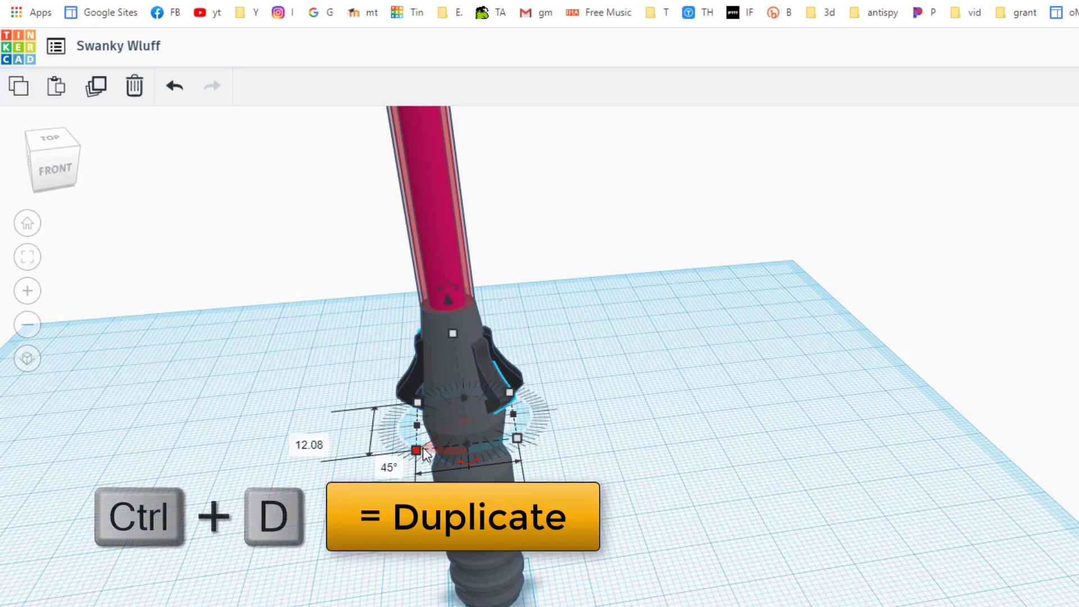
click(423, 448)
click(423, 447)
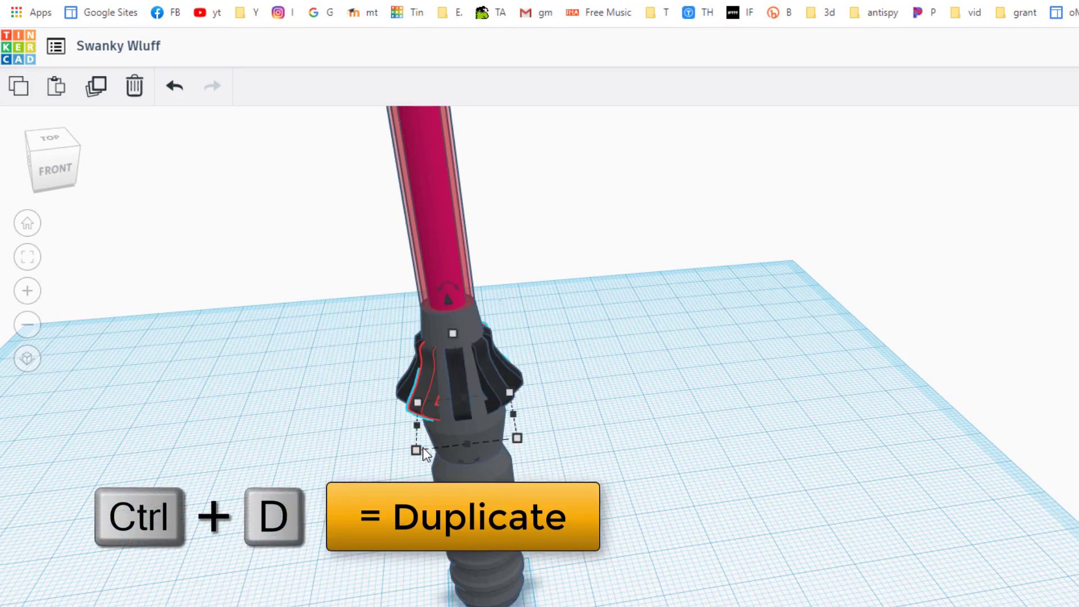
right_drag(377, 430, 281, 509)
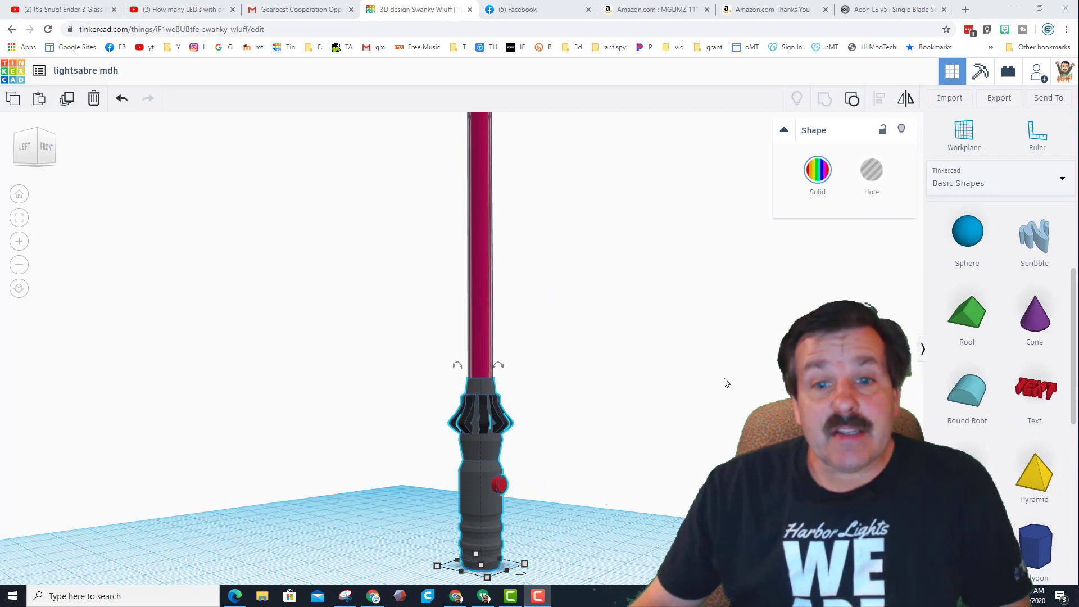
right_drag(725, 383, 743, 398)
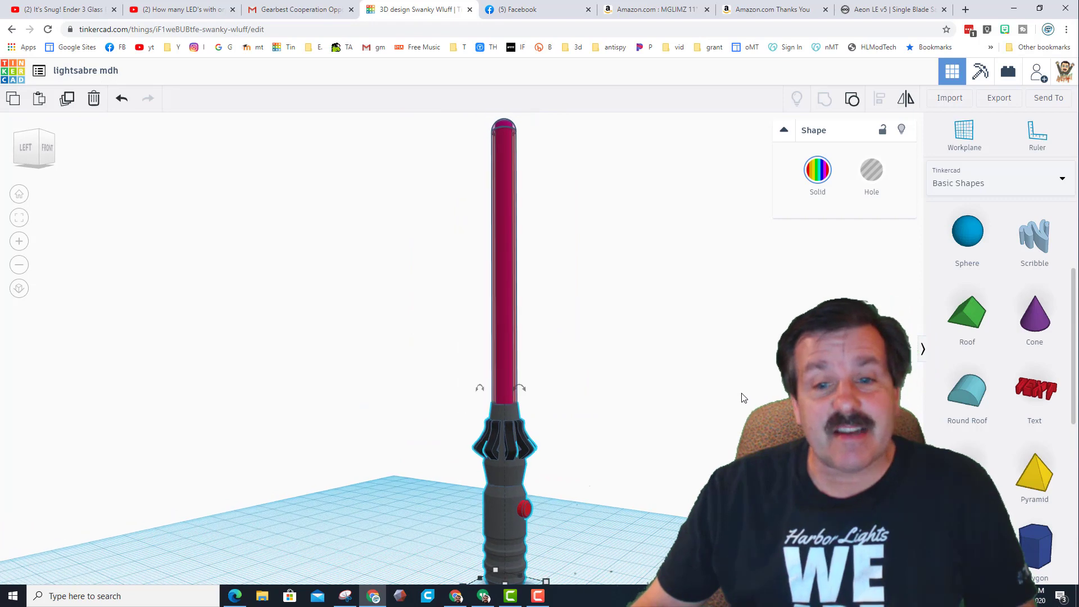
right_drag(669, 487, 646, 482)
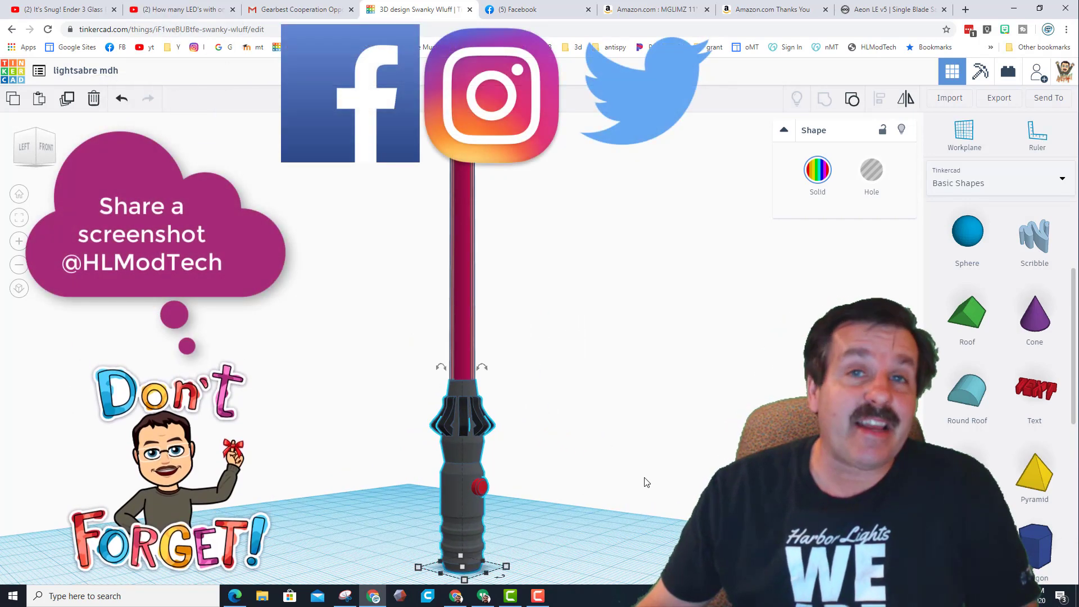